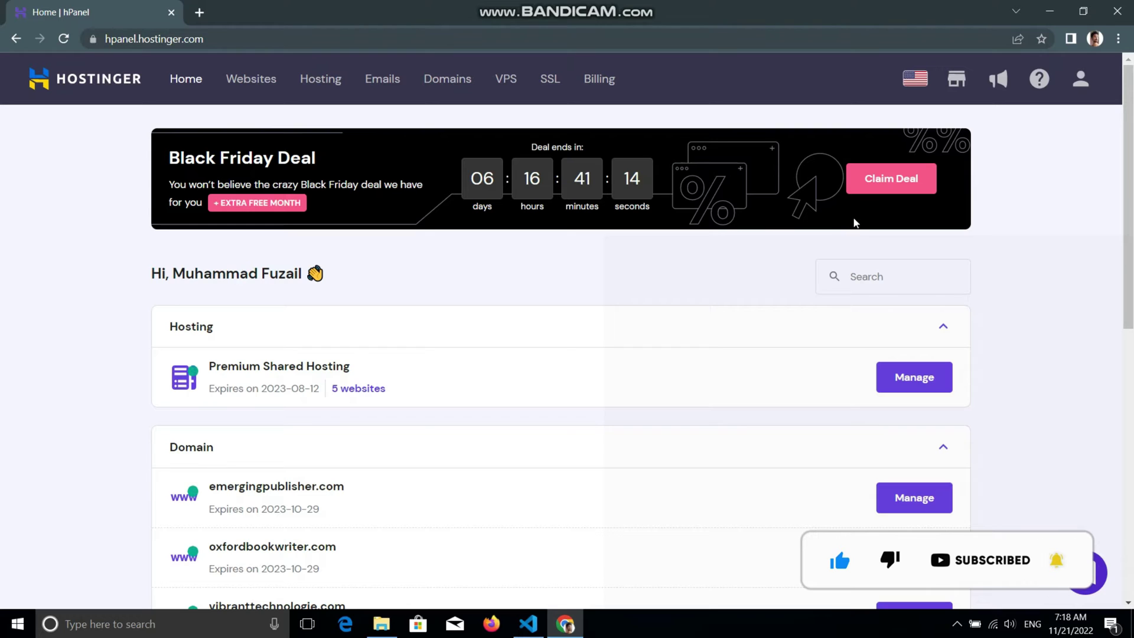
- Open the hPanel Hosting page listing the Premium Shared Hosting plan's websites
left_click(362, 41)
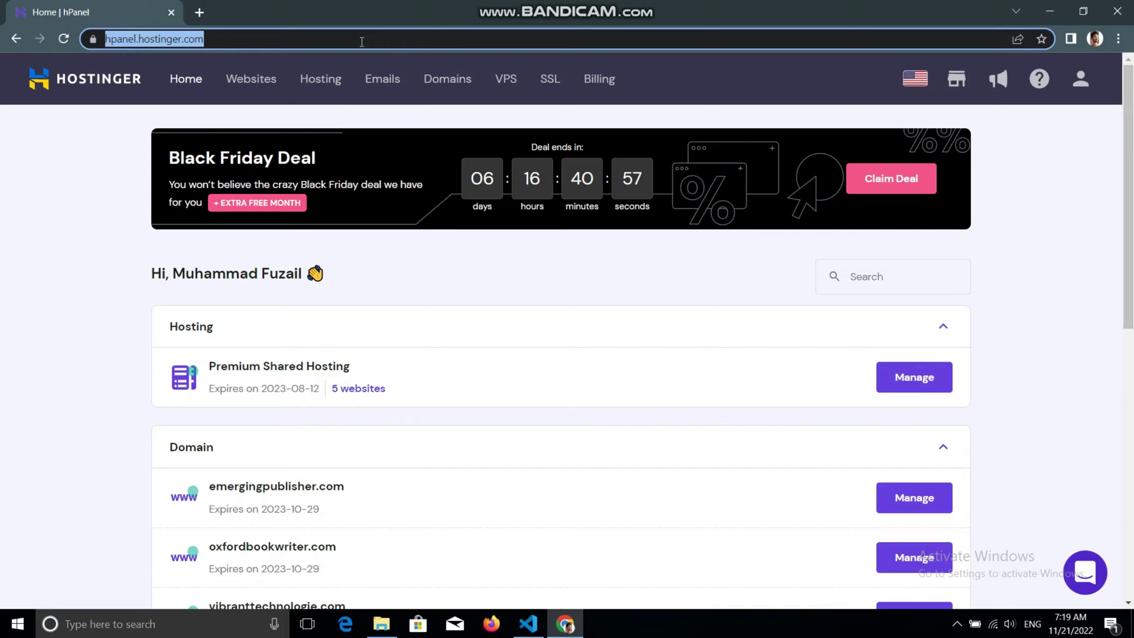
left_click(153, 125)
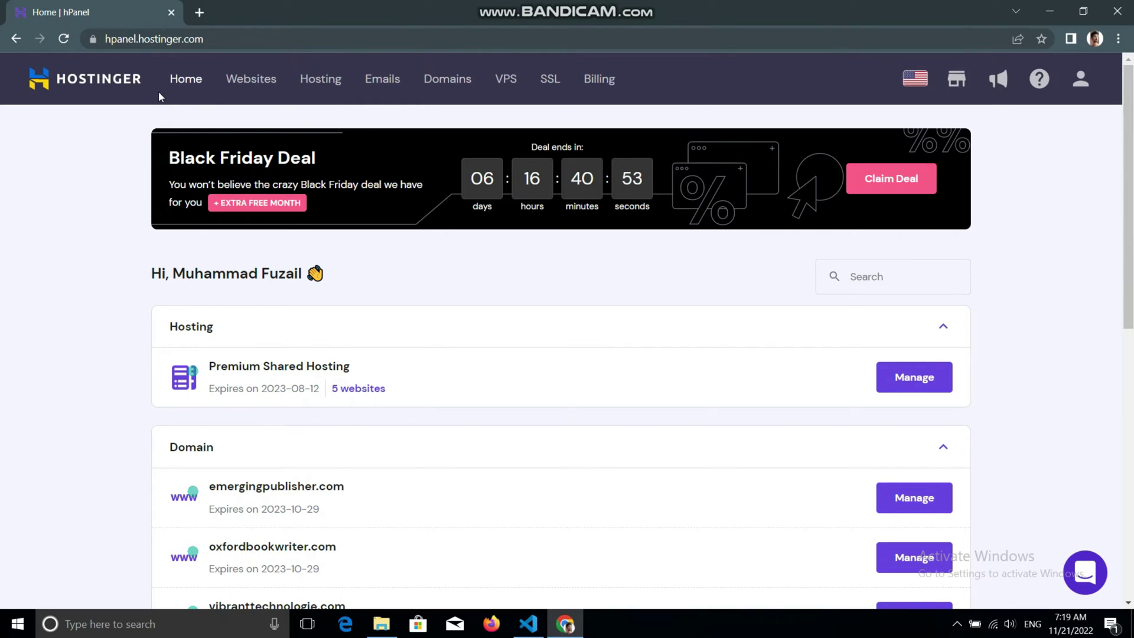
left_click(216, 39)
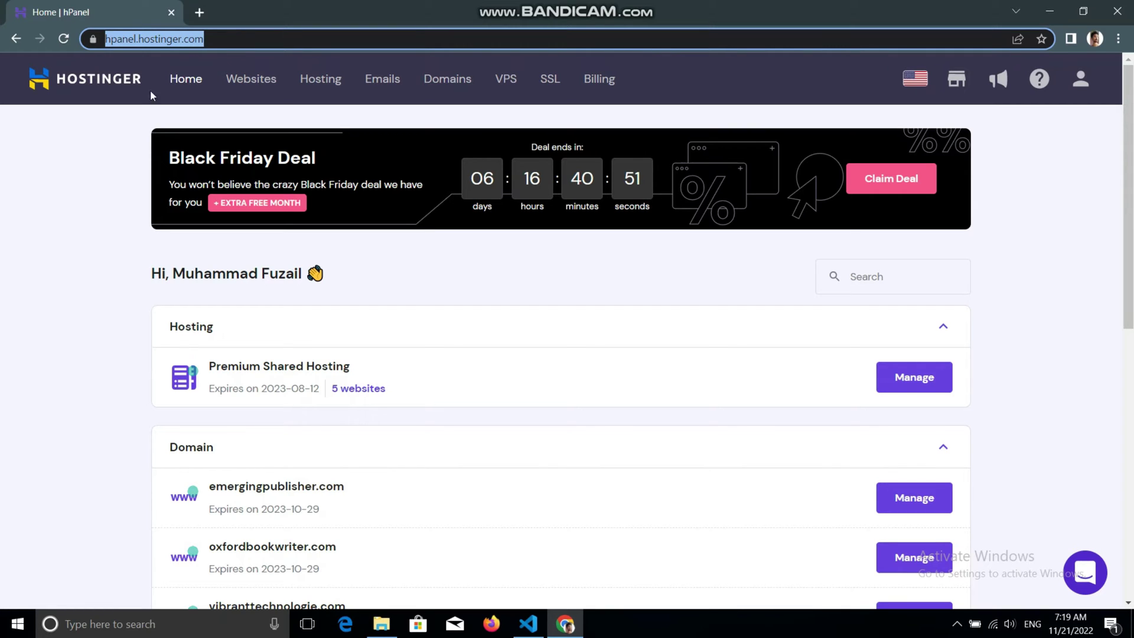
left_click(115, 137)
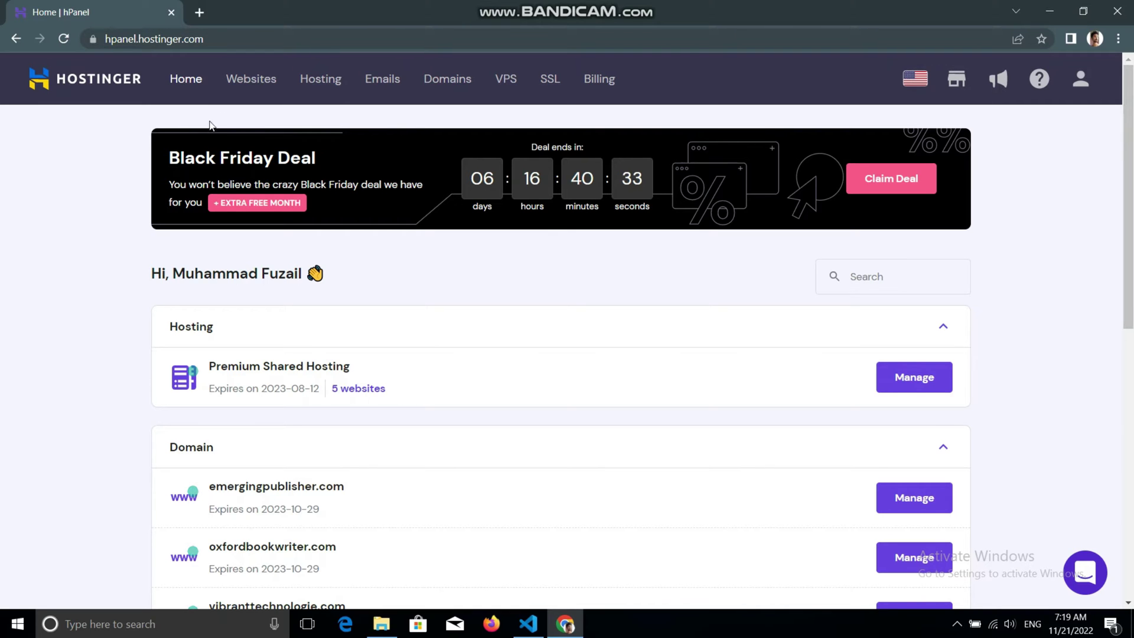
left_click_drag(1129, 226, 1125, 163)
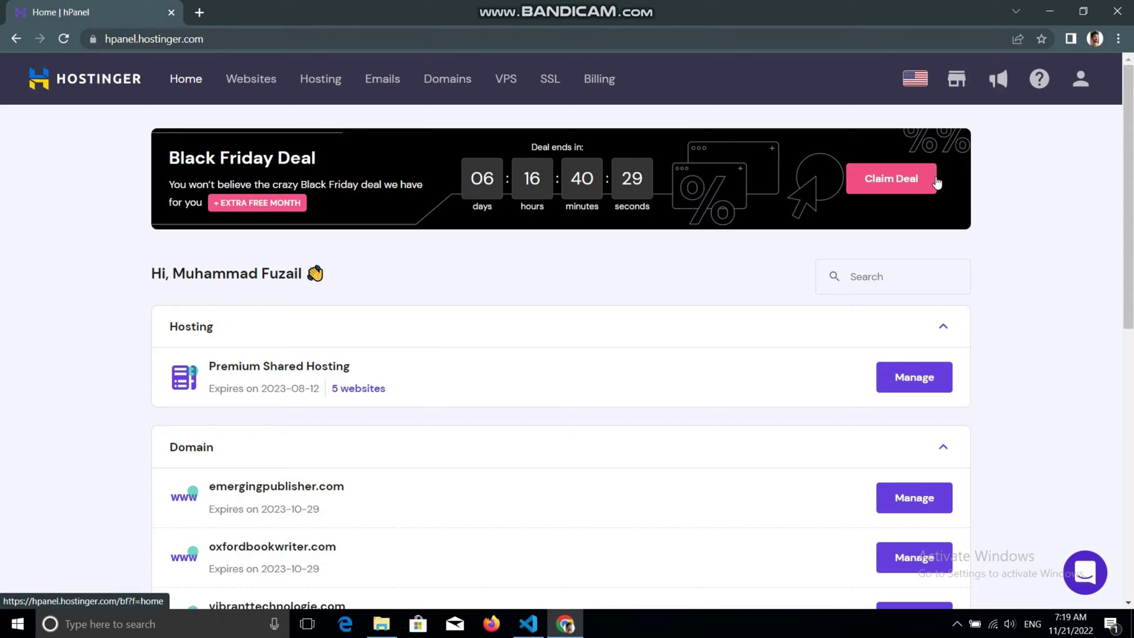
left_click(319, 85)
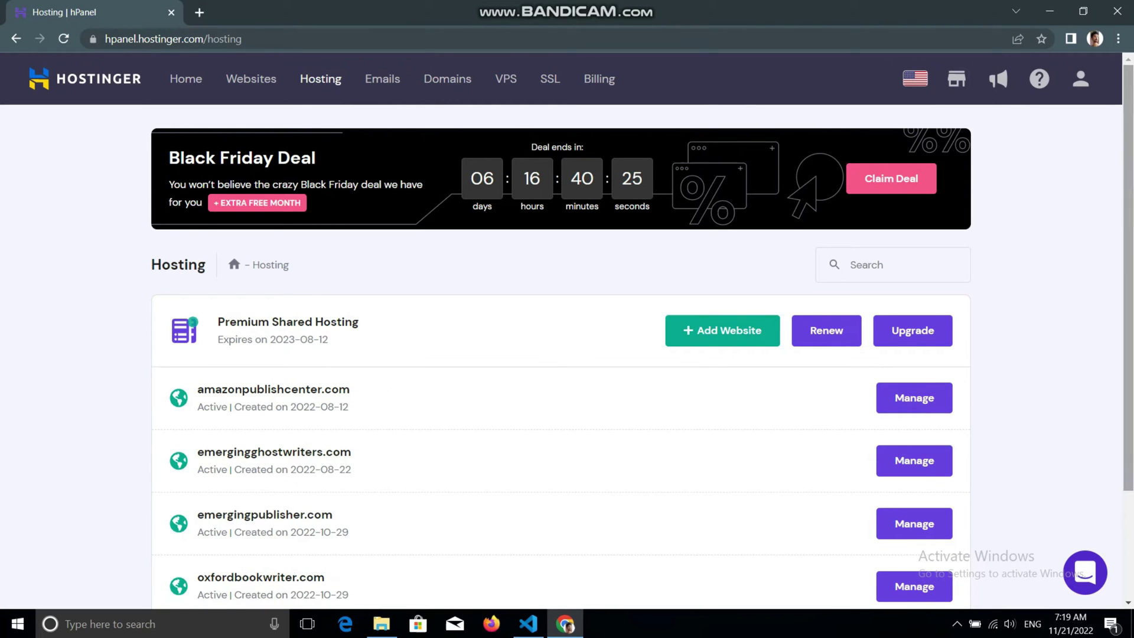
- Open the emergingpublisher.com site dashboard and launch its File Manager
left_click_drag(1129, 112, 1131, 341)
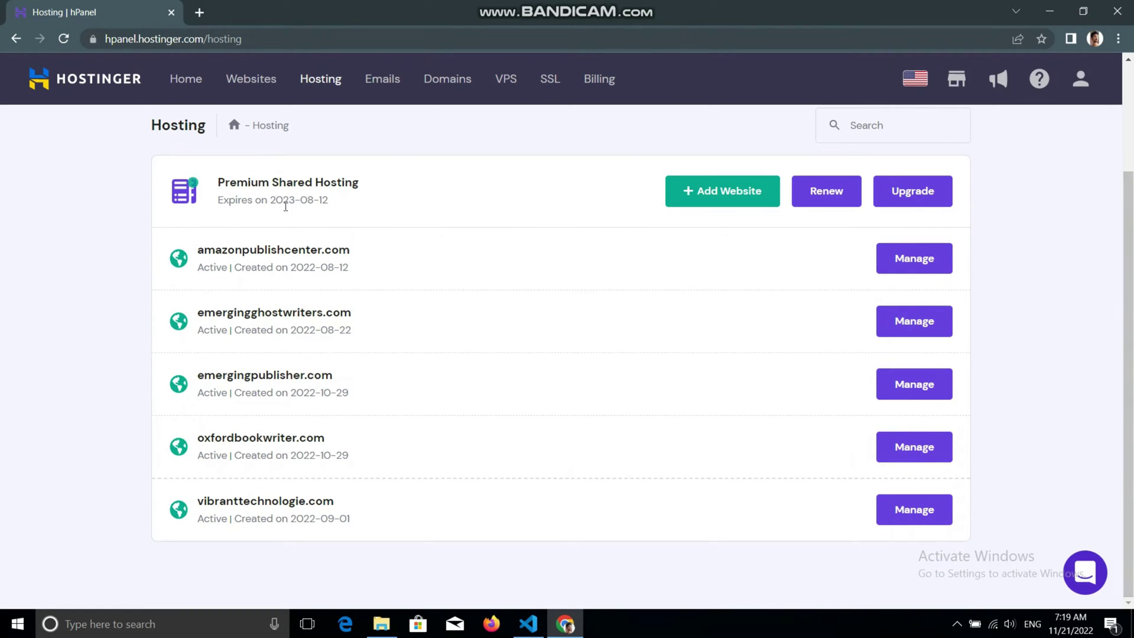
left_click_drag(185, 243, 295, 461)
left_click(374, 583)
left_click_drag(192, 378, 332, 381)
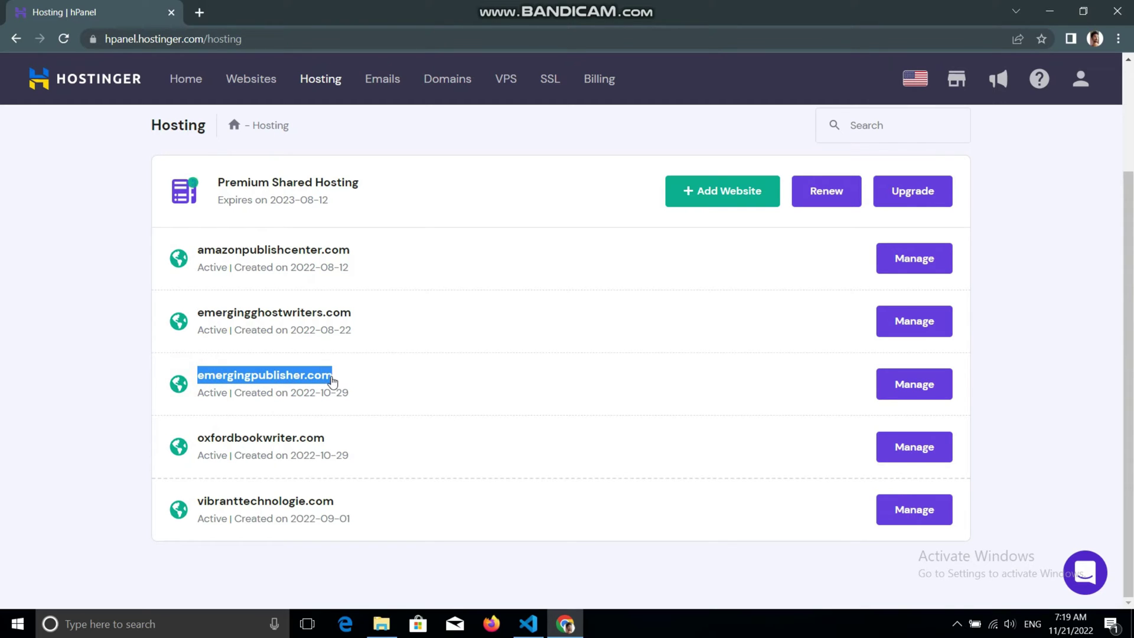
left_click(913, 384)
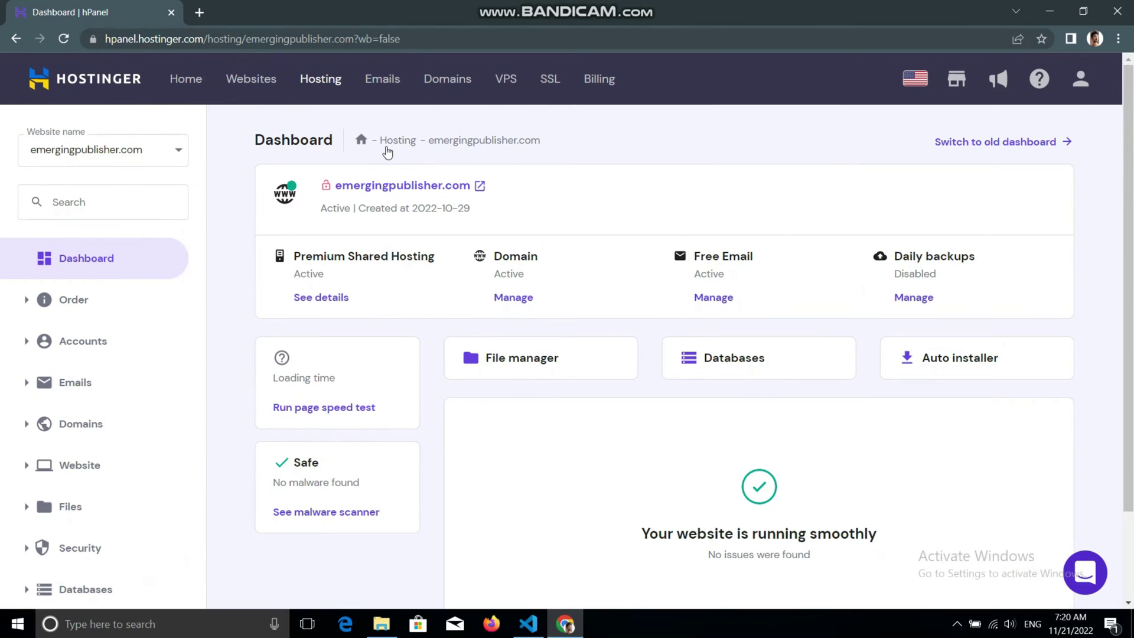
scroll(1128, 282, "down", 3)
scroll(997, 225, "up", 1)
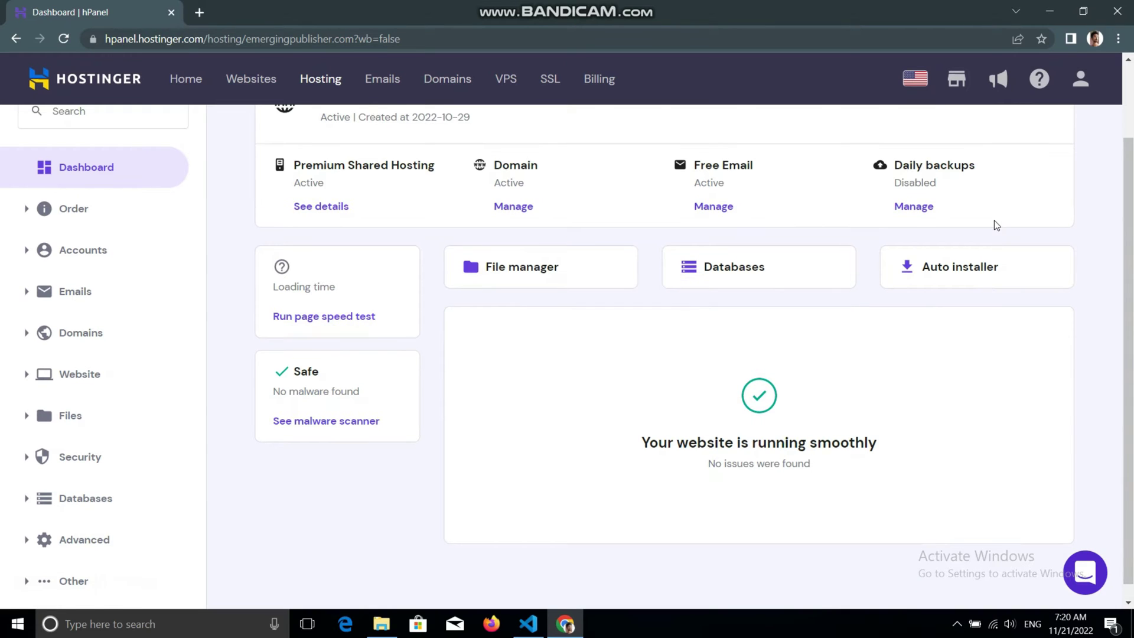
left_click(519, 266)
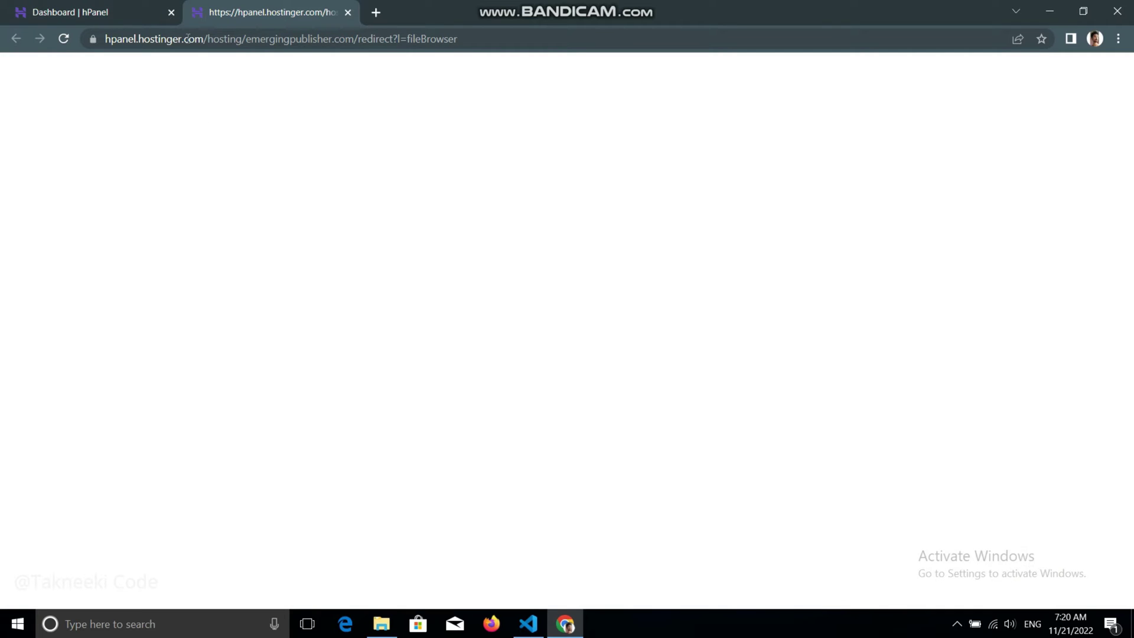
- Return to the loading File Manager tab, then bring Visual Studio Code forward maximized
left_click(145, 7)
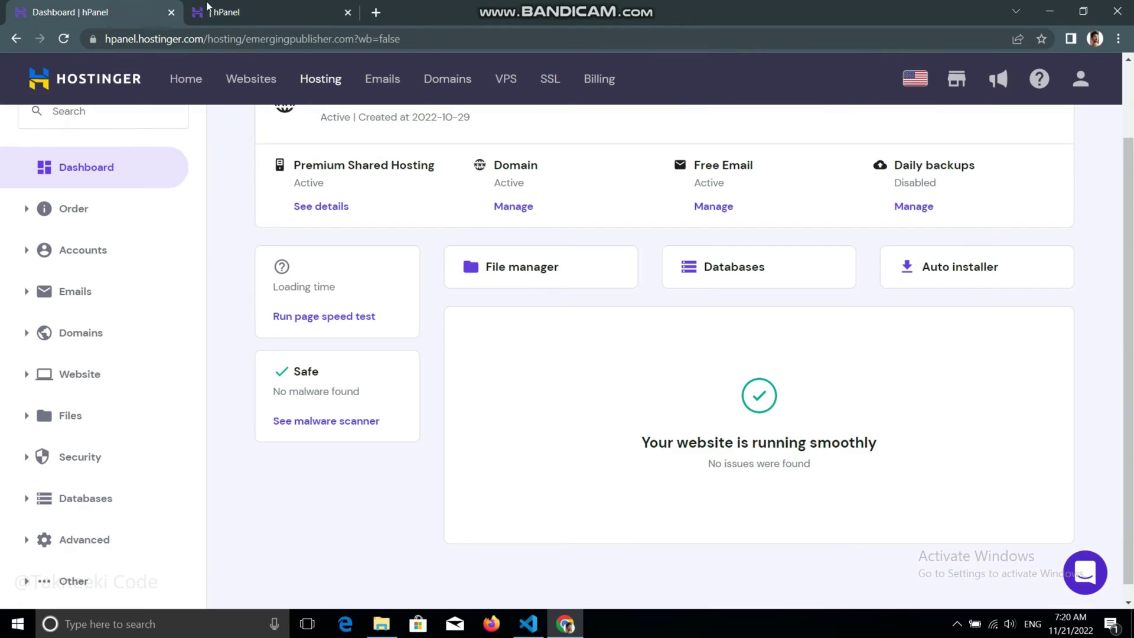
left_click(208, 9)
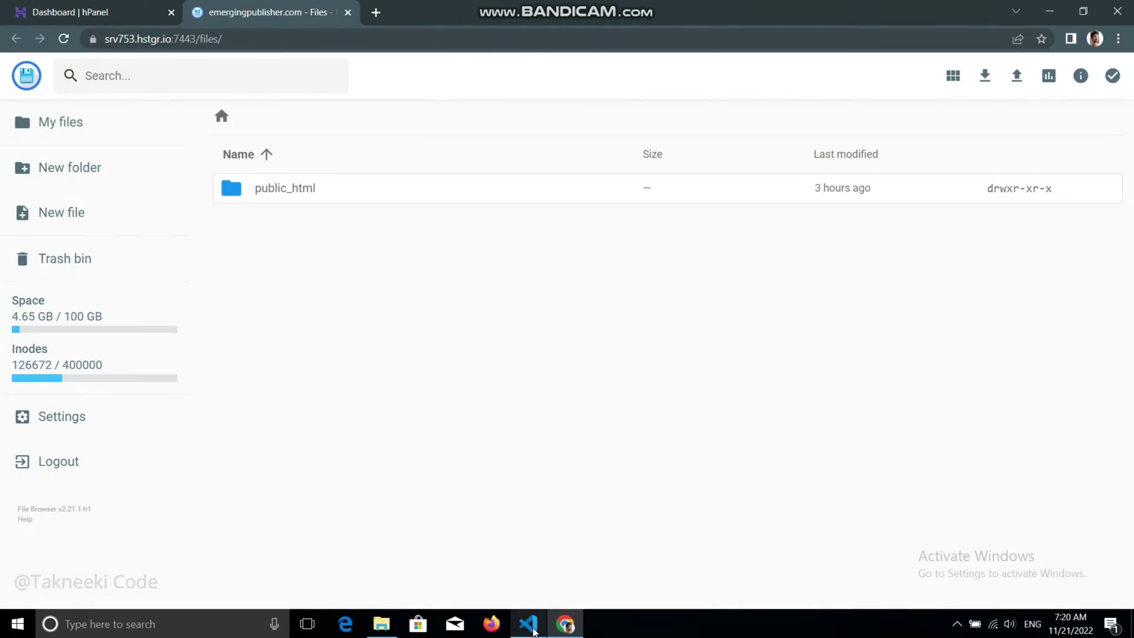
left_click(533, 631)
double_click(568, 48)
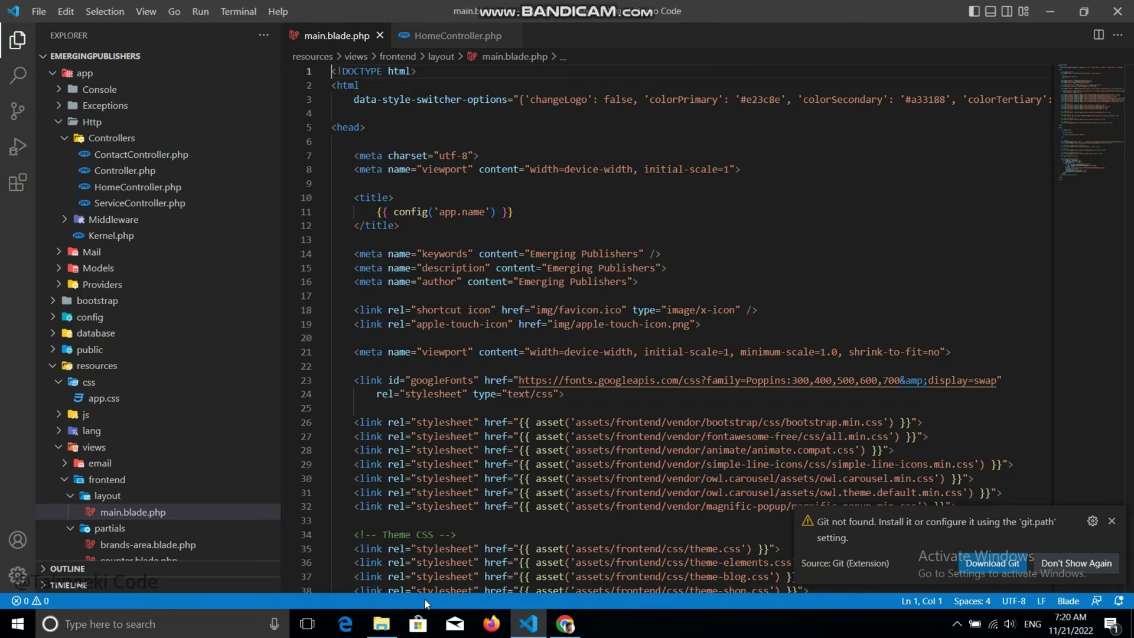
- Show File Explorer as a smaller window on the GIT folder with EmergingPublishers selected
left_click(382, 624)
left_click_drag(358, 9, 450, 52)
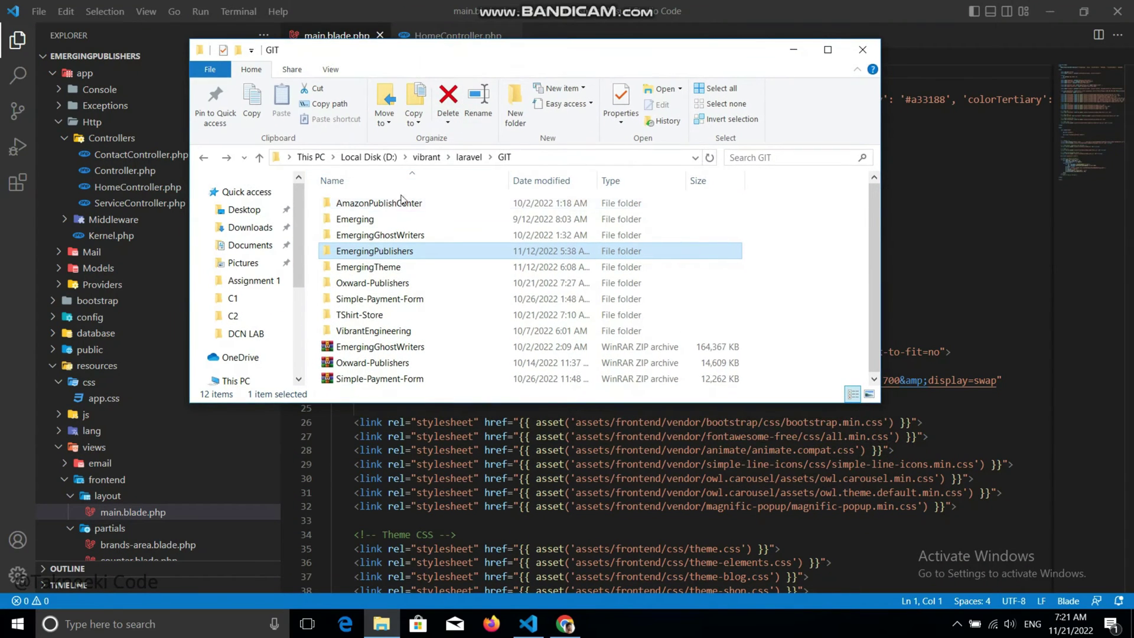
left_click(423, 12)
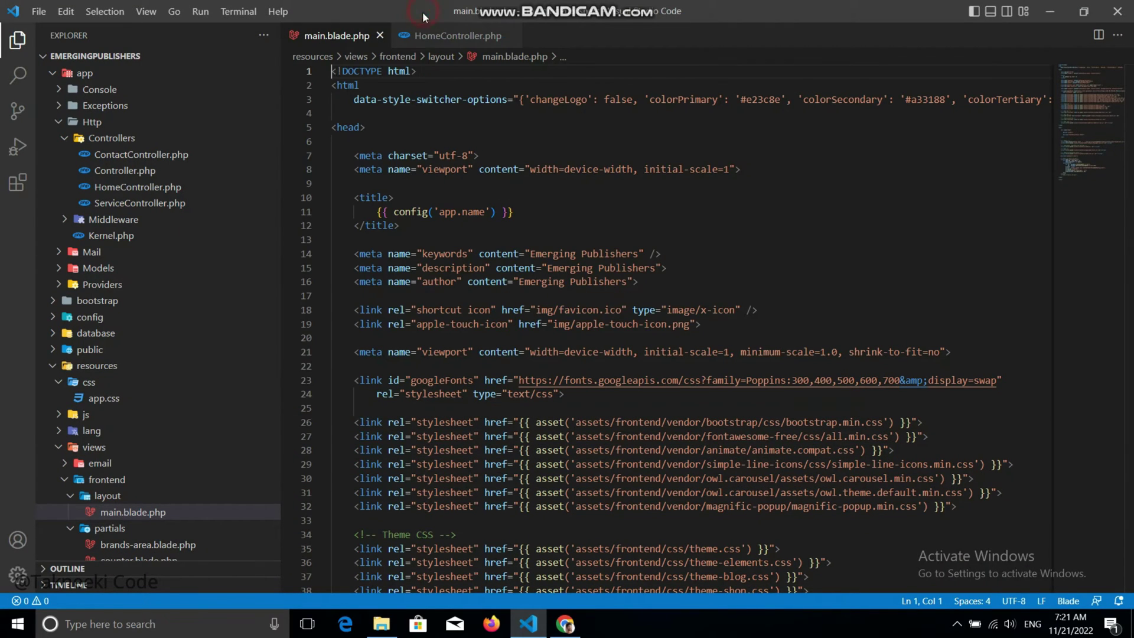
left_click(415, 85)
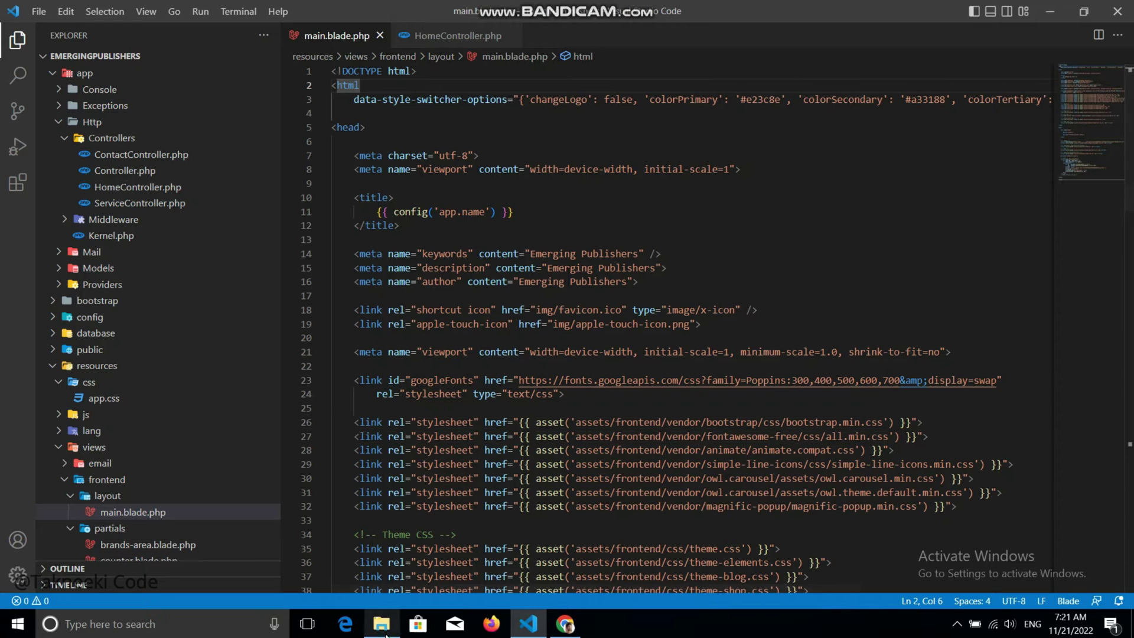
left_click(381, 624)
left_click(373, 253)
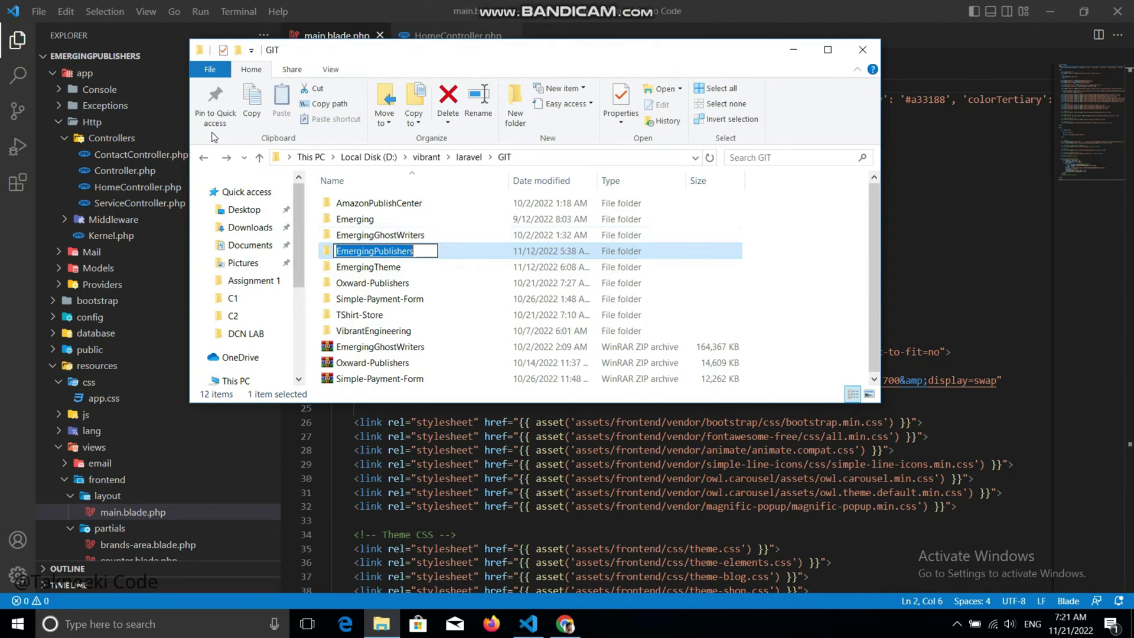
left_click(127, 55)
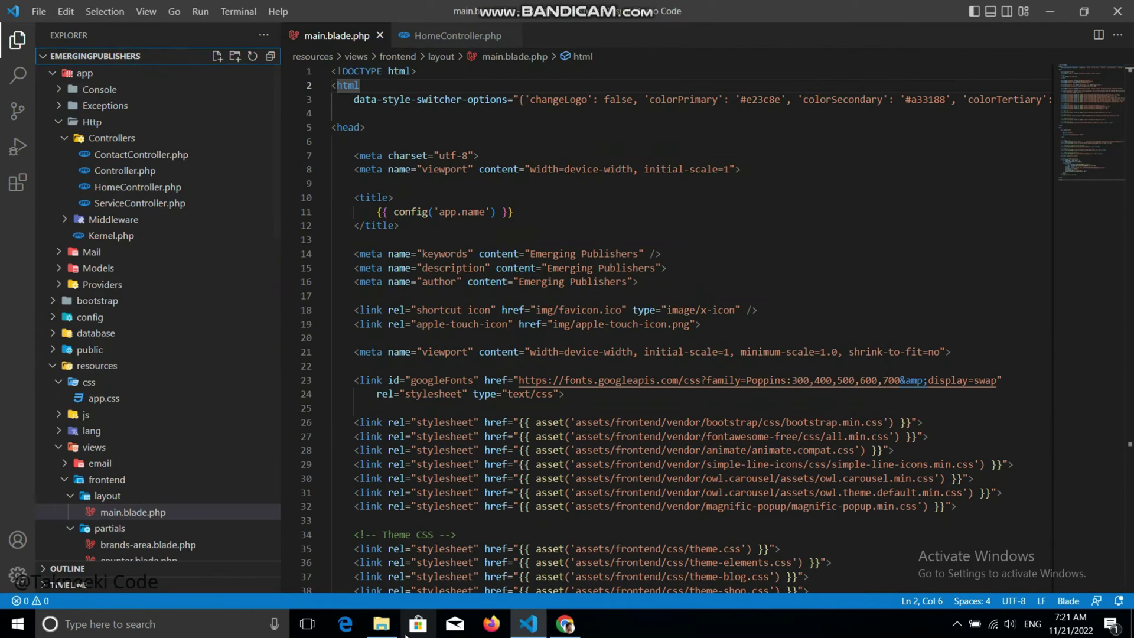
left_click(385, 626)
- Send the EmergingPublishers folder to a Compressed (zipped) folder
right_click(401, 251)
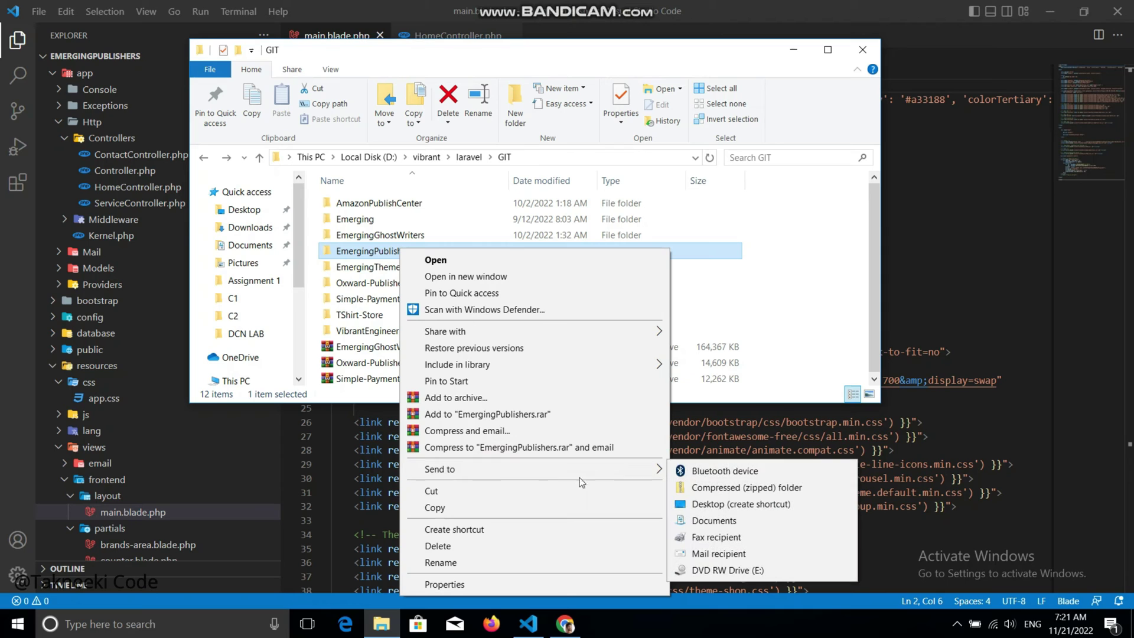
mouse_move(658, 469)
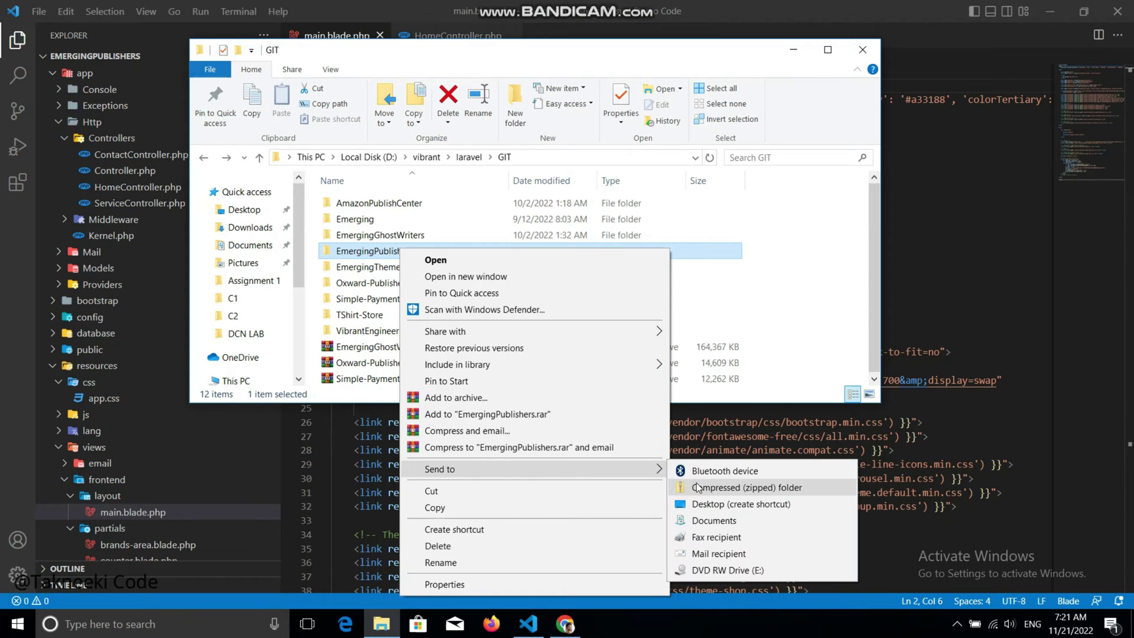
left_click(350, 245)
right_click(347, 248)
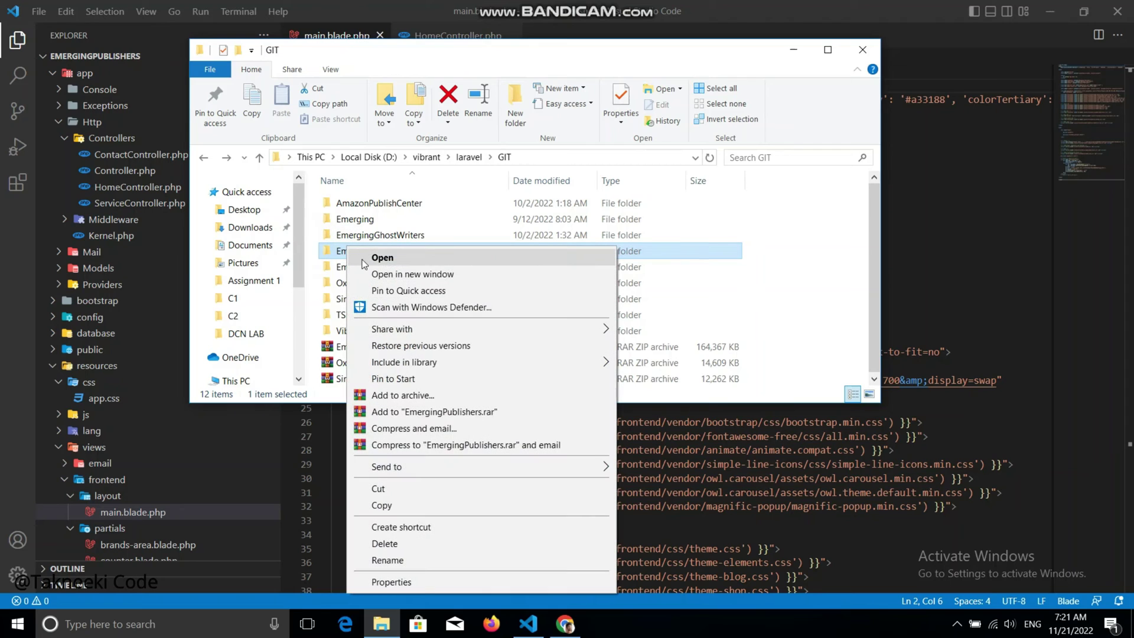
mouse_move(404, 466)
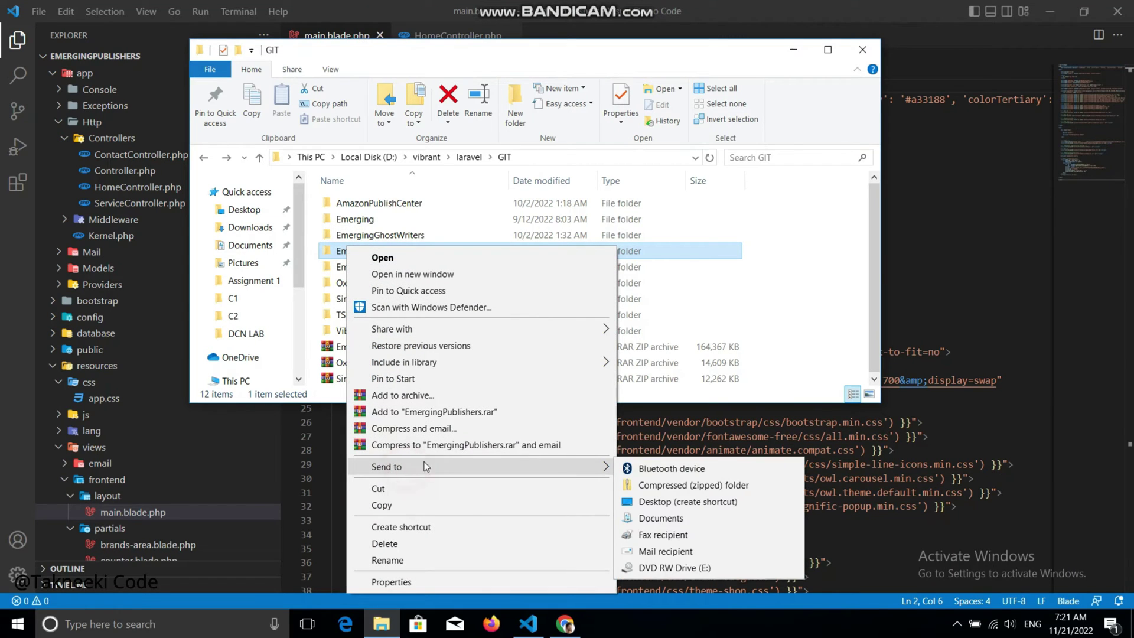
left_click(529, 464)
left_click(677, 487)
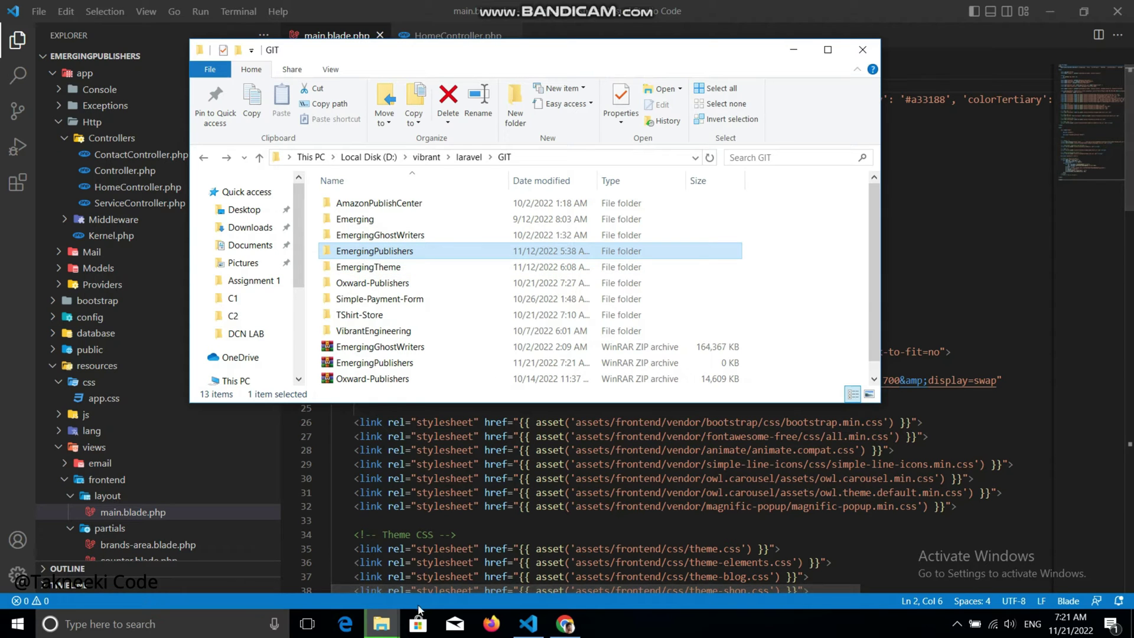
- Bring the compression progress window forward and move it higher on screen
left_click(382, 623)
left_click(444, 580)
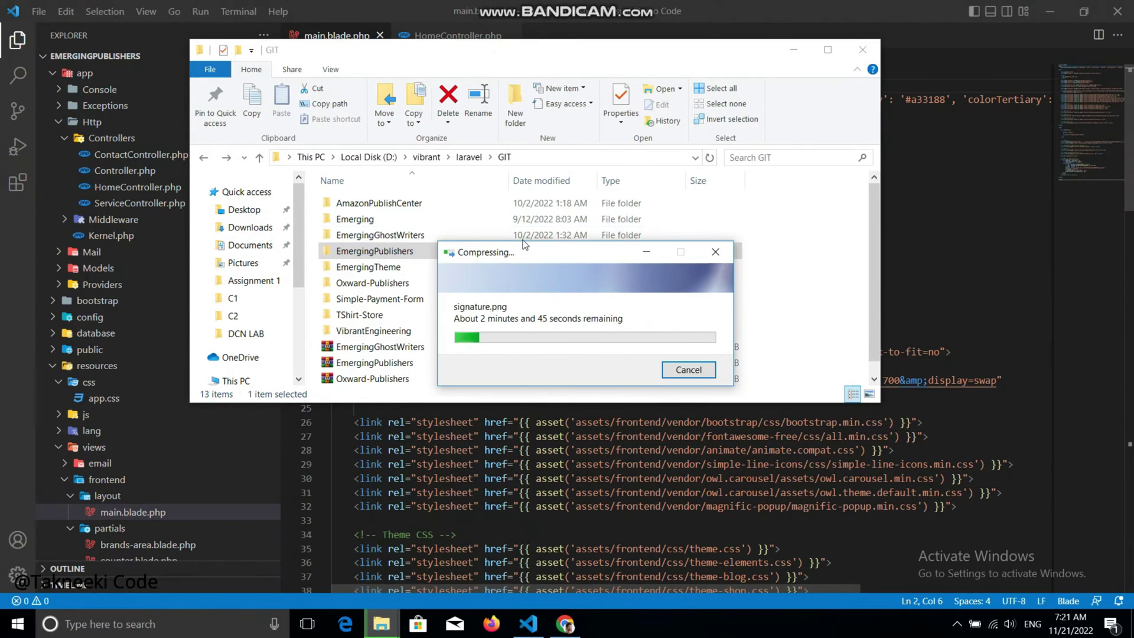
left_click_drag(490, 323, 509, 158)
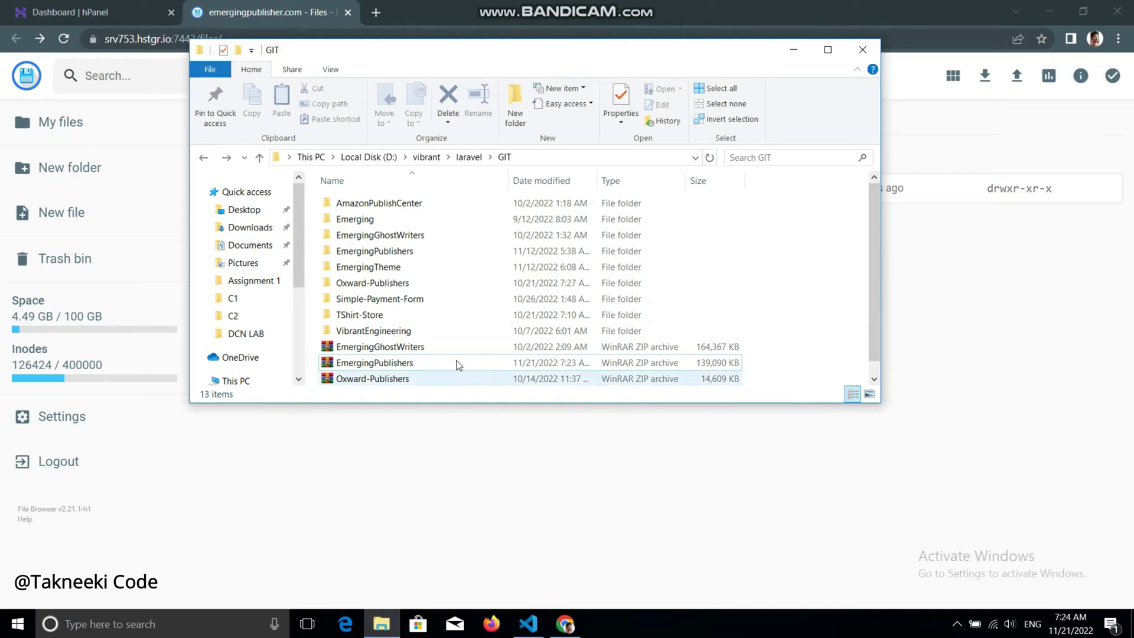
- Select the new ZIP archive, then open public_html in the site's File Browser
left_click(455, 362)
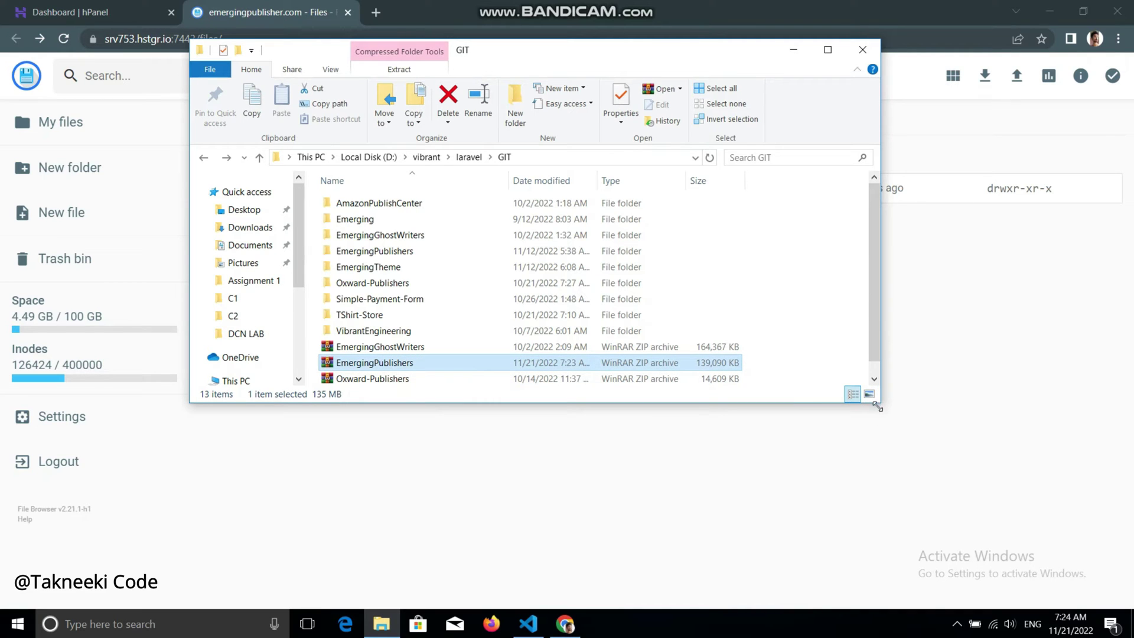
left_click_drag(879, 402, 884, 519)
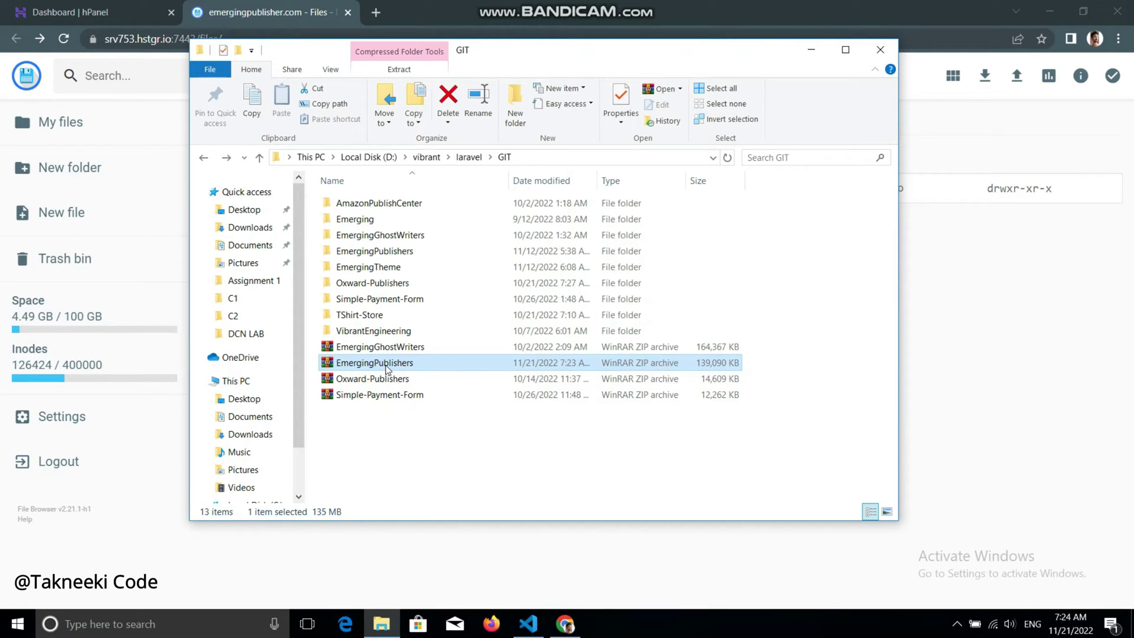
key("alt+Tab")
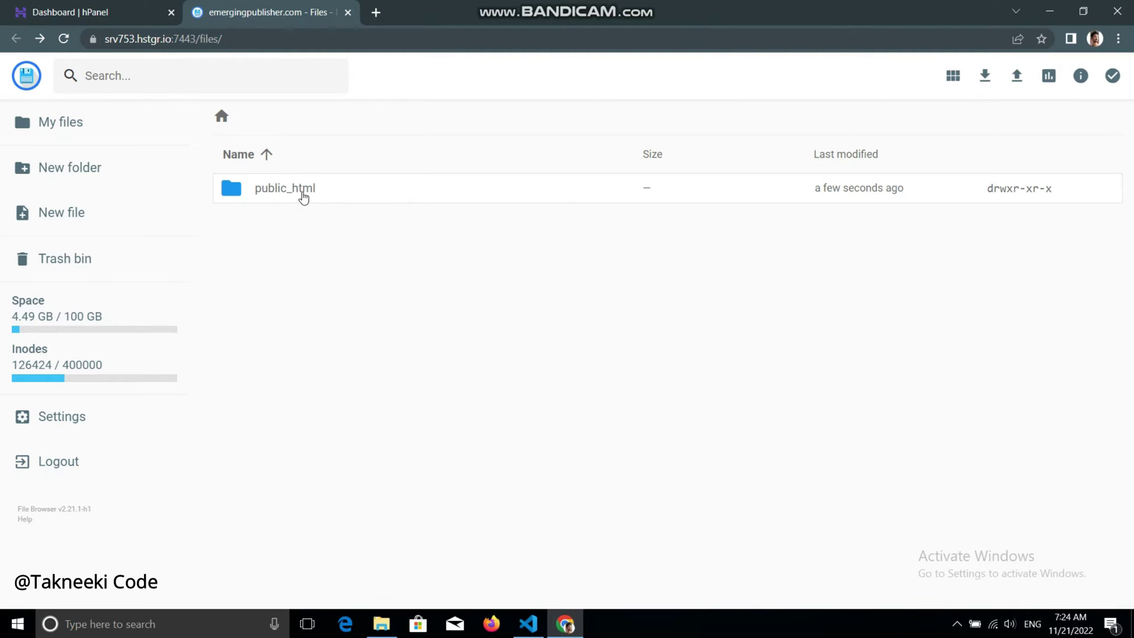
double_click(301, 192)
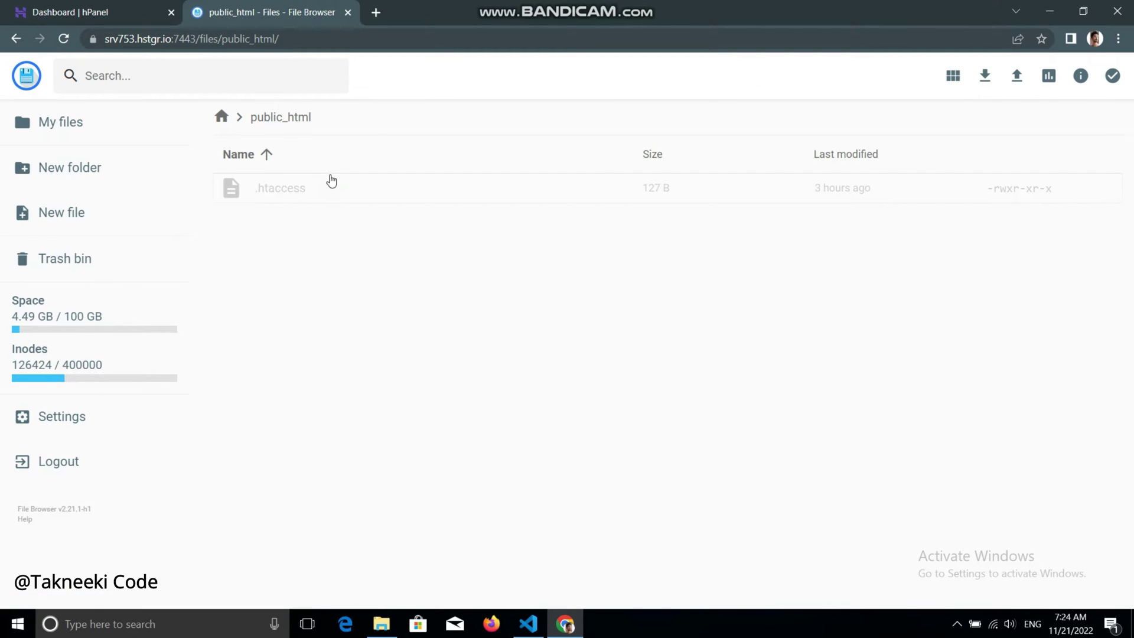
left_click(322, 188)
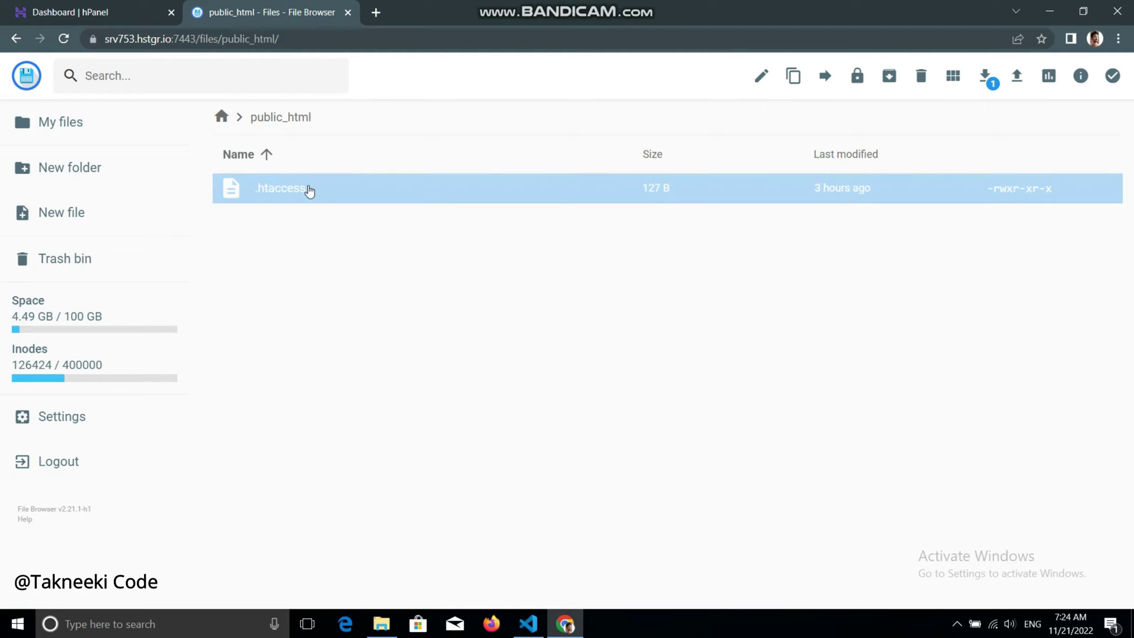
- Load emergingpublisher.com in a new tab, see its 500 Internal Server Error, and return to File Browser
left_click(375, 12)
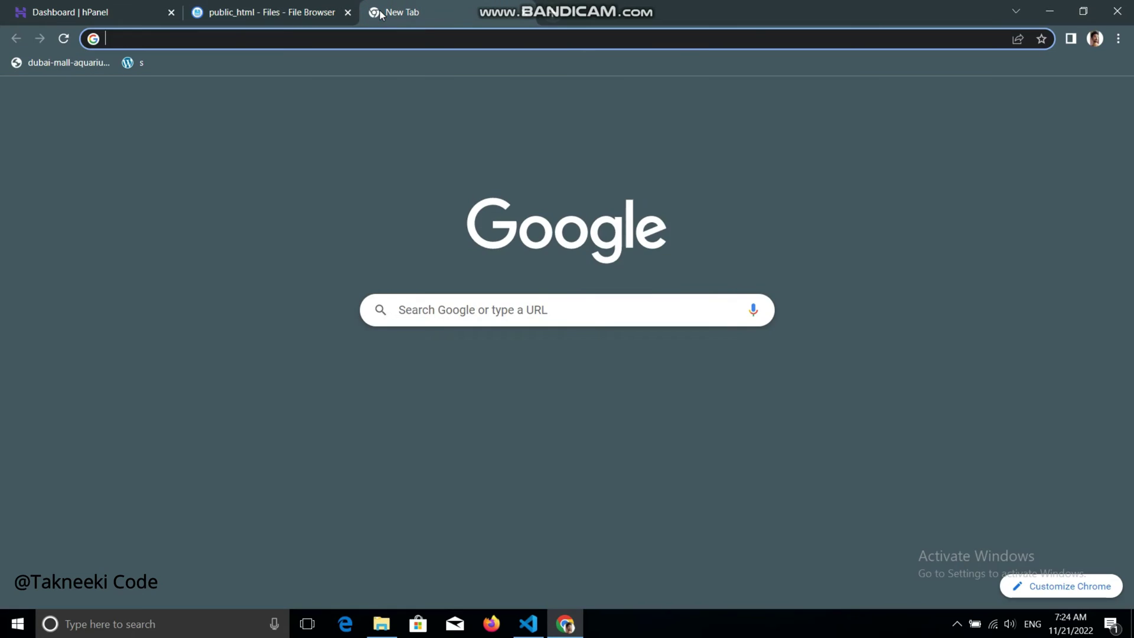
type("emer")
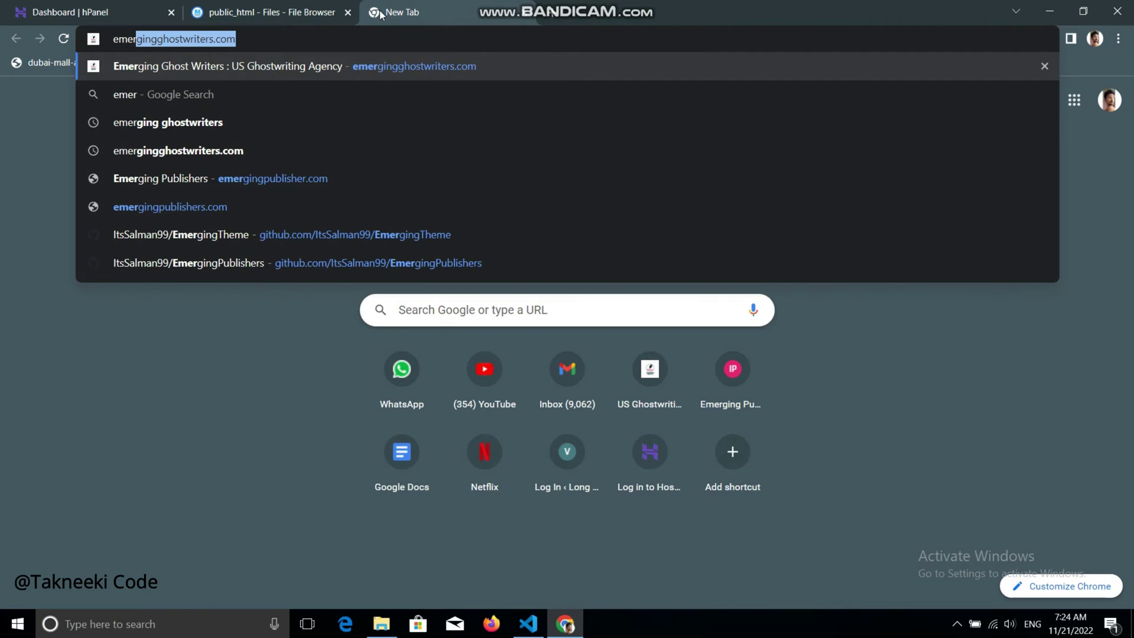
key("Up")
key("Up")
key("Up")
key("Up")
key("Return")
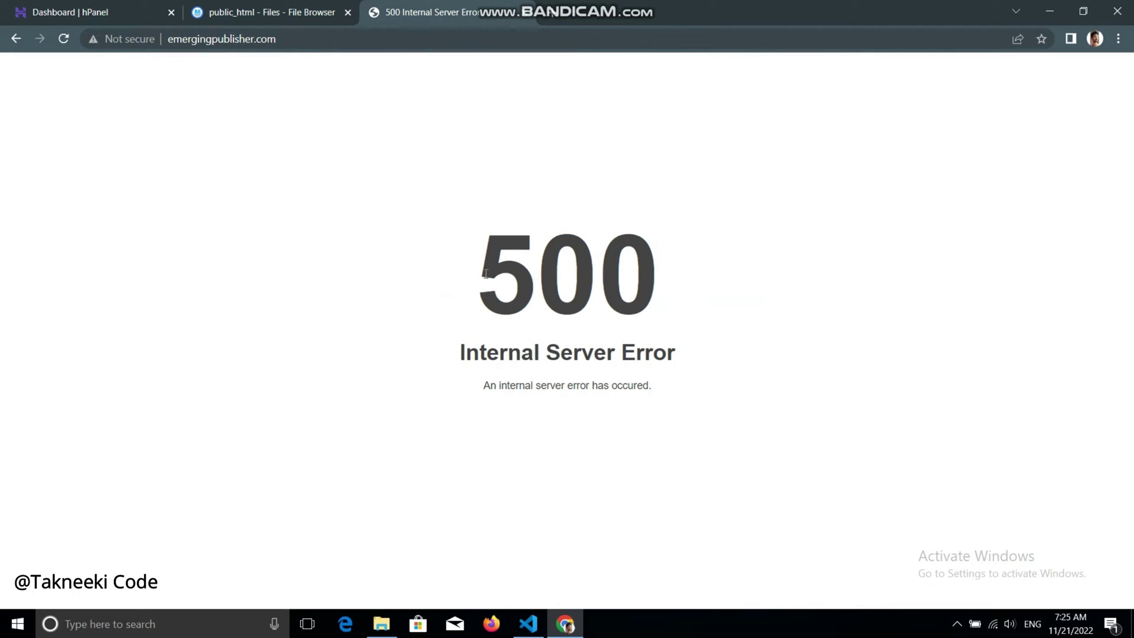
left_click_drag(485, 273, 677, 355)
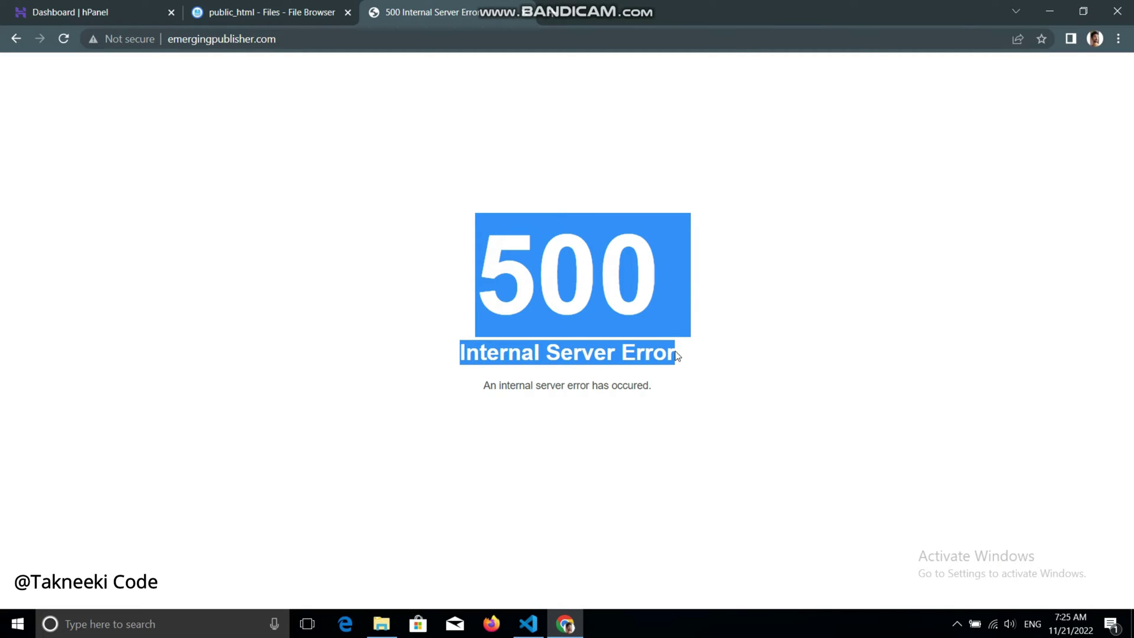
left_click(258, 5)
left_click(271, 254)
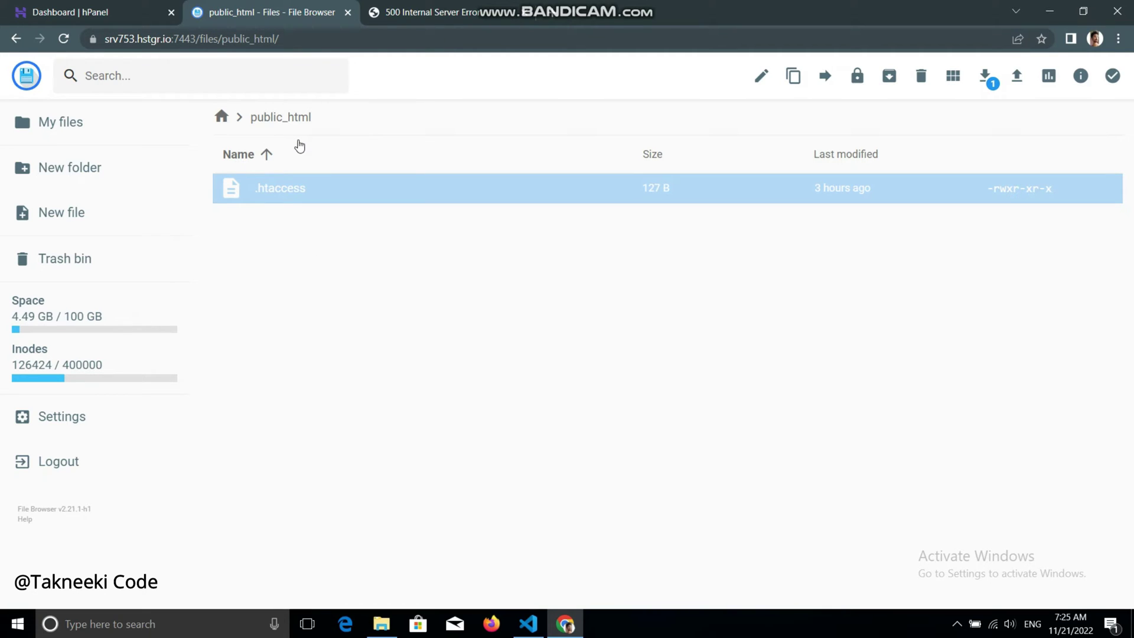
- Upload EmergingPublishers.zip from D:\vibrant\laravel\GIT into public_html via Upload > File
left_click(1011, 83)
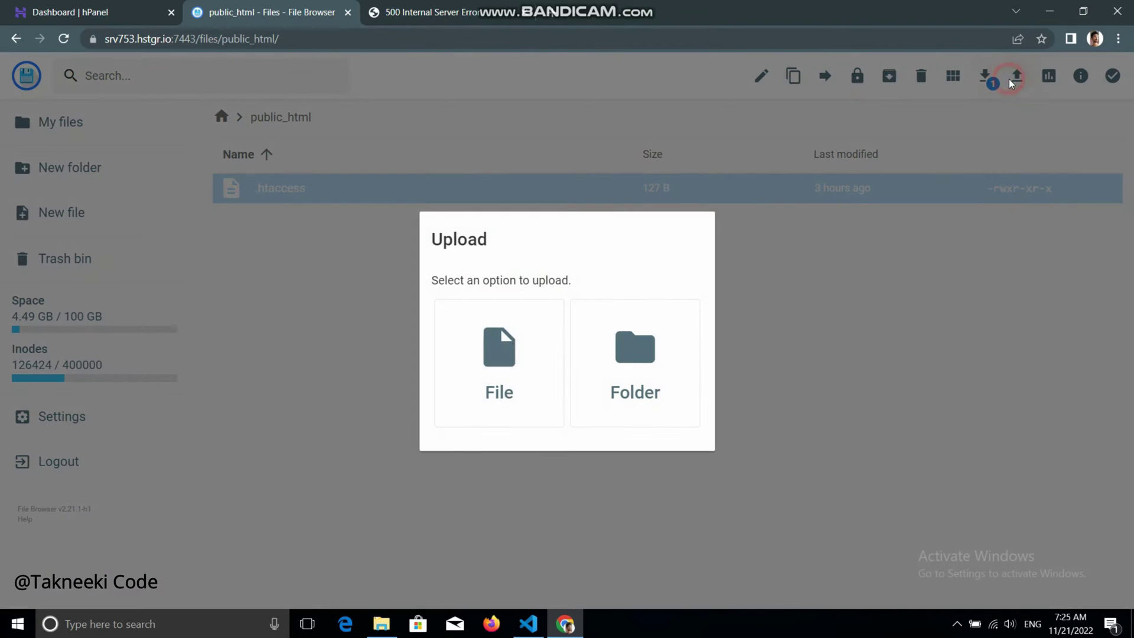
left_click(747, 299)
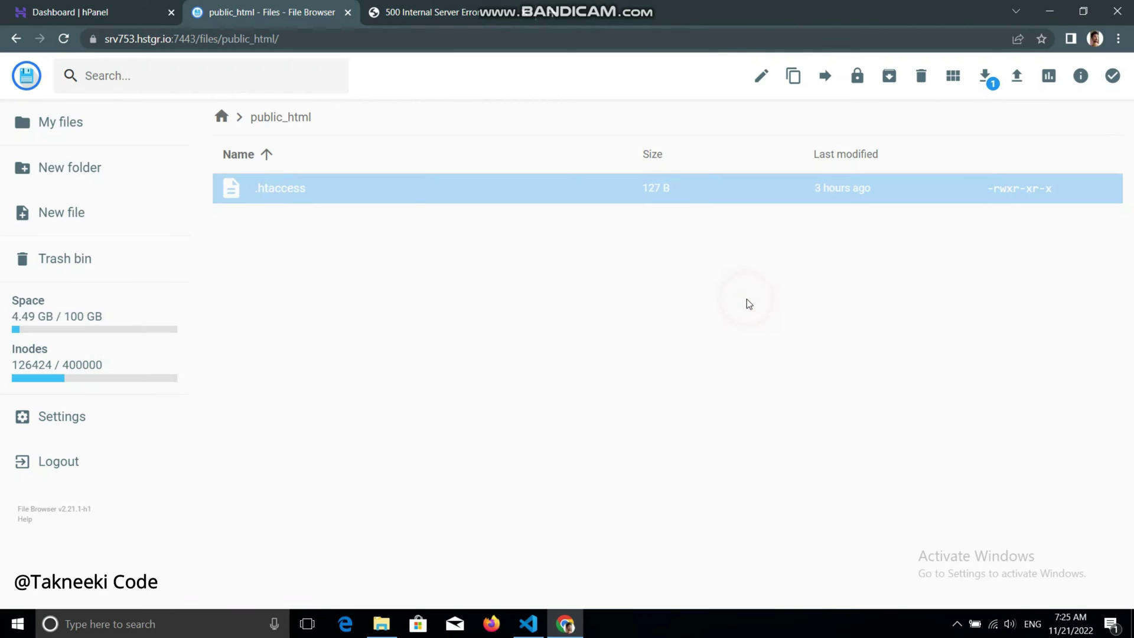
left_click(1010, 83)
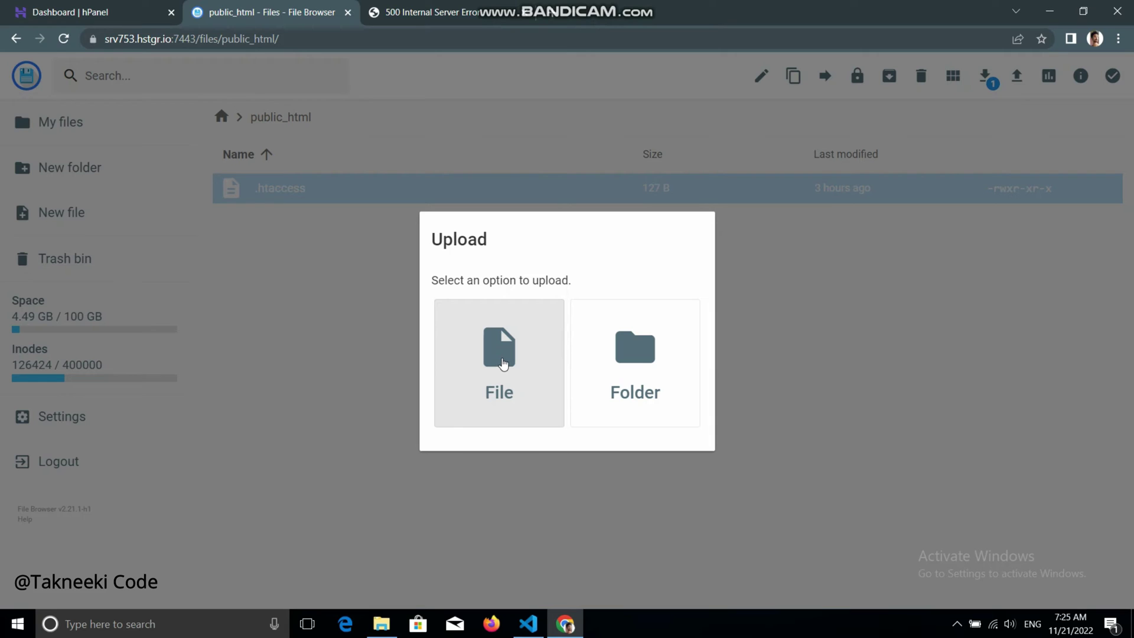
left_click(501, 361)
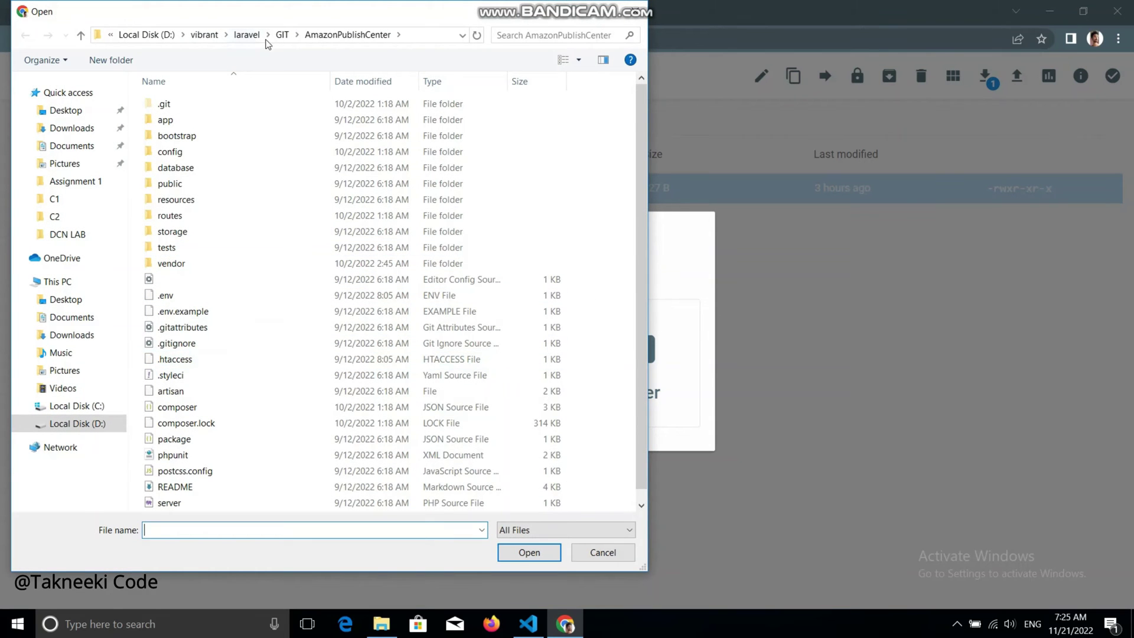
left_click(282, 35)
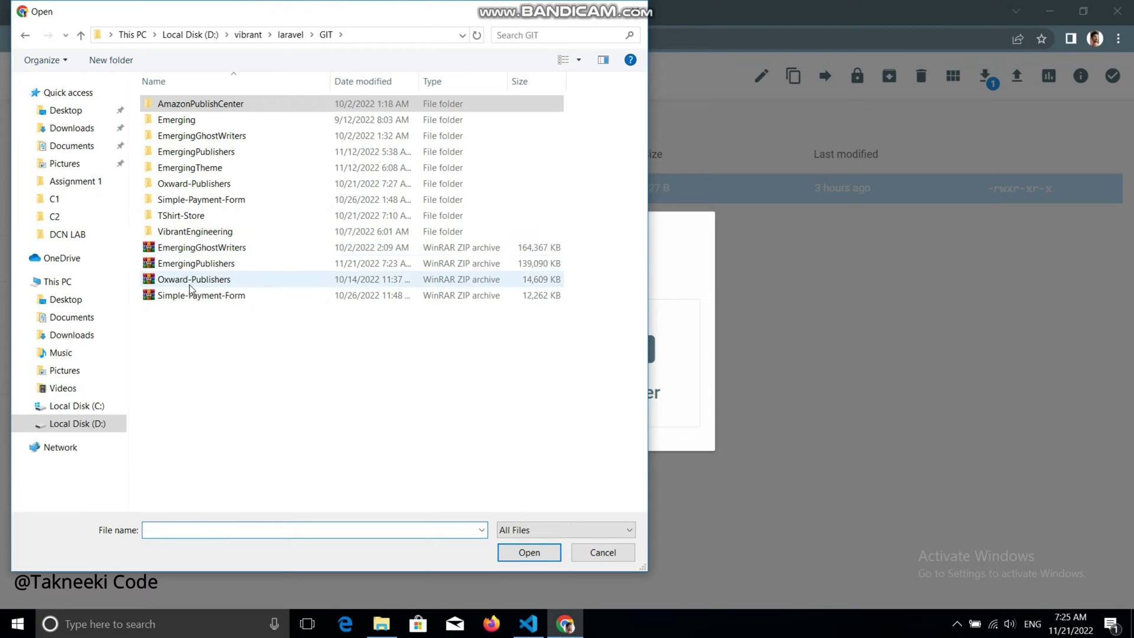
left_click(190, 263)
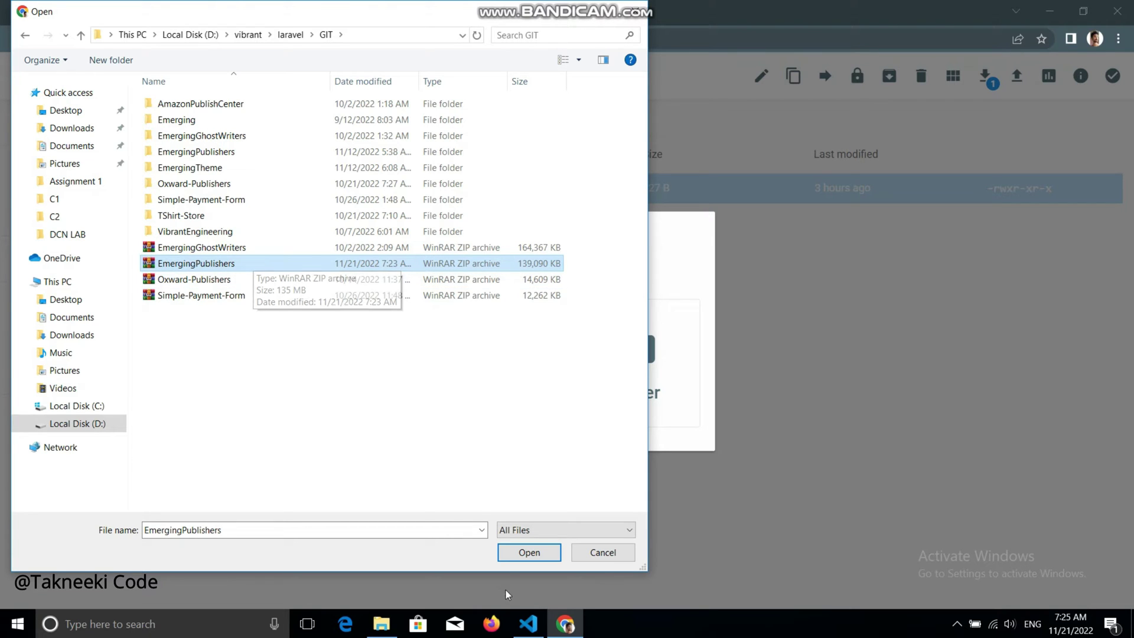
left_click(527, 554)
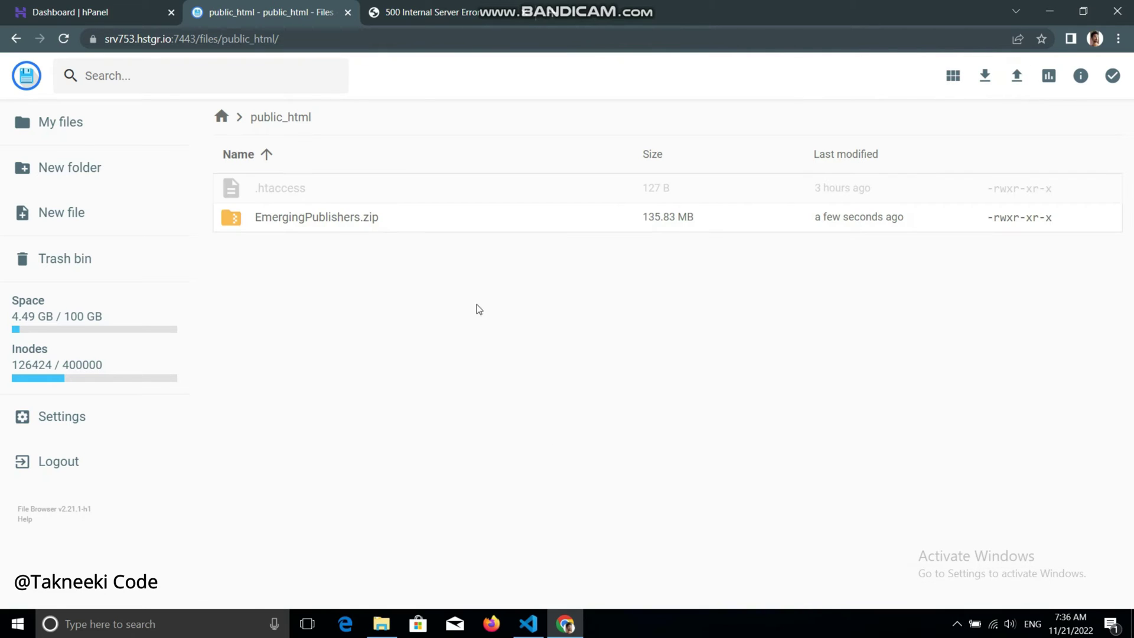
- Unarchive EmergingPublishers.zip into /files/public_html/ from its right-click menu
left_click(297, 216)
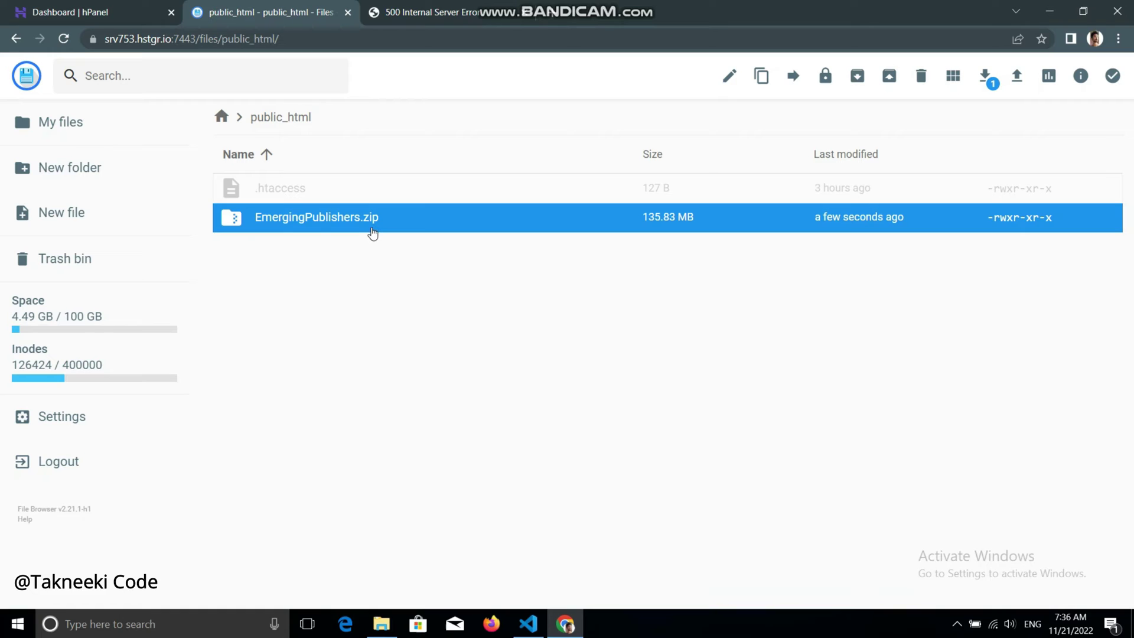
right_click(357, 219)
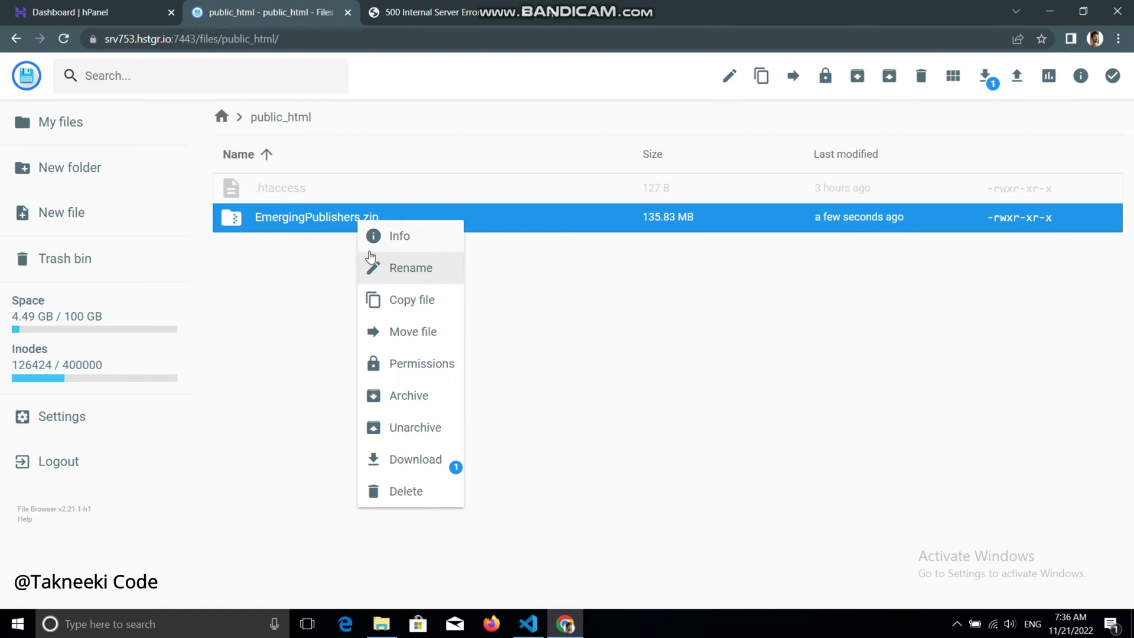
left_click(316, 261)
right_click(333, 222)
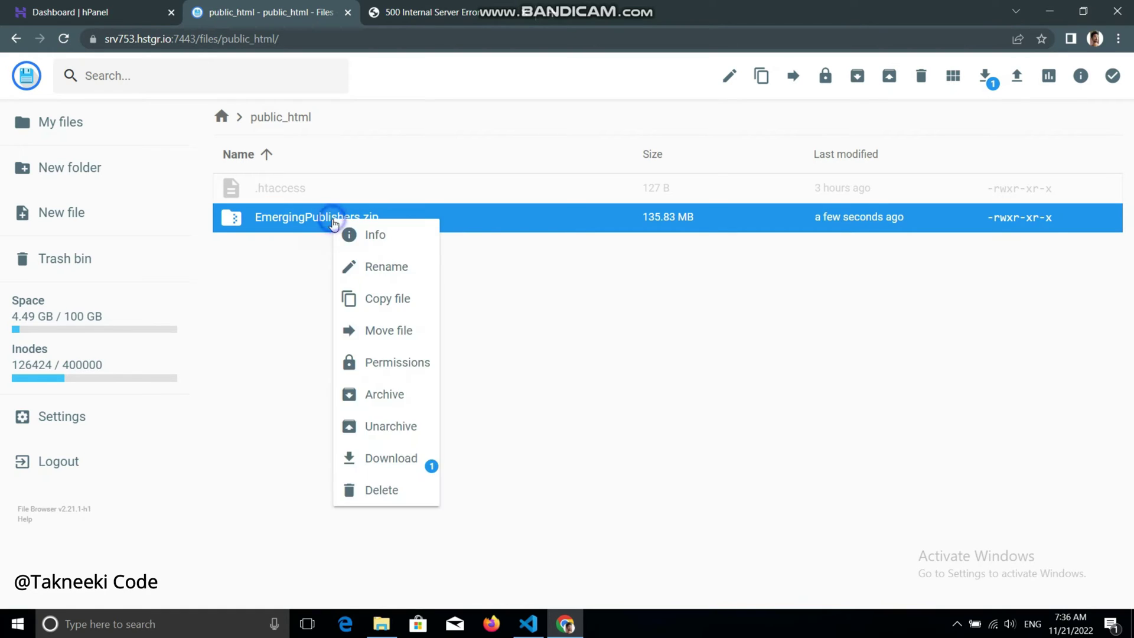
left_click(306, 246)
right_click(325, 223)
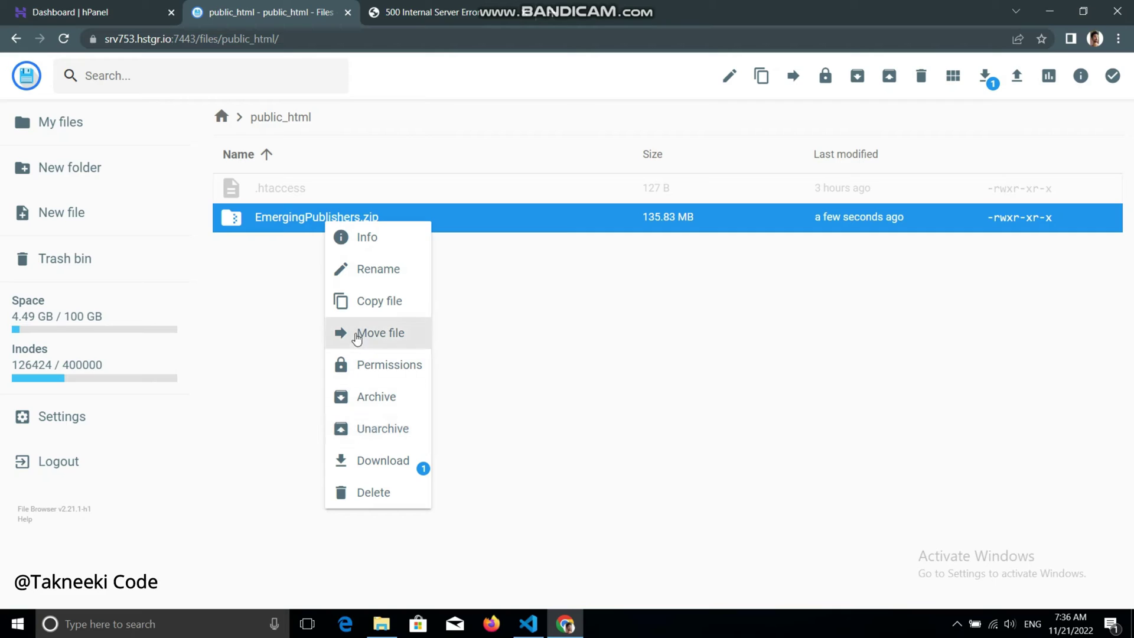
left_click(378, 424)
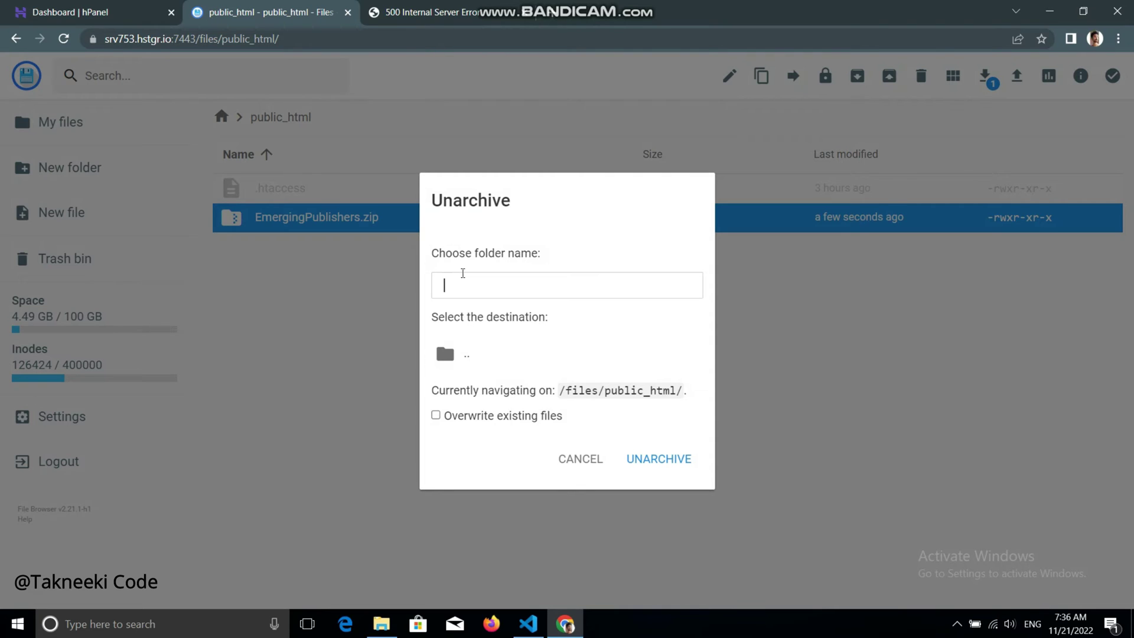
left_click(463, 281)
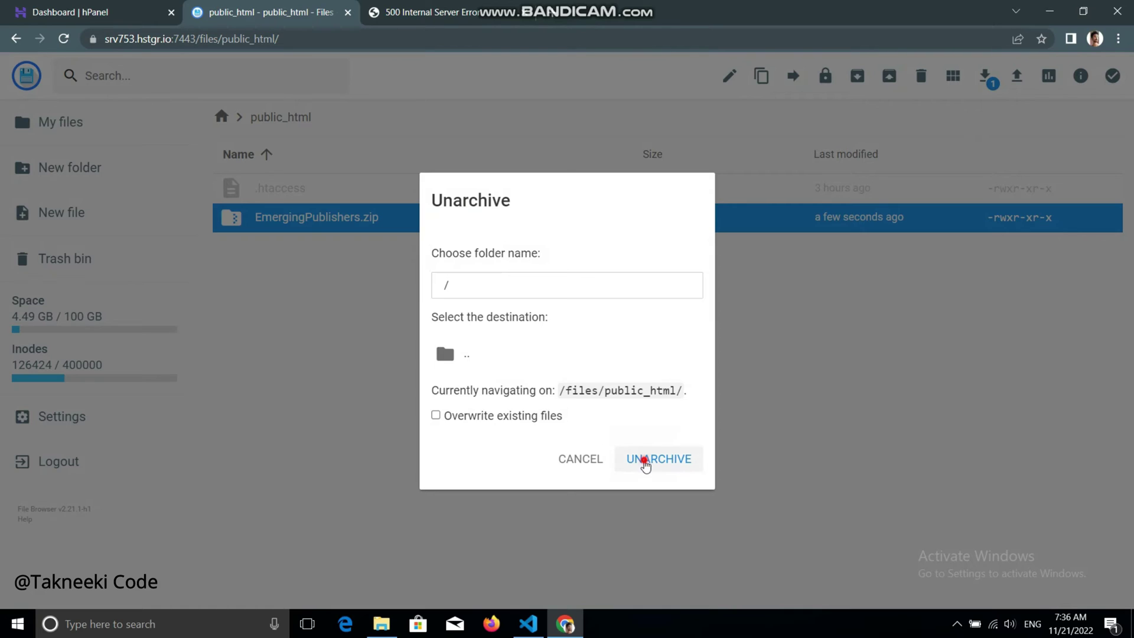
left_click(644, 459)
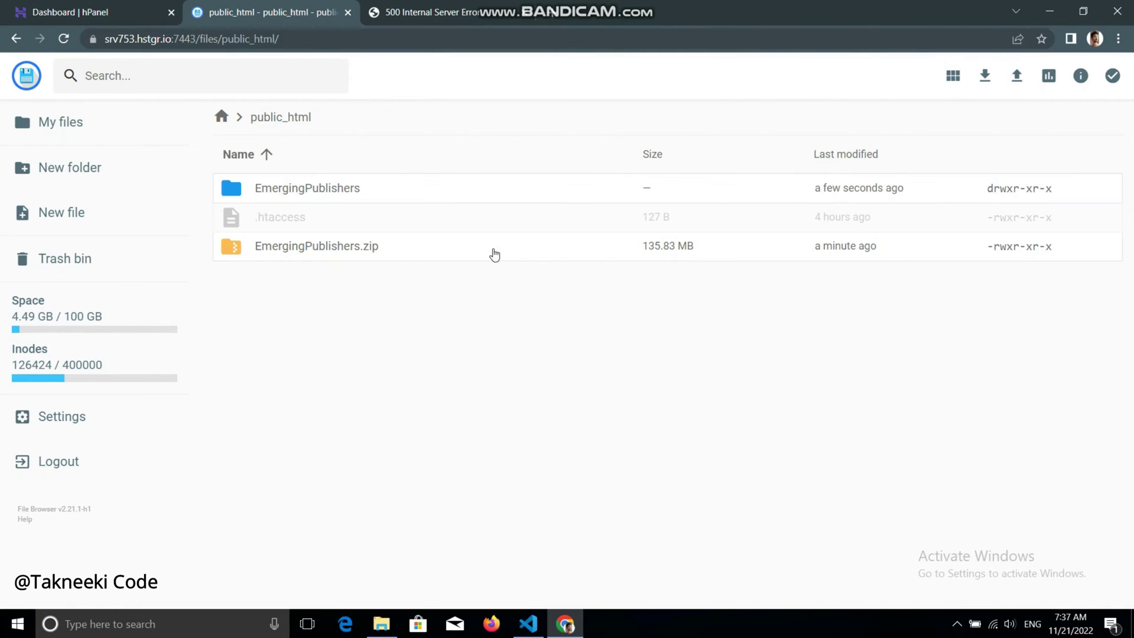
- Select everything inside EmergingPublishers and move it up into the parent public_html folder
double_click(371, 200)
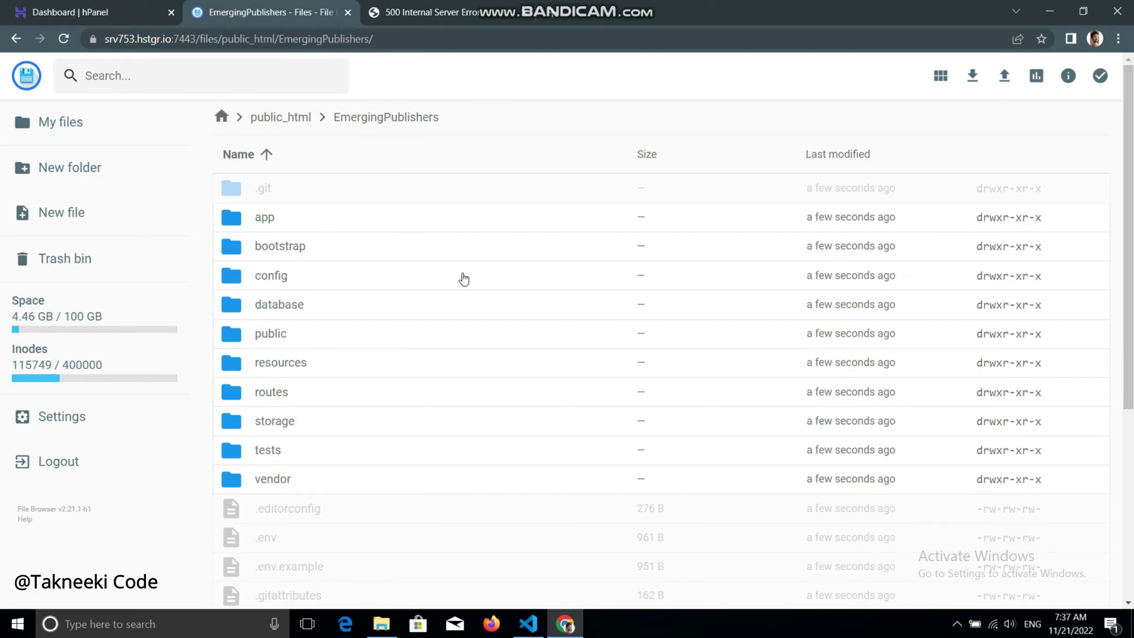
left_click_drag(1128, 236, 1124, 37)
key("ctrl+a")
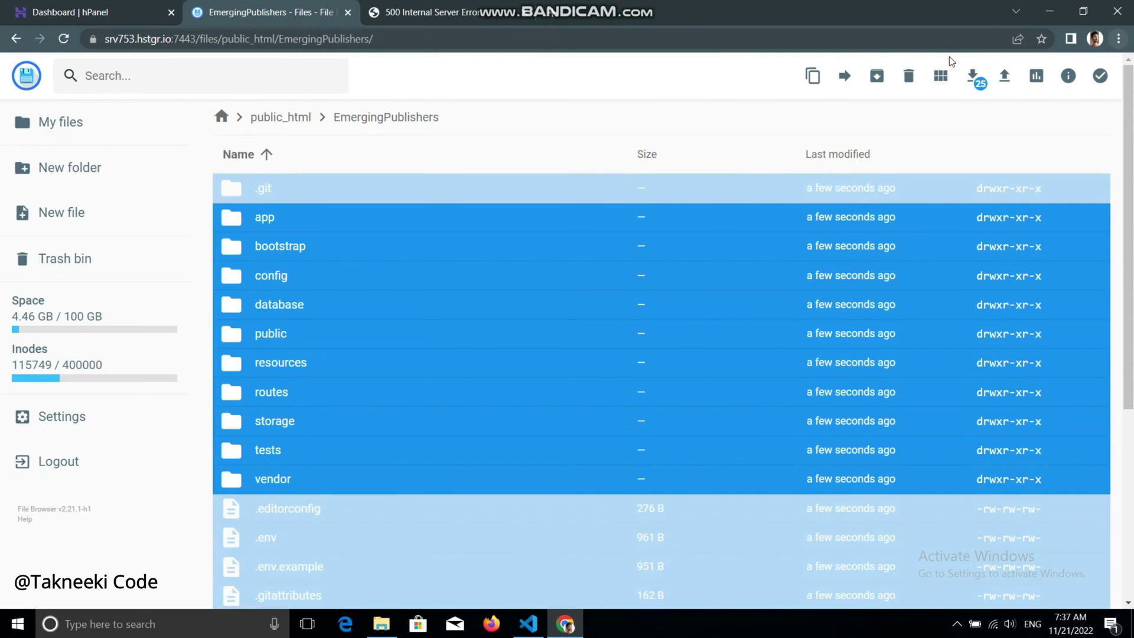
left_click_drag(1127, 236, 1128, 269)
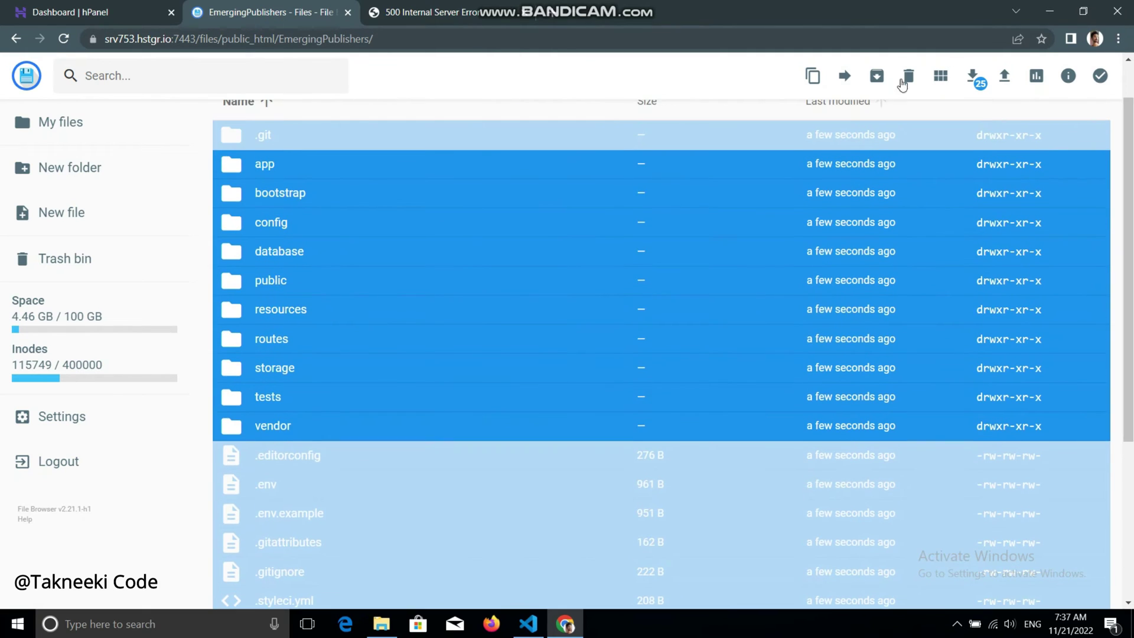
left_click(844, 76)
left_click(612, 187)
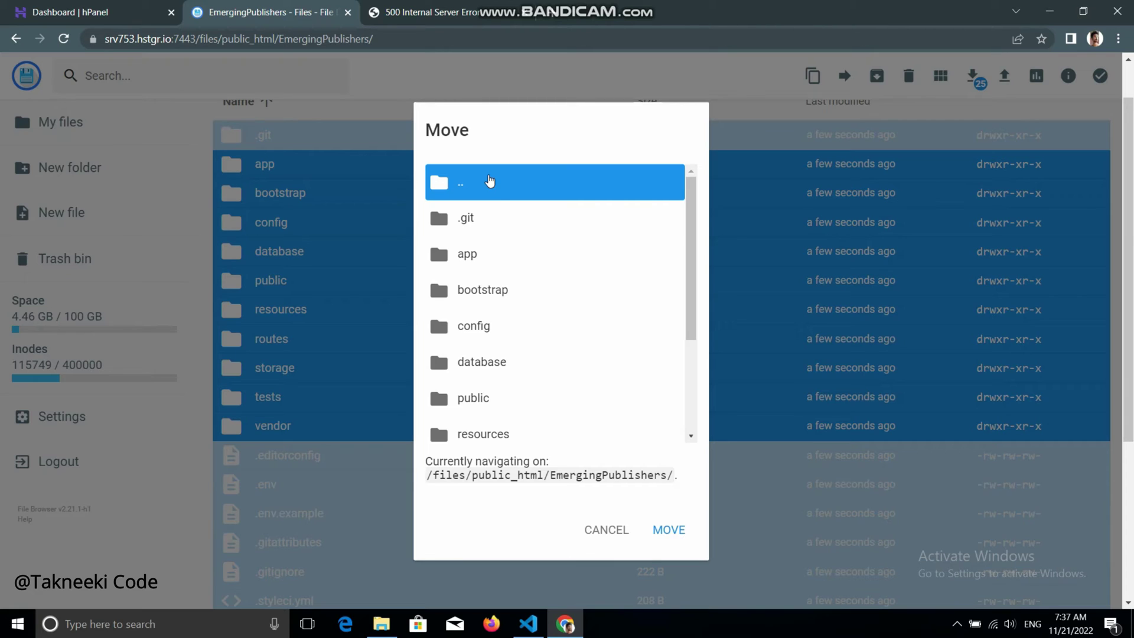
left_click(678, 533)
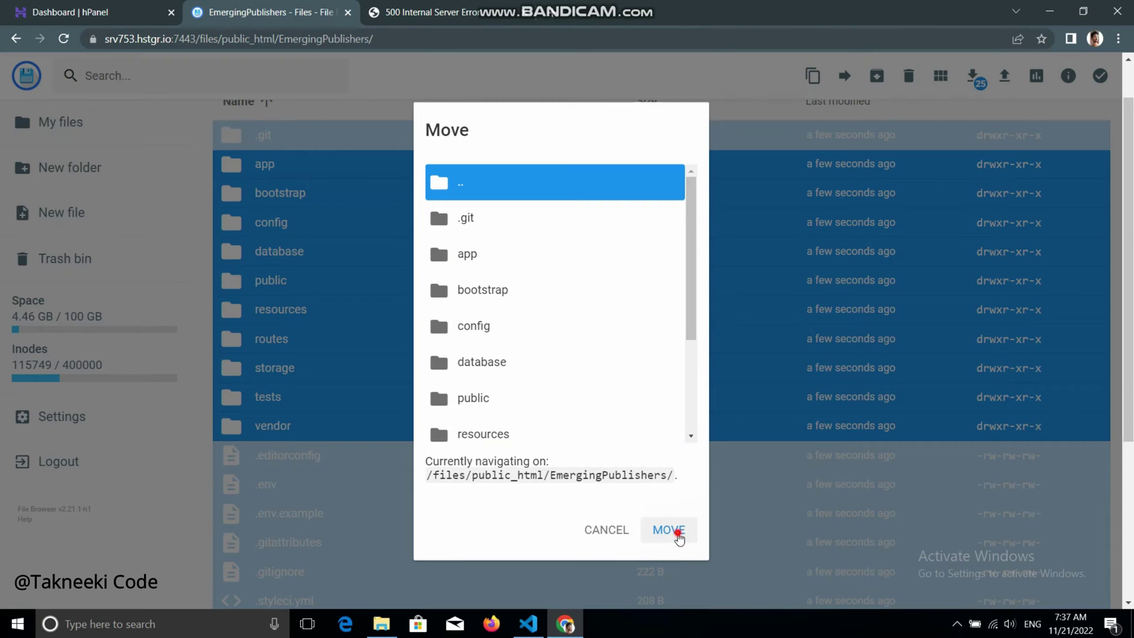
left_click(678, 533)
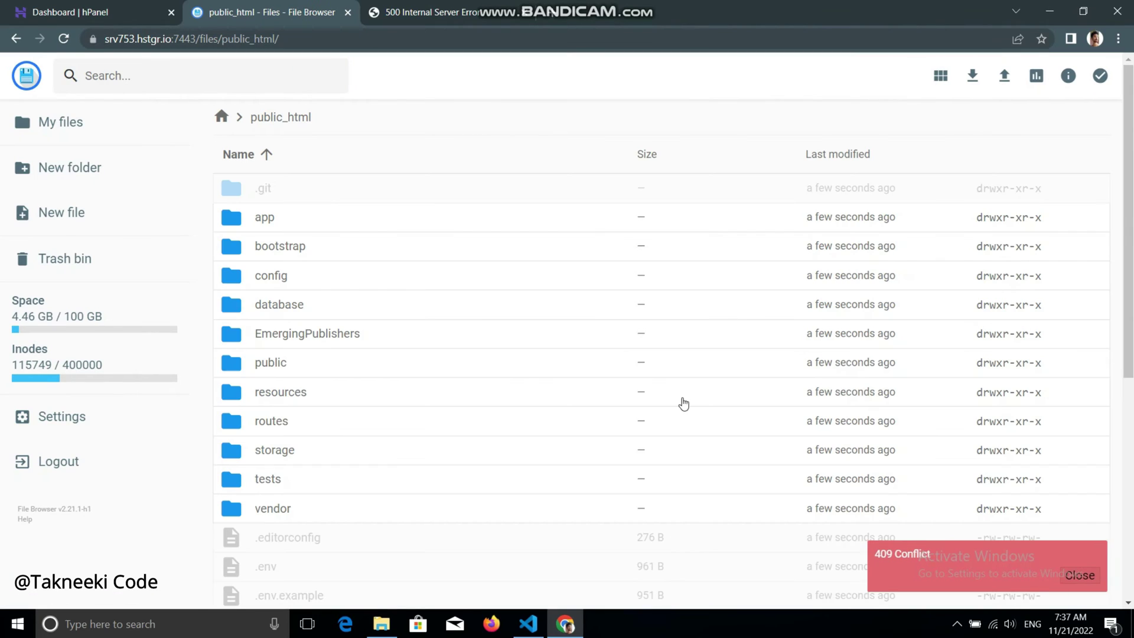
- Reopen public_html to check the moved Laravel files, then switch to the live site tab
left_click(303, 121)
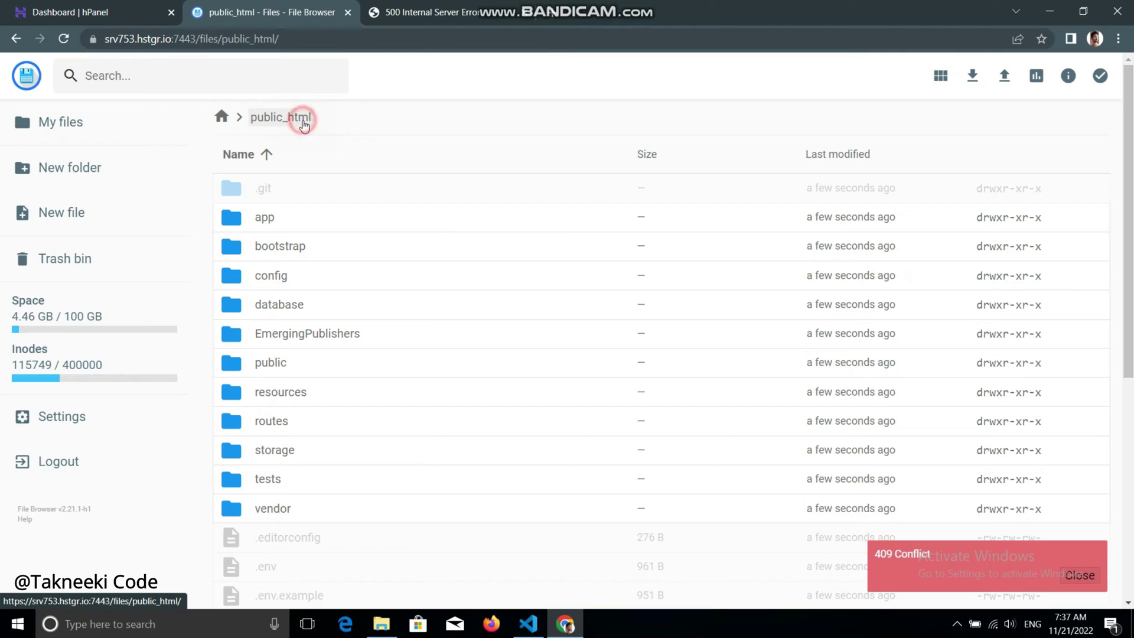
left_click(223, 115)
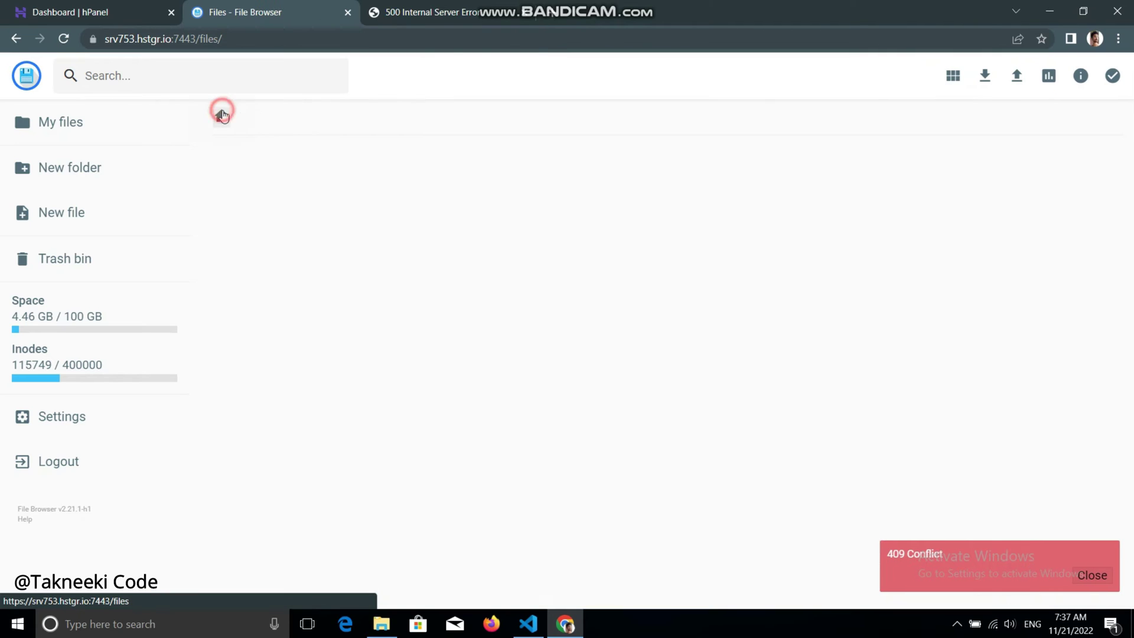
double_click(264, 196)
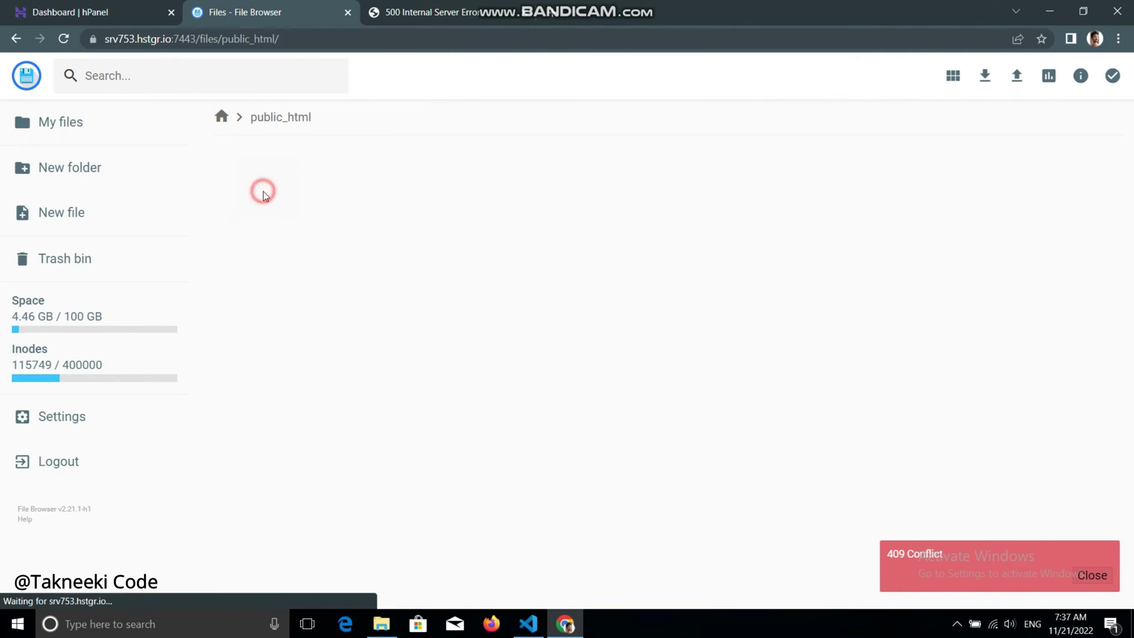
mouse_move(1126, 147)
left_mouse_down()
mouse_move(1126, 350)
mouse_move(1125, 133)
left_mouse_up()
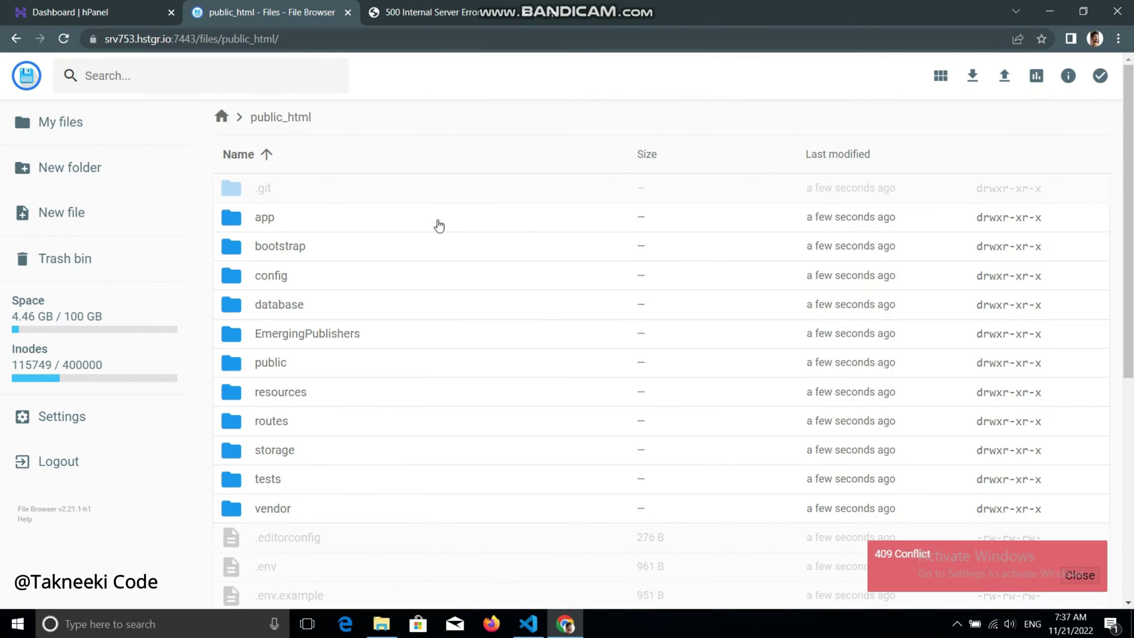
scroll(438, 225, "down", 6)
scroll(438, 225, "up", 6)
left_click(455, 9)
left_click(250, 112)
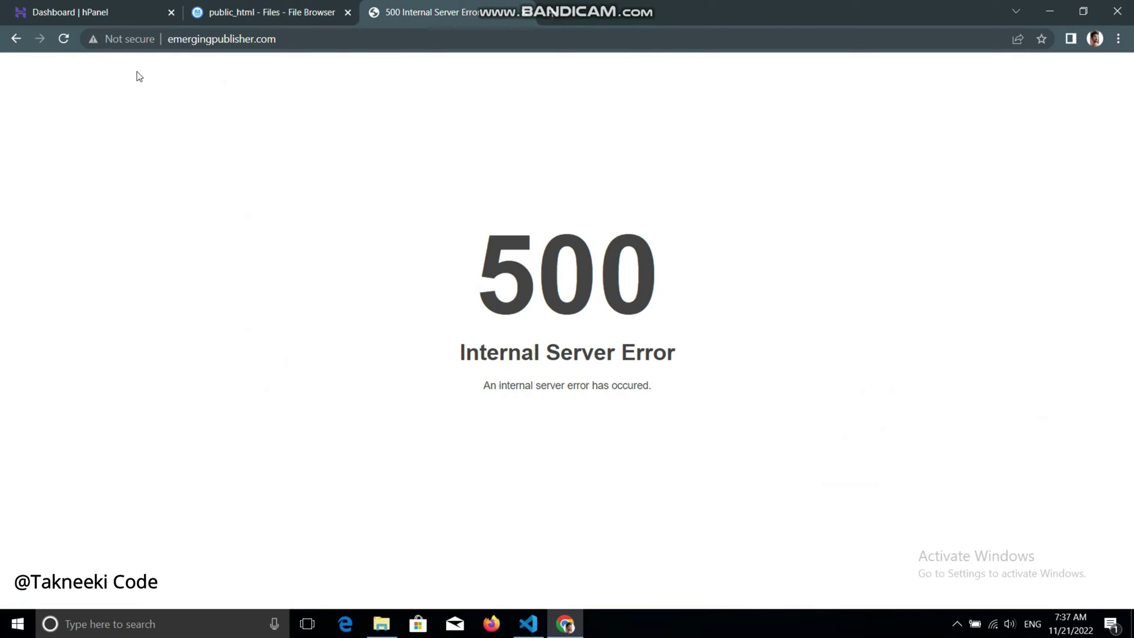
- Reload emergingpublisher.com and scroll through the now-loading home page
left_click(64, 39)
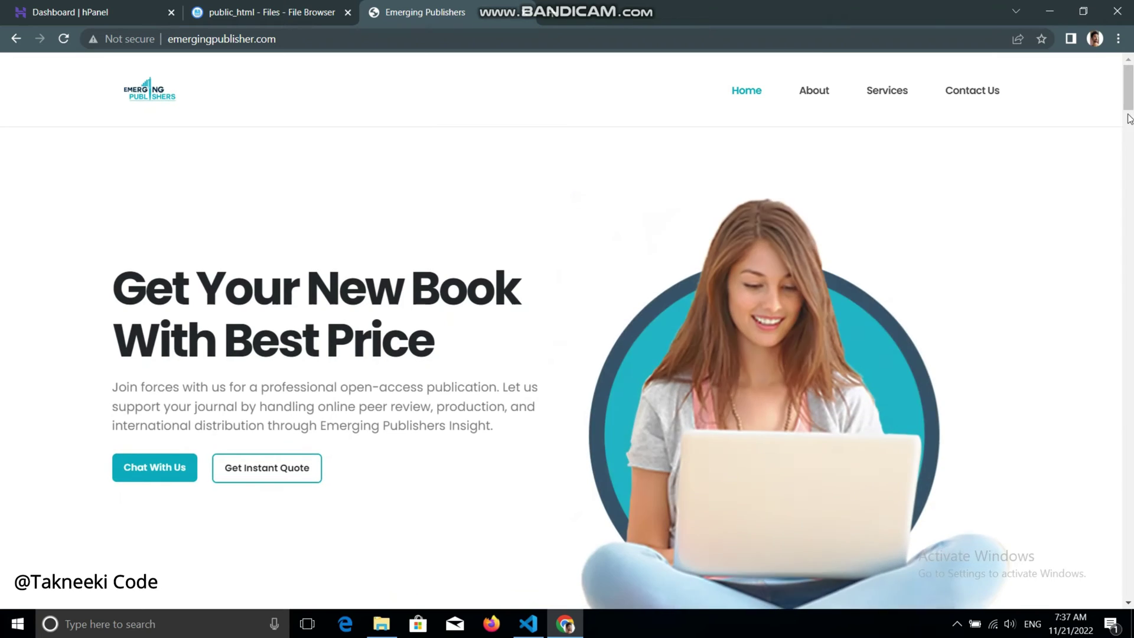
left_click(1126, 99)
left_click_drag(1125, 99, 1098, 363)
left_click(1096, 590)
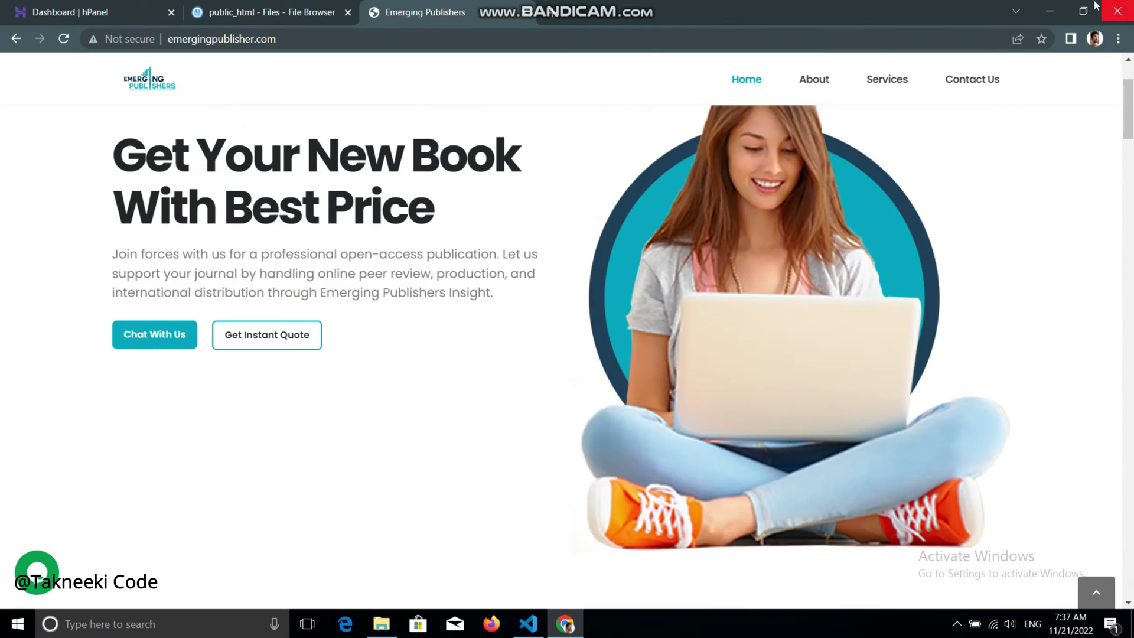
left_click_drag(1121, 82, 1124, 56)
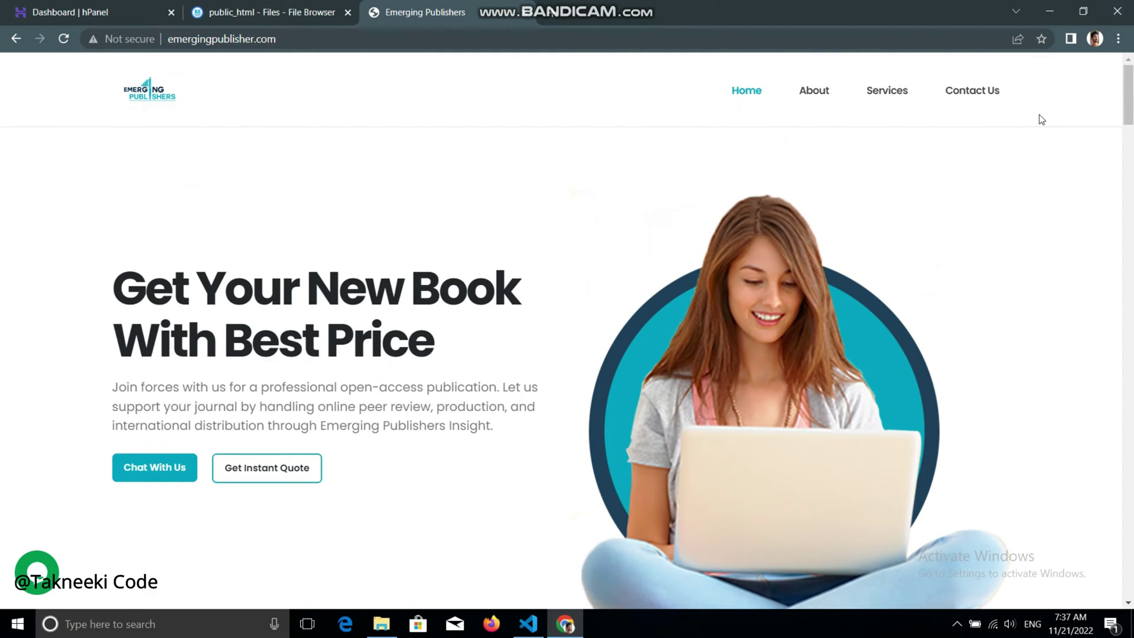
left_click(331, 7)
left_click(408, 7)
- On the Contact Us page, fill name, email and contact number from saved entries
left_click(947, 101)
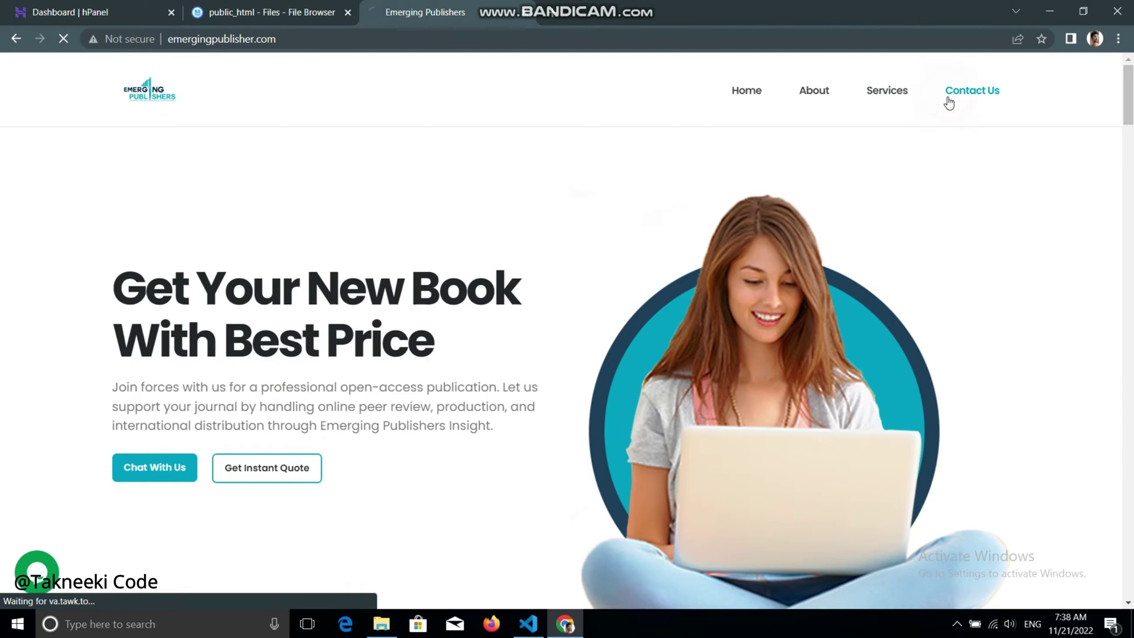
scroll(1103, 231, "down", 6)
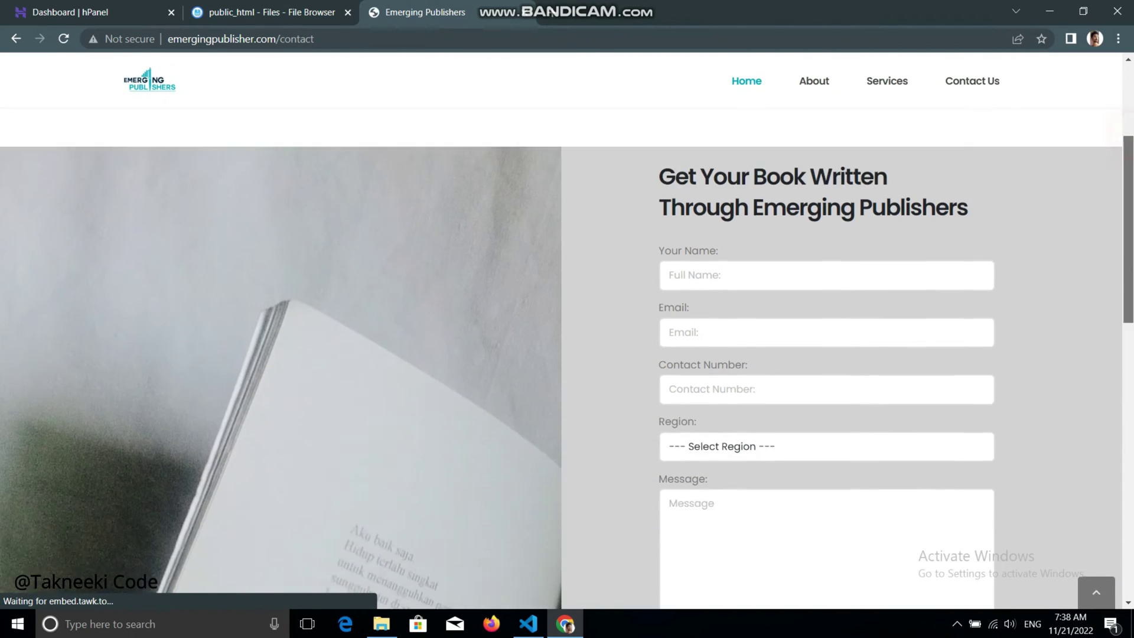
left_click(784, 156)
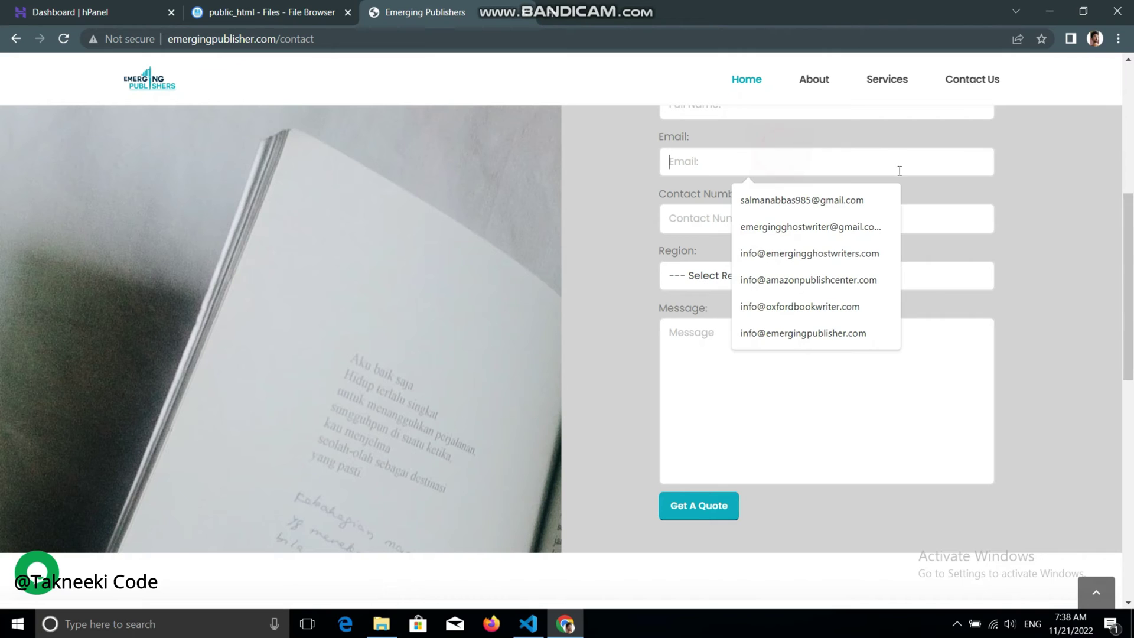
left_click_drag(1130, 213, 1124, 182)
left_click(744, 264)
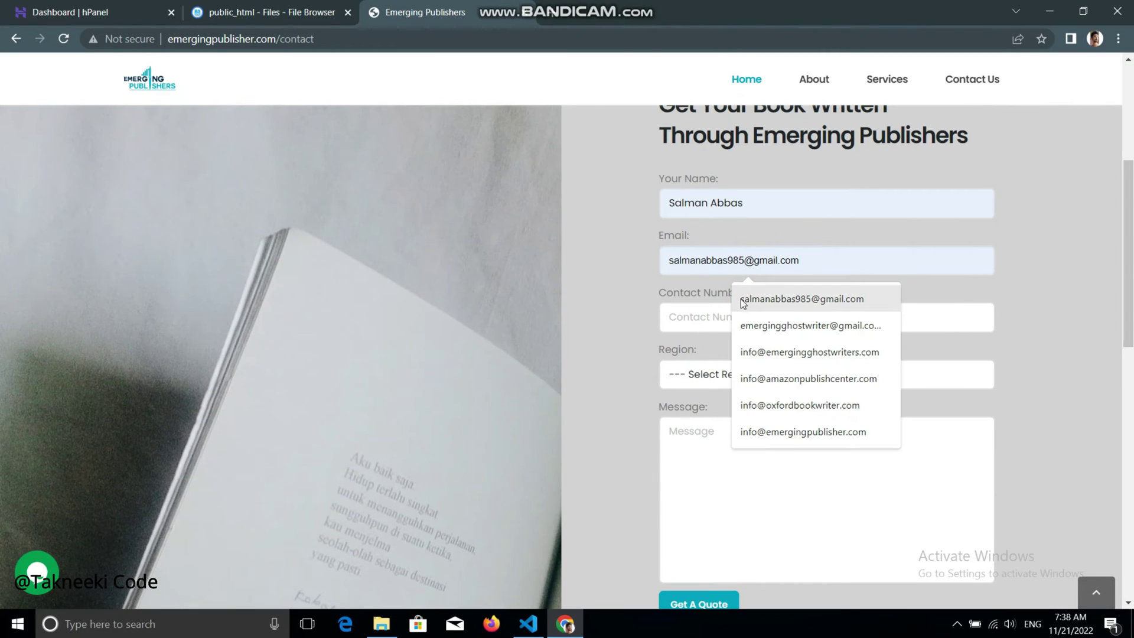
left_click(740, 299)
left_click(727, 323)
left_click(736, 357)
- Choose United States as region, type message 'jihuinh', and submit Get A Quote
left_click(727, 374)
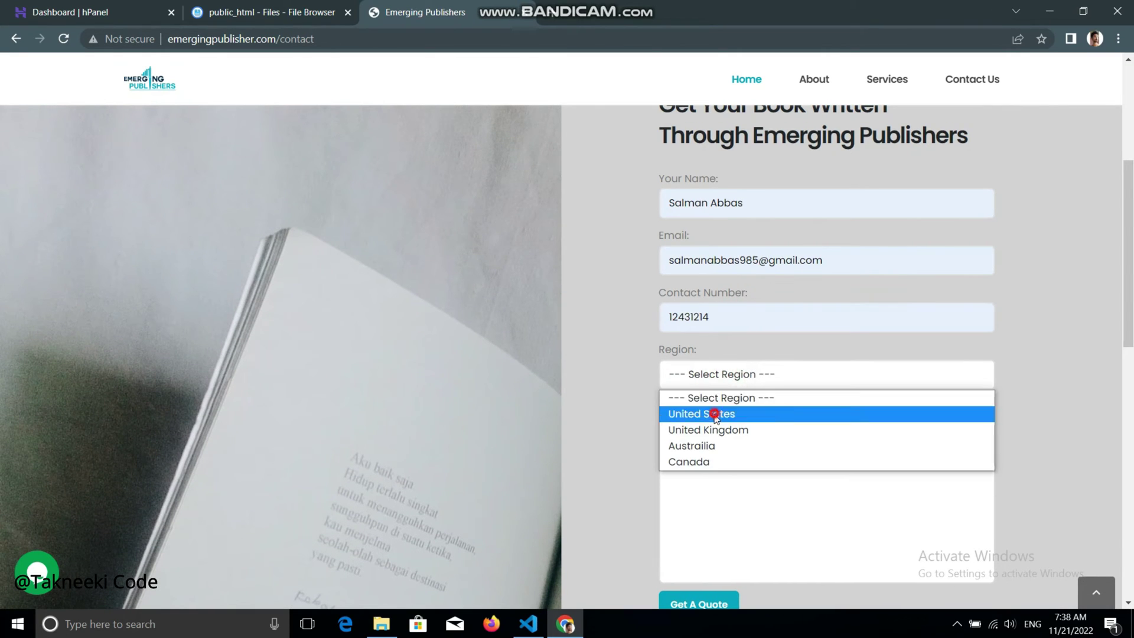
left_click(716, 413)
left_click(709, 452)
type("jihuinh")
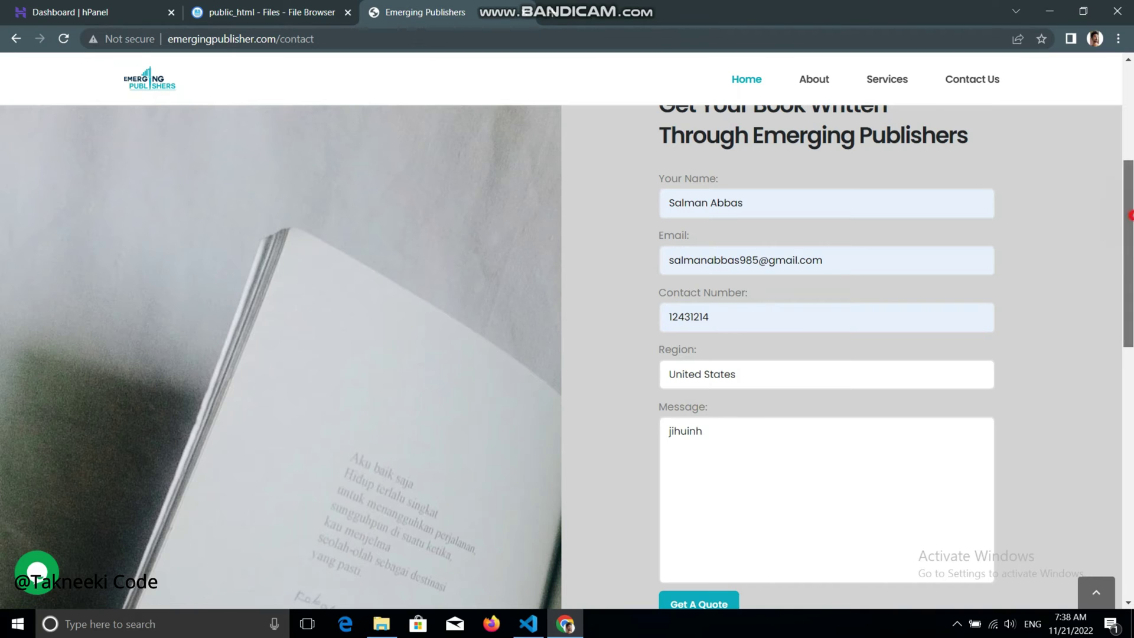
left_click_drag(1130, 219, 1131, 307)
left_click(723, 346)
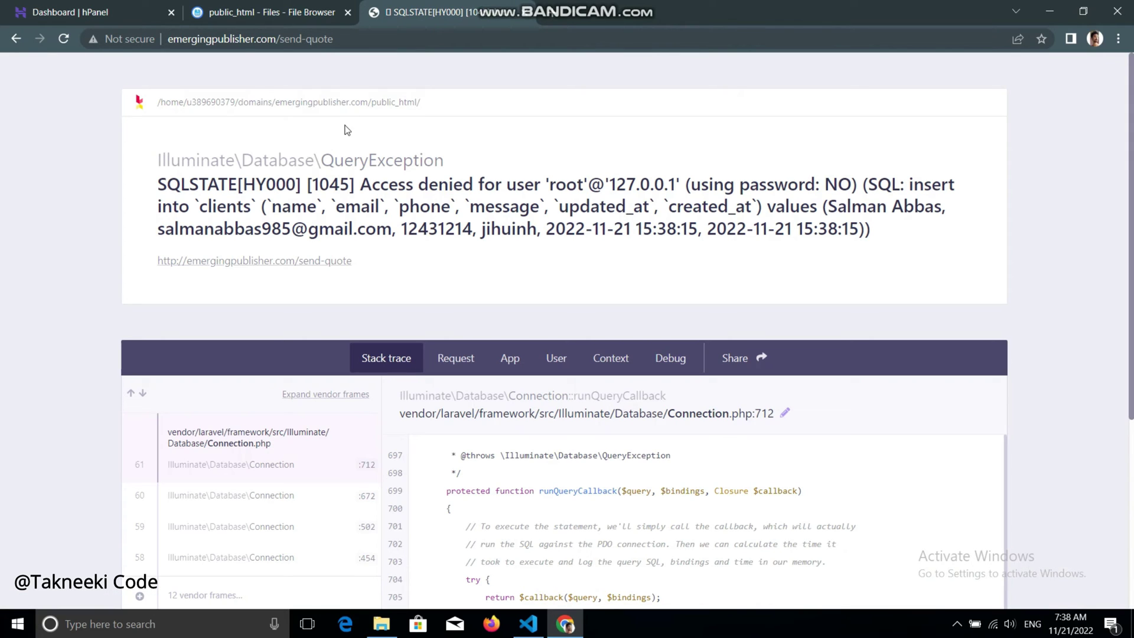
- Leave the access-denied error and open MySQL Databases from the emergingpublisher.com hPanel dashboard
double_click(378, 186)
double_click(509, 185)
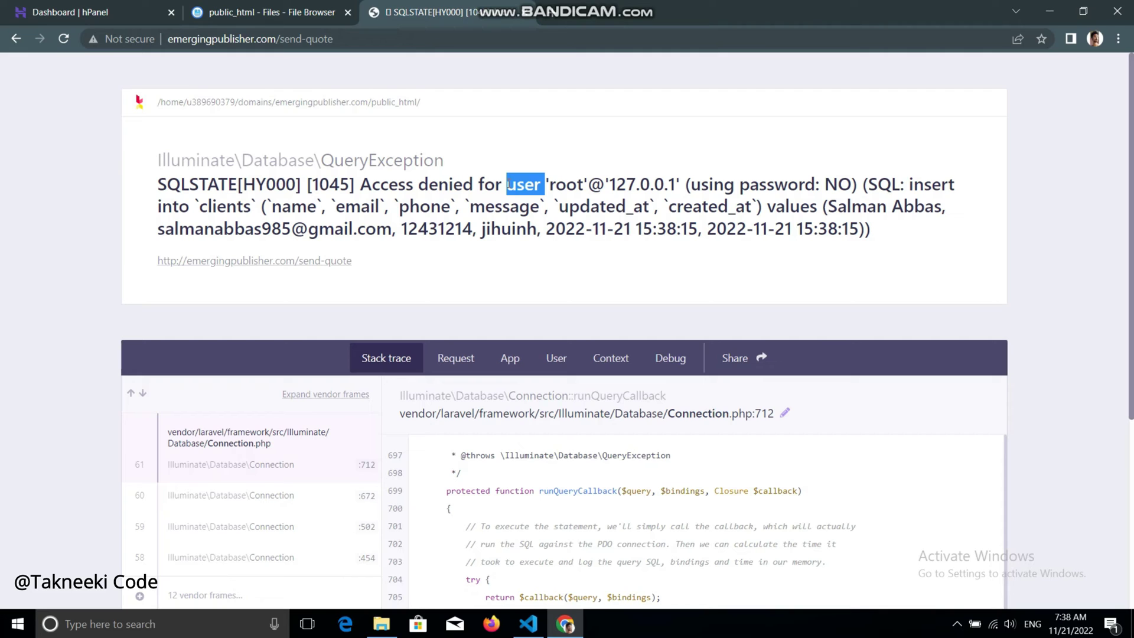
left_click(298, 7)
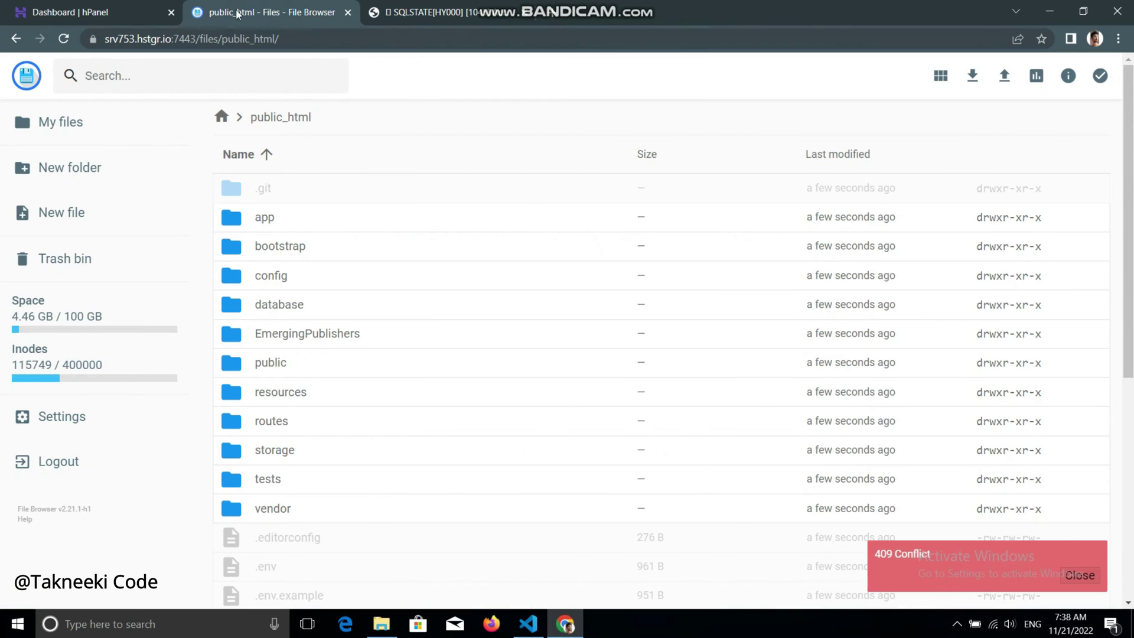
left_click(152, 7)
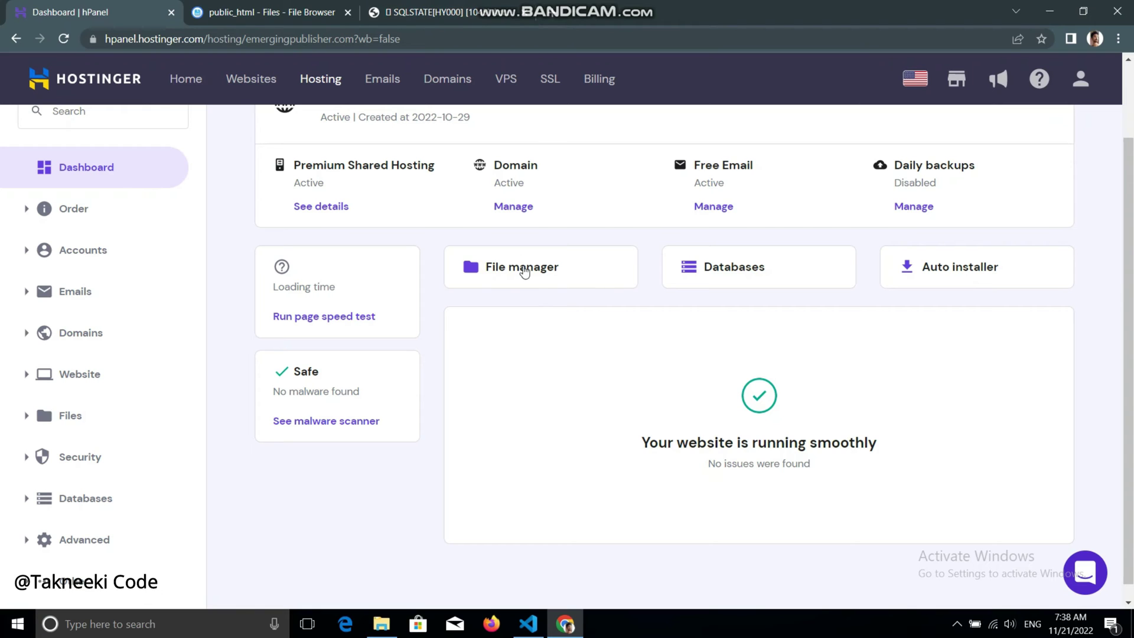
scroll(985, 210, "up", 2)
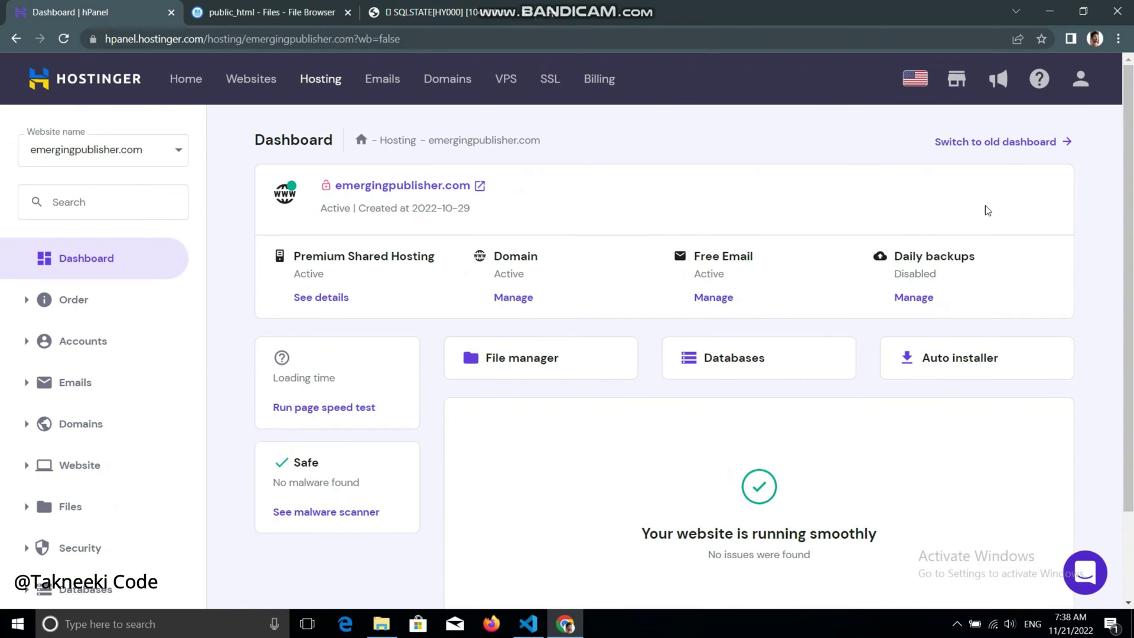
scroll(1128, 315, "down", 2)
scroll(1128, 315, "down", 1)
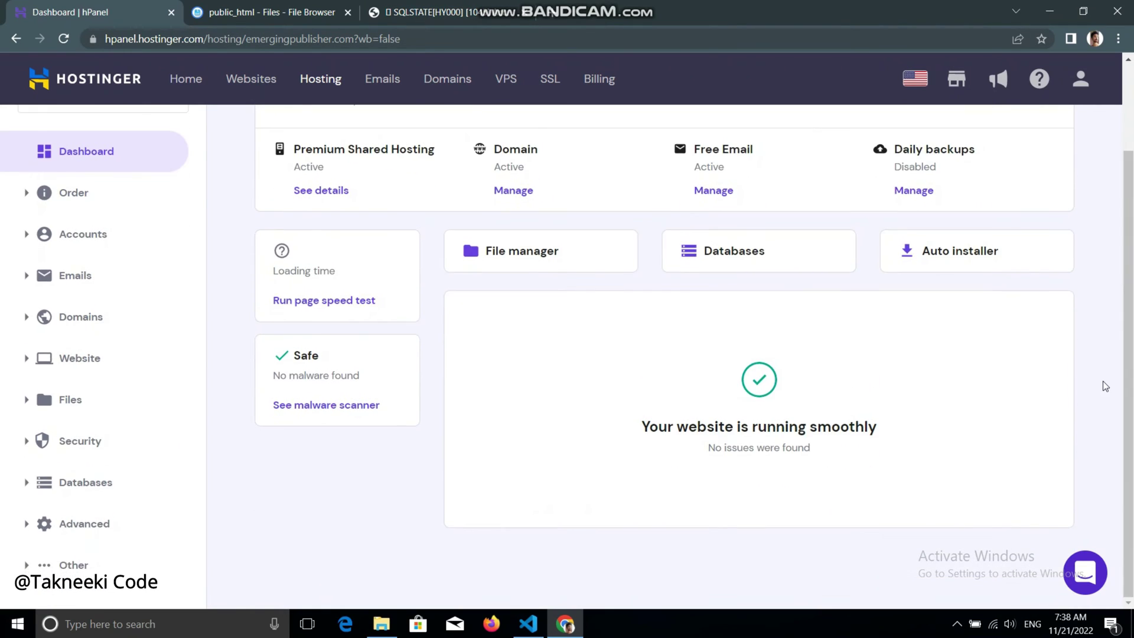
left_click(712, 260)
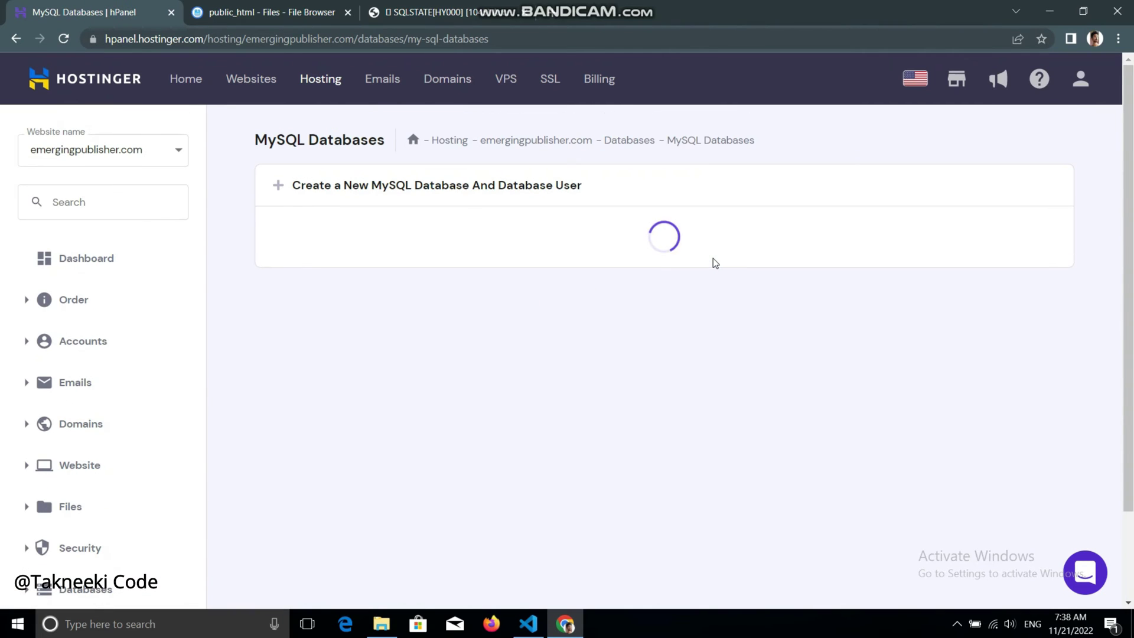
- Review the existing epub database and eadmin user listed on the page
scroll(713, 258, "down", 2)
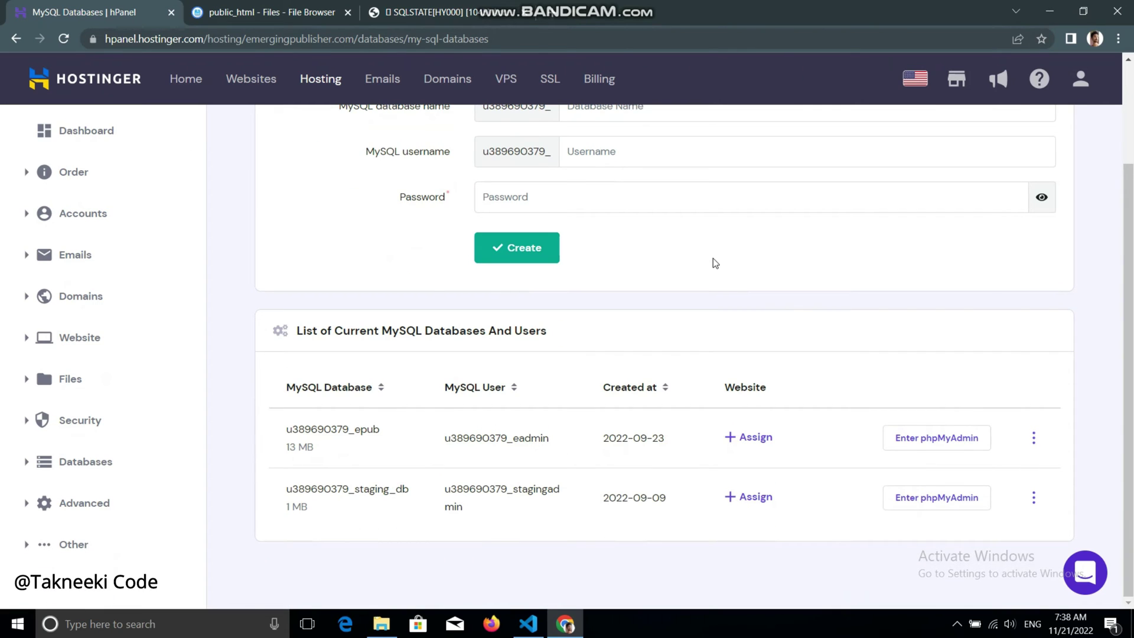
scroll(713, 259, "up", 1)
scroll(712, 260, "down", 1)
double_click(331, 438)
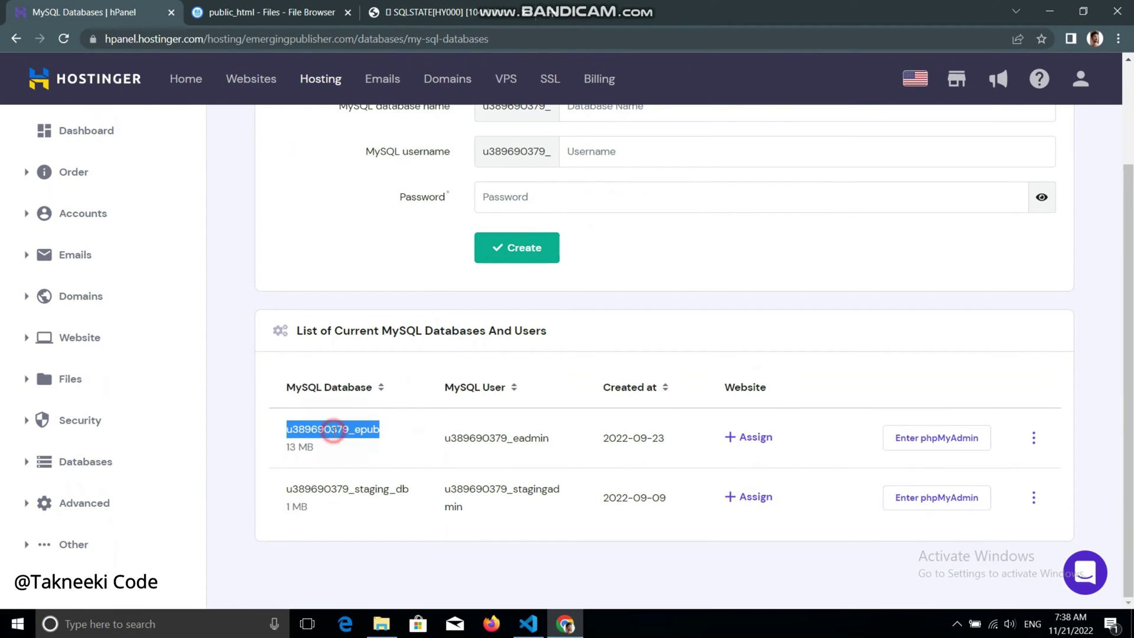
left_click(420, 461)
double_click(457, 444)
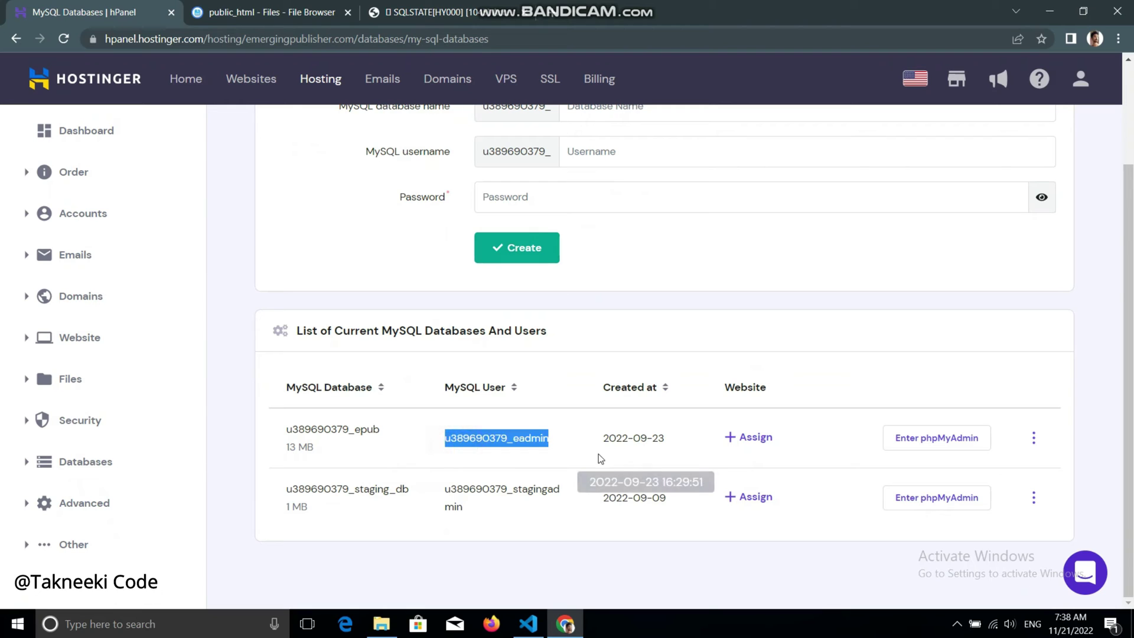
scroll(713, 319, "up", 3)
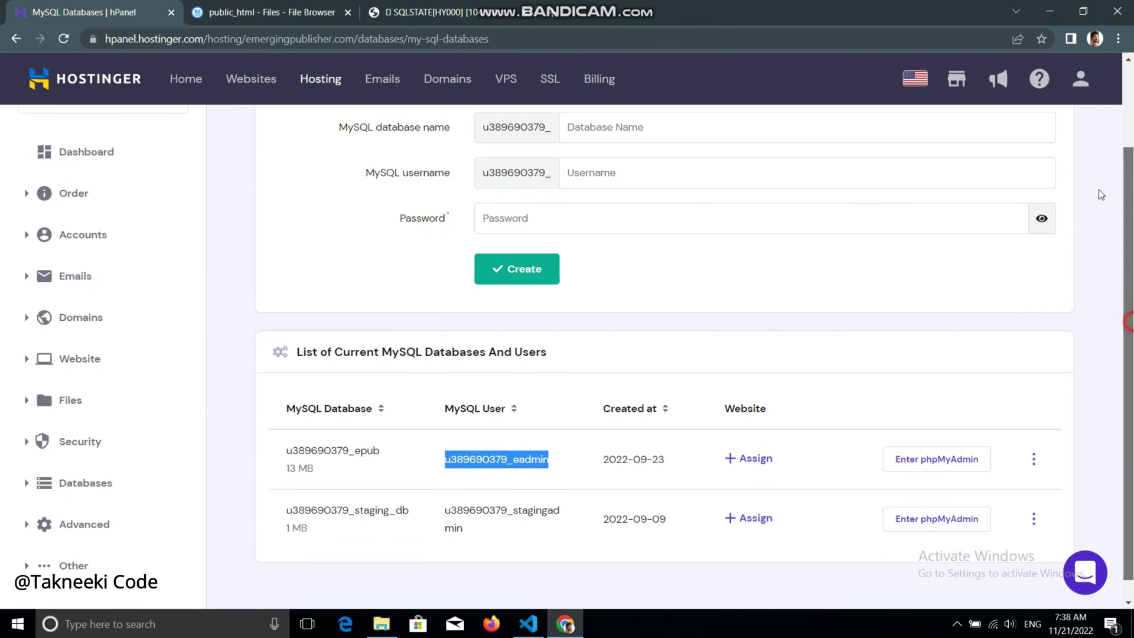
- Enter ep as the new database name and epadmin as the username
left_click(734, 220)
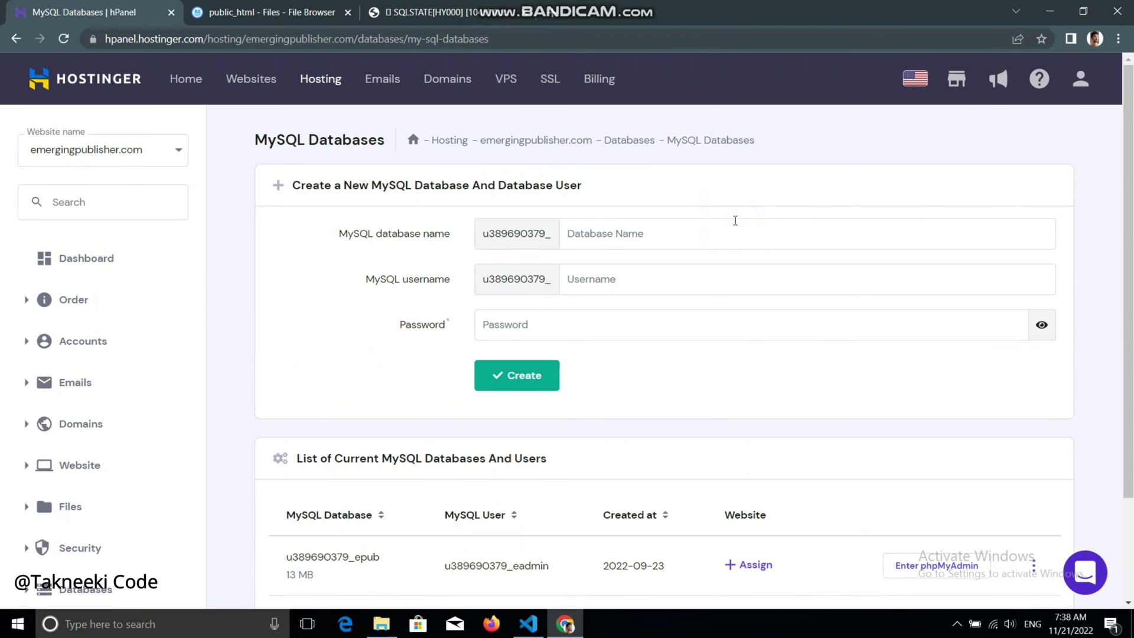
type("ep")
left_click(678, 282)
left_click(589, 226)
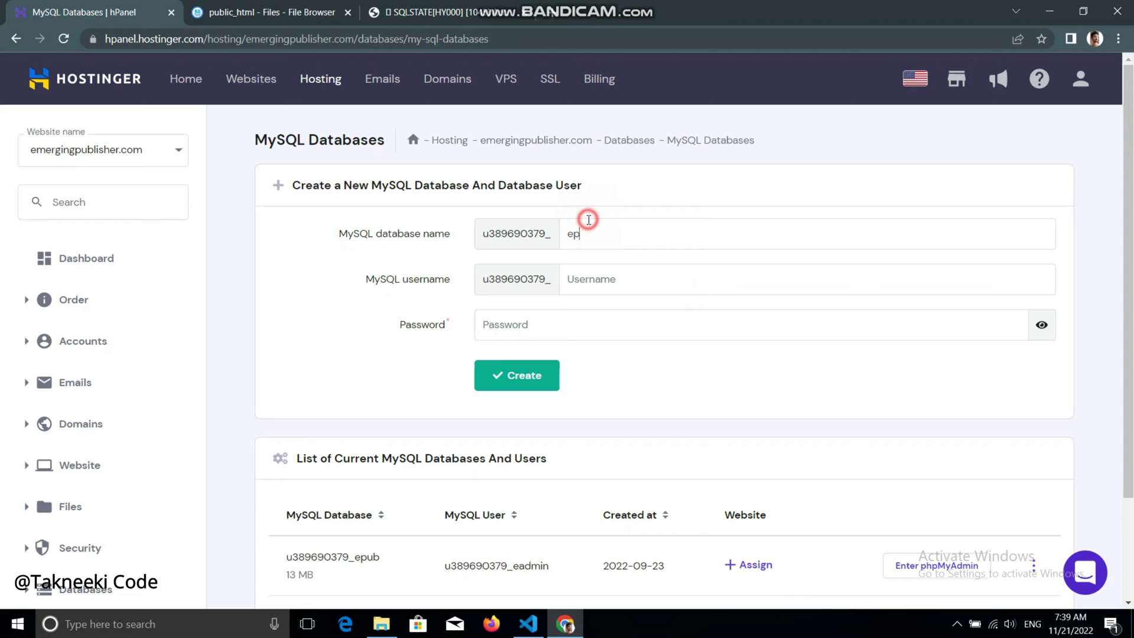
left_click(613, 271)
type("e")
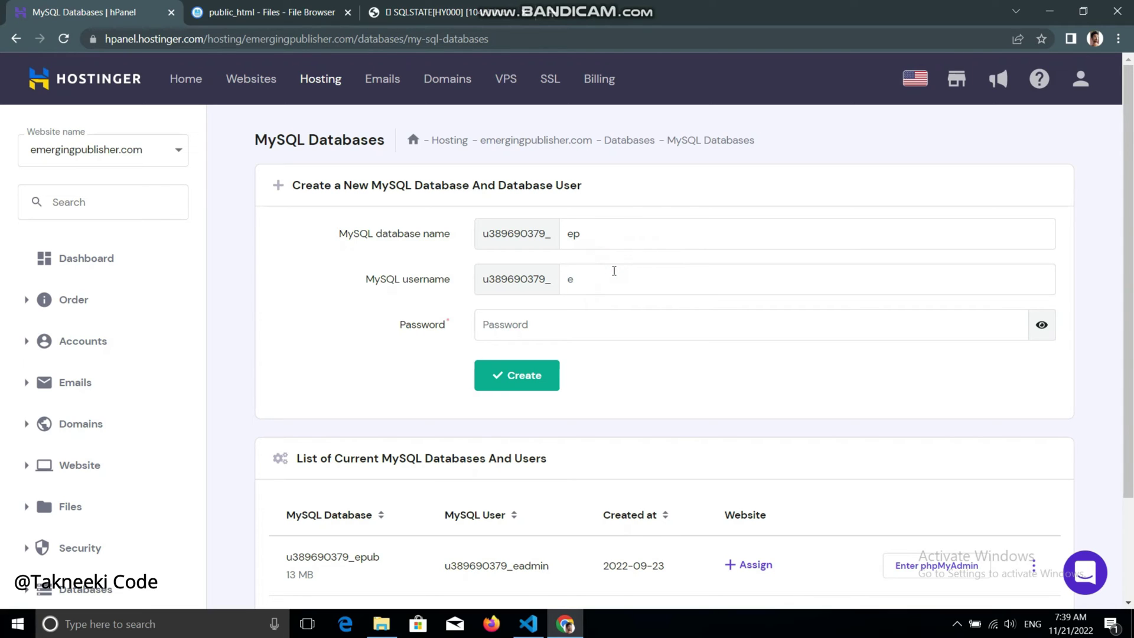
type("padmin")
- Set a password that meets the strength rules and create the database
left_click(607, 328)
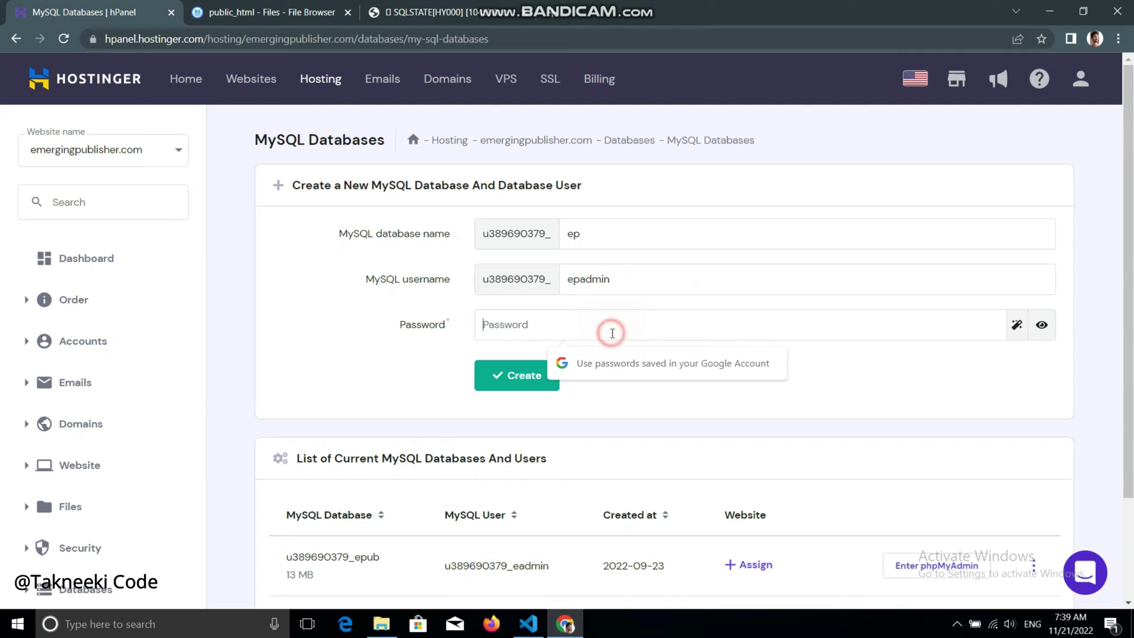
left_click(1007, 333)
left_click(1040, 334)
left_click(1010, 326)
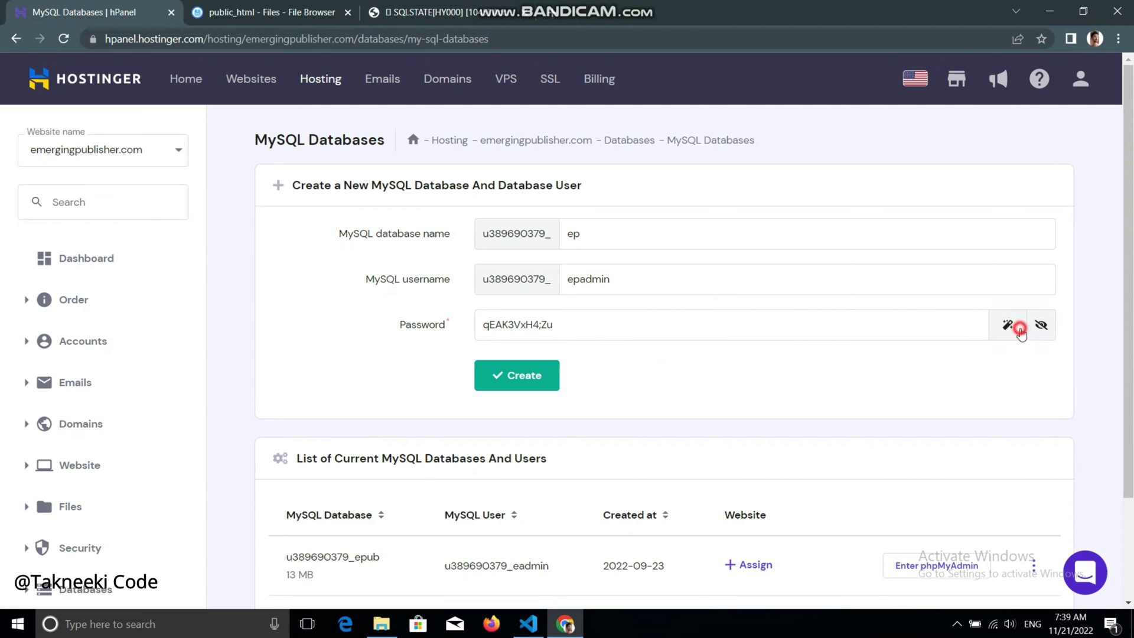
double_click(837, 327)
key("ctrl+a")
key("BackSpace")
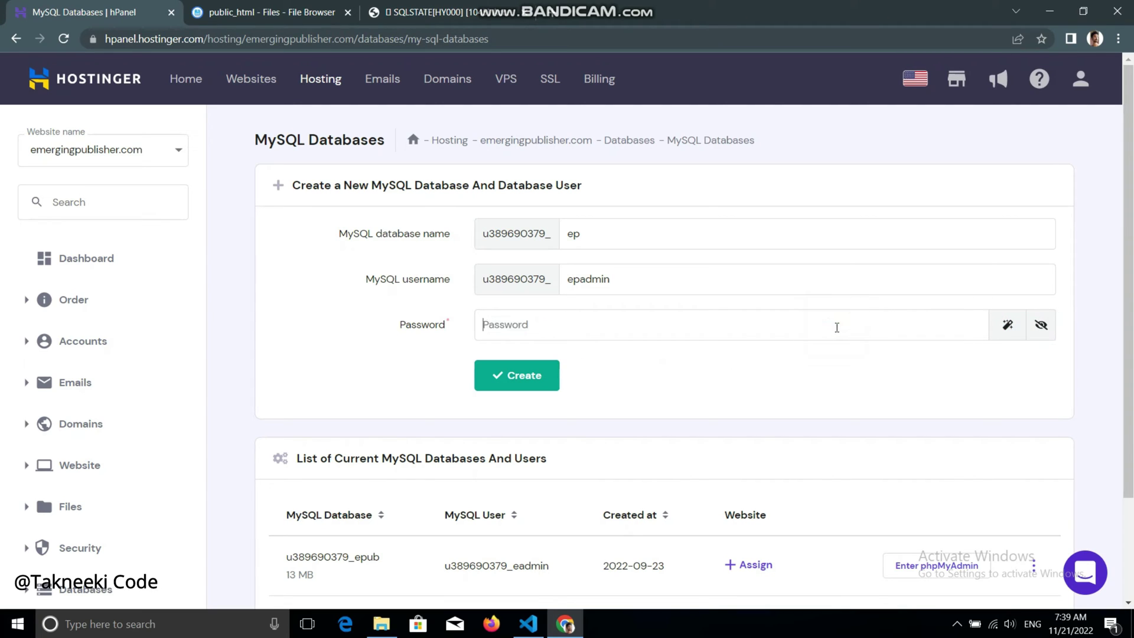
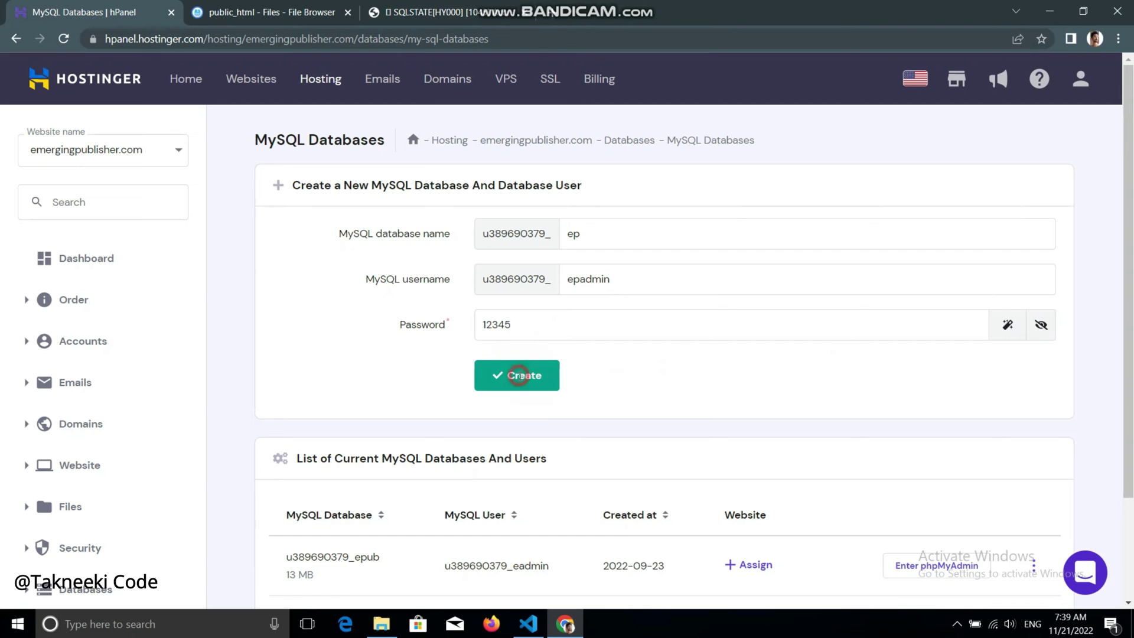
left_click(520, 375)
left_click(528, 324)
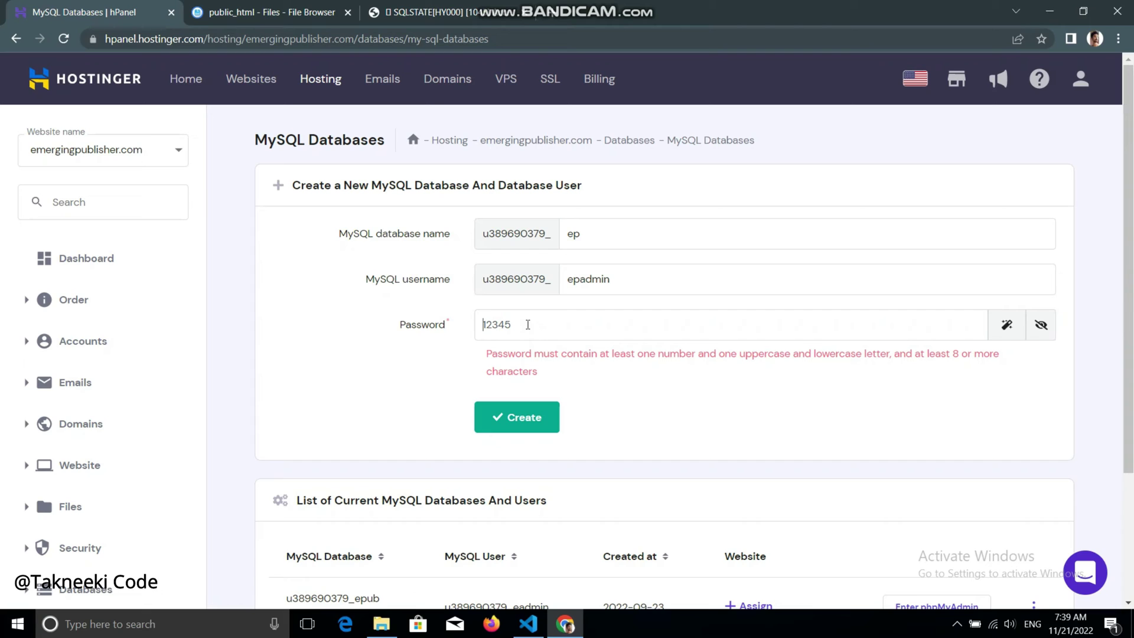
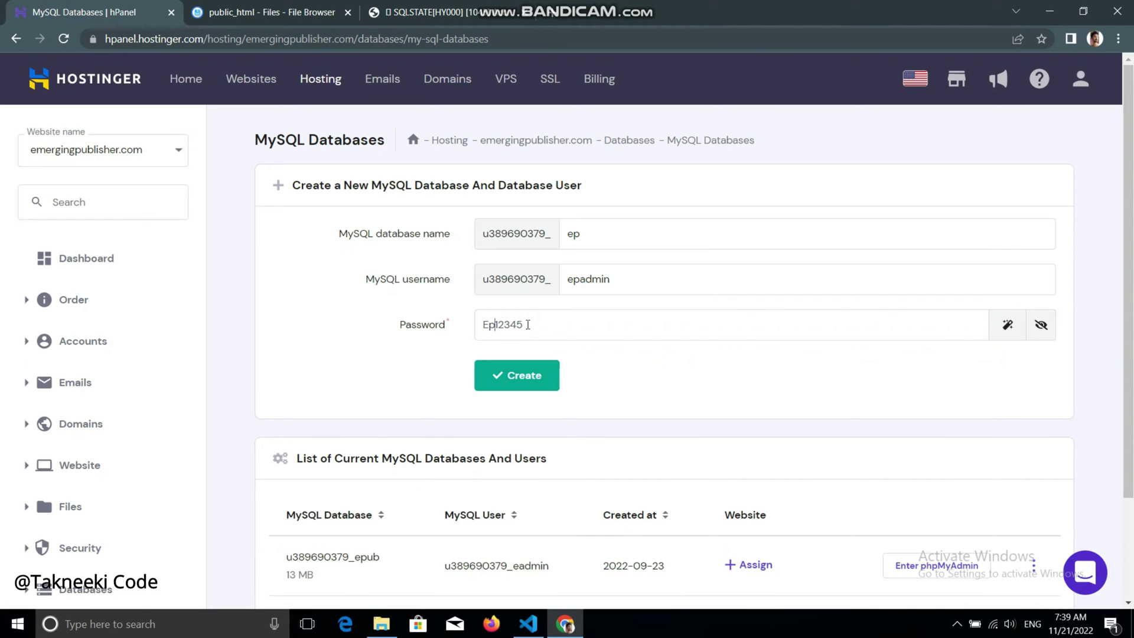
left_click(533, 377)
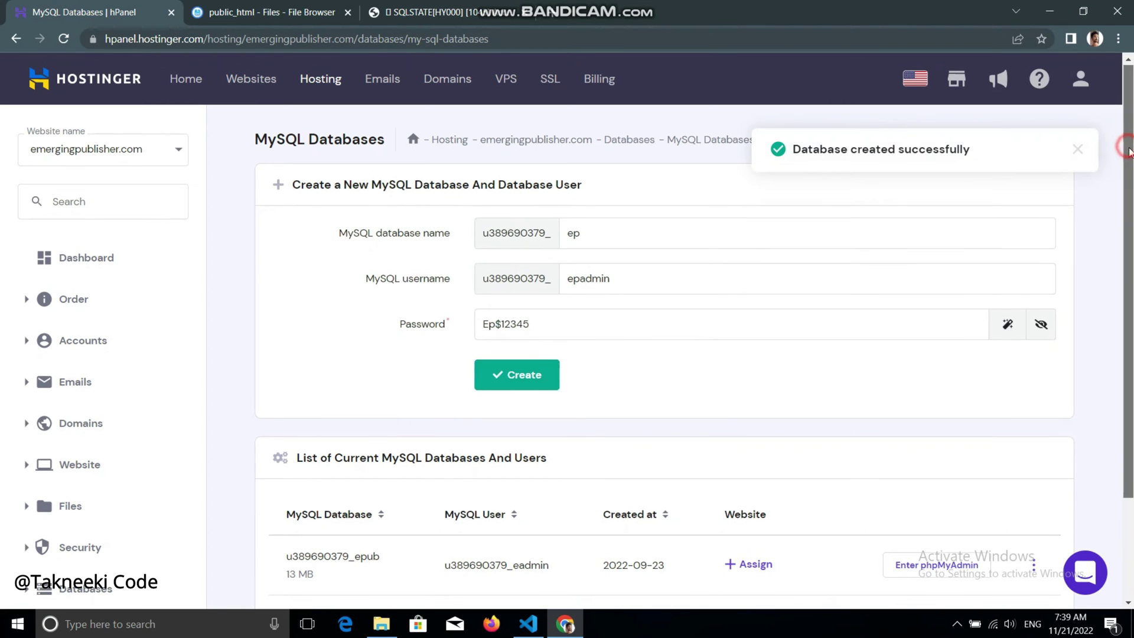
scroll(1124, 153, "down", 2)
scroll(1096, 242, "up", 1)
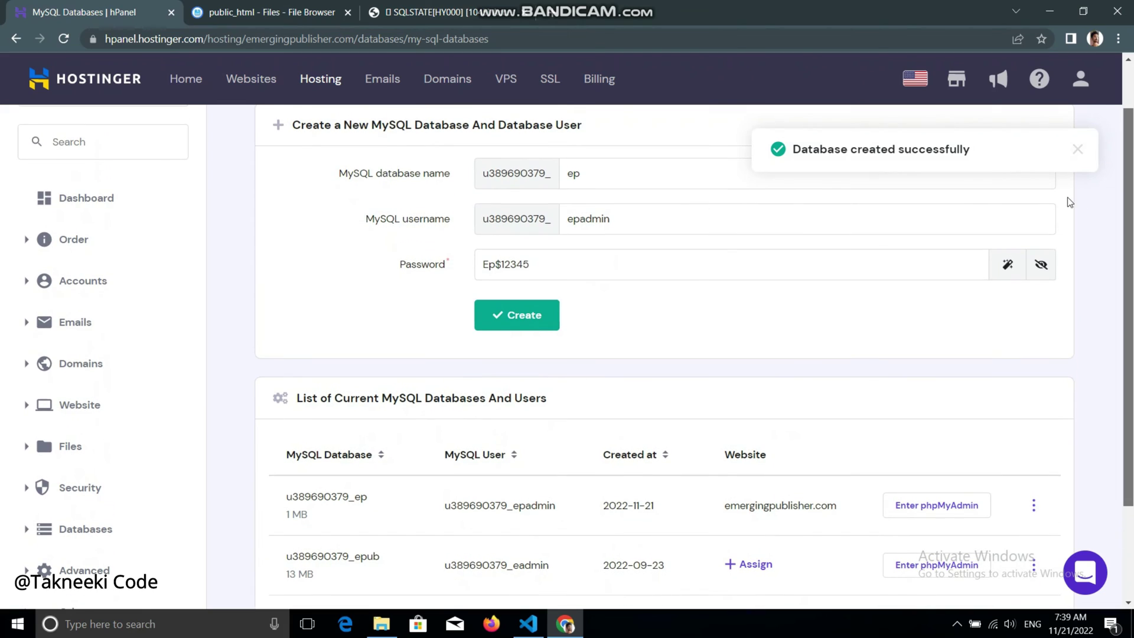
left_click_drag(483, 170, 472, 266)
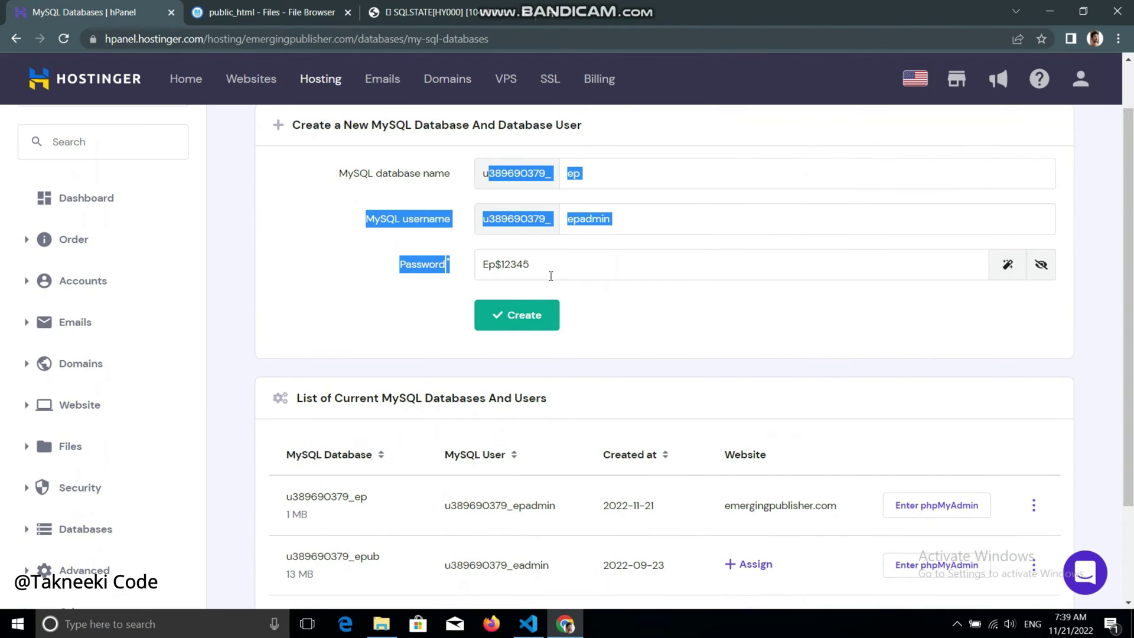
left_click(572, 265)
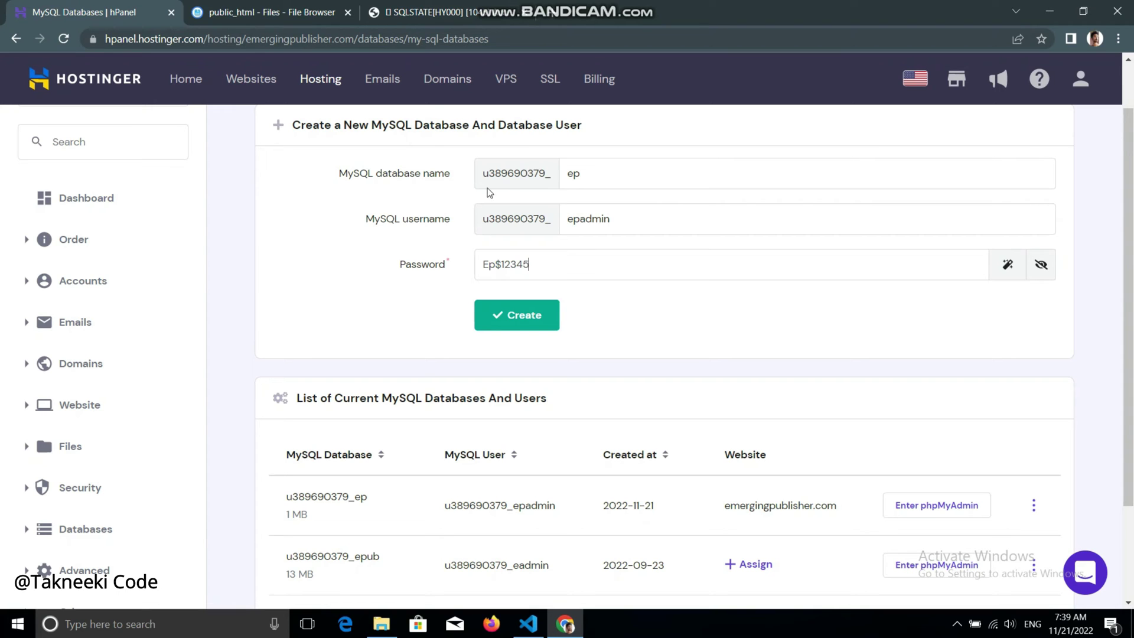
scroll(723, 414, "down", 3)
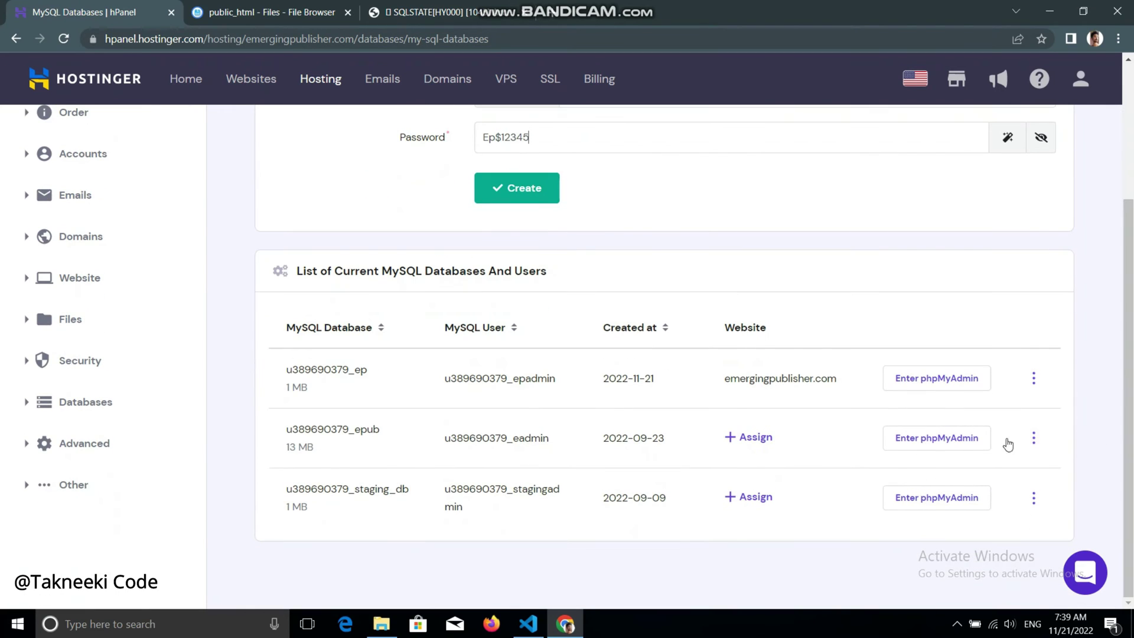
double_click(350, 430)
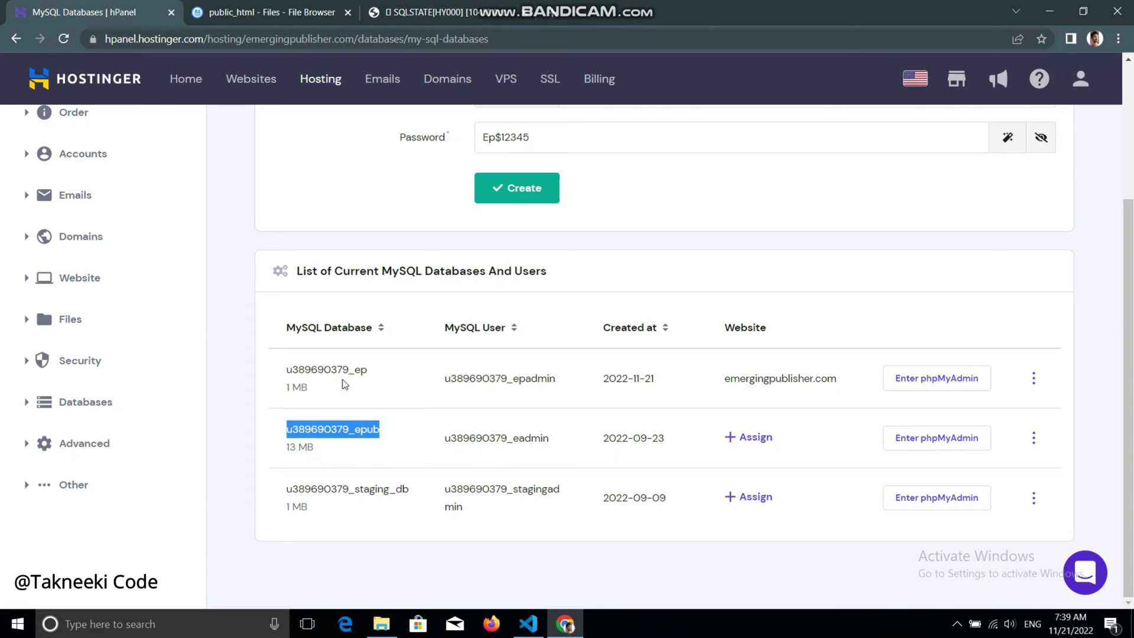
double_click(343, 373)
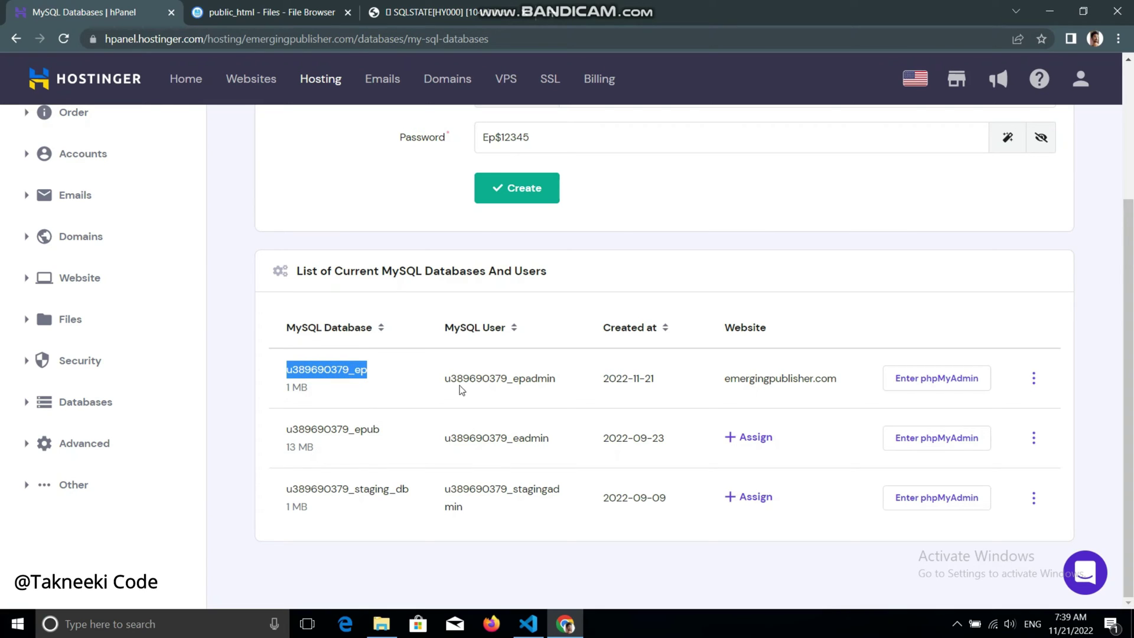
left_click(895, 377)
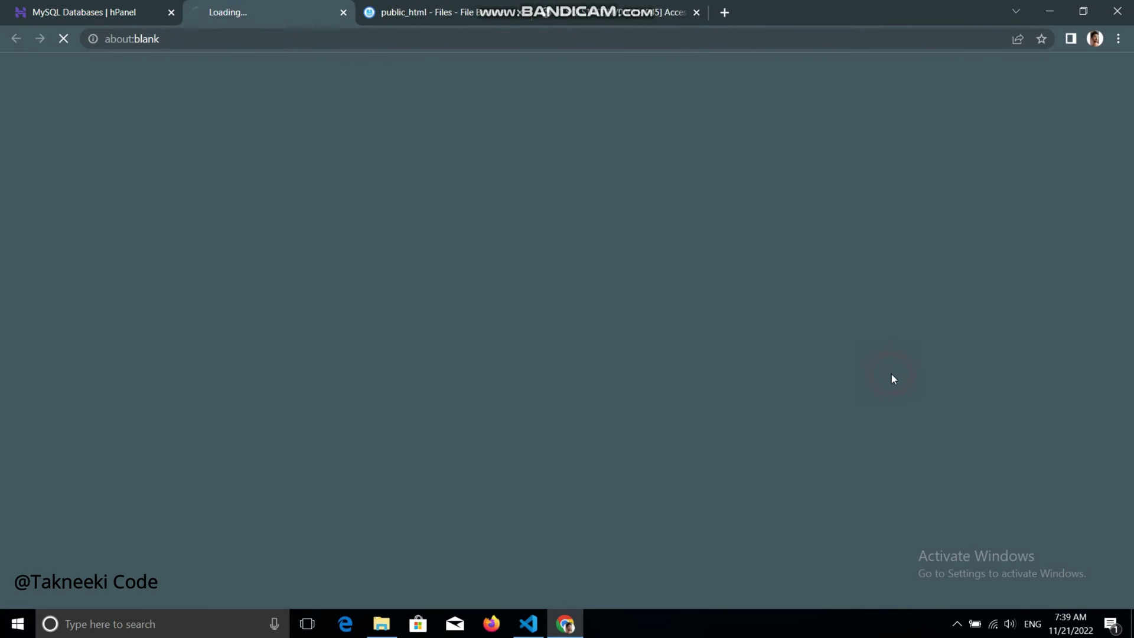
- Switch to the loading phpMyAdmin tab and minimize the code editor out of the way
left_click(176, 23)
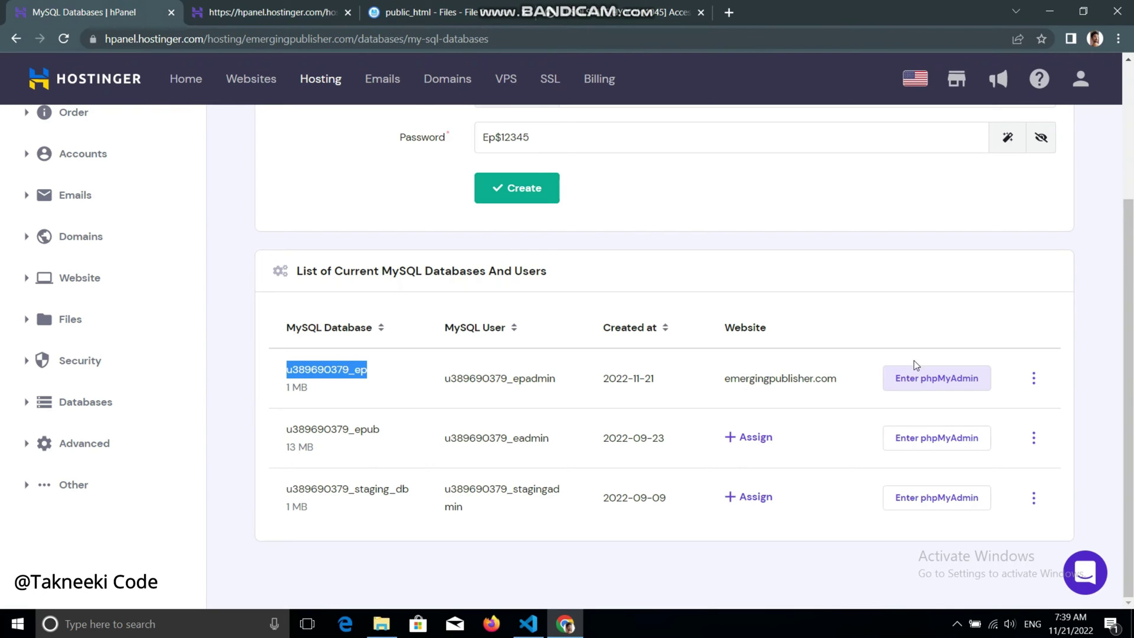
left_click(272, 12)
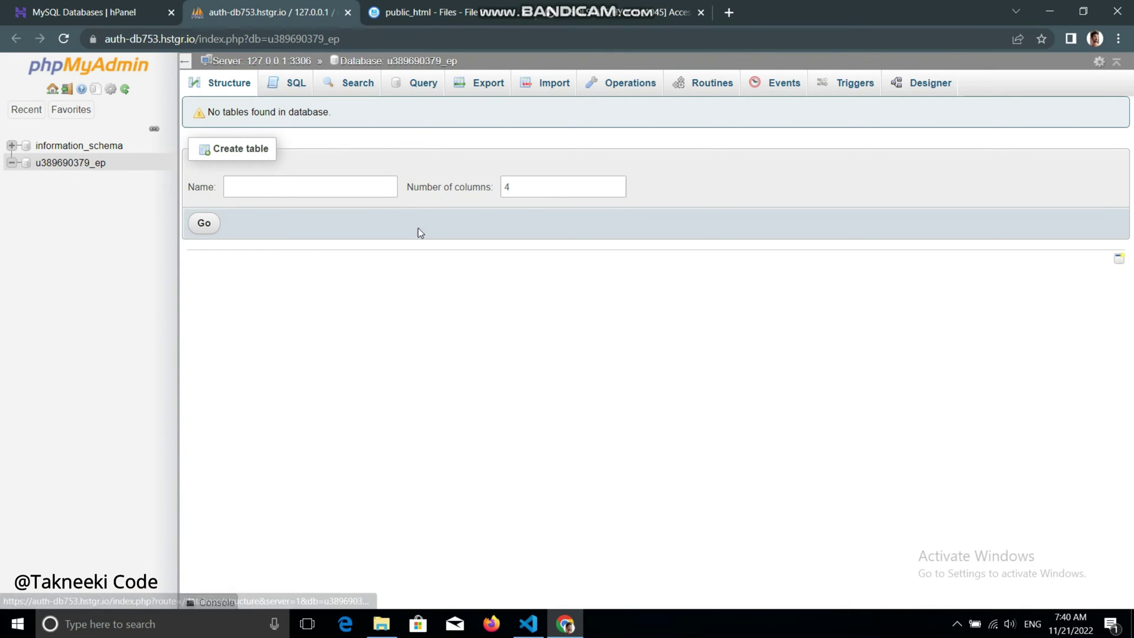
left_click(528, 623)
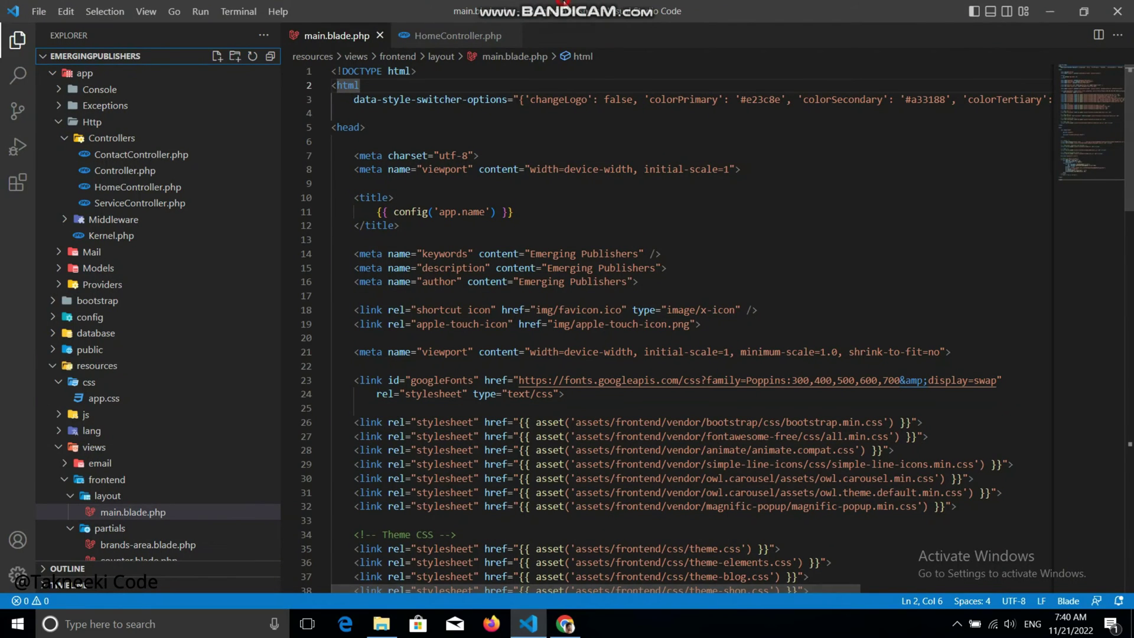
key("super+Down")
left_click(69, 171)
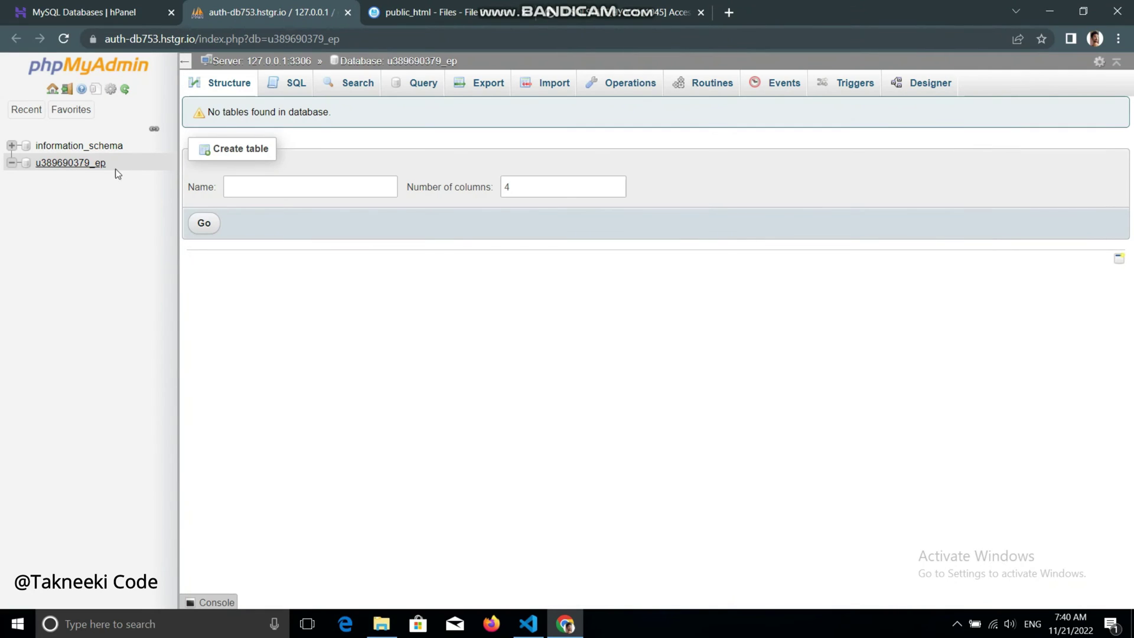
- Launch XAMPP Control Panel, start Apache and MySQL, and return to the browser
left_click(18, 624)
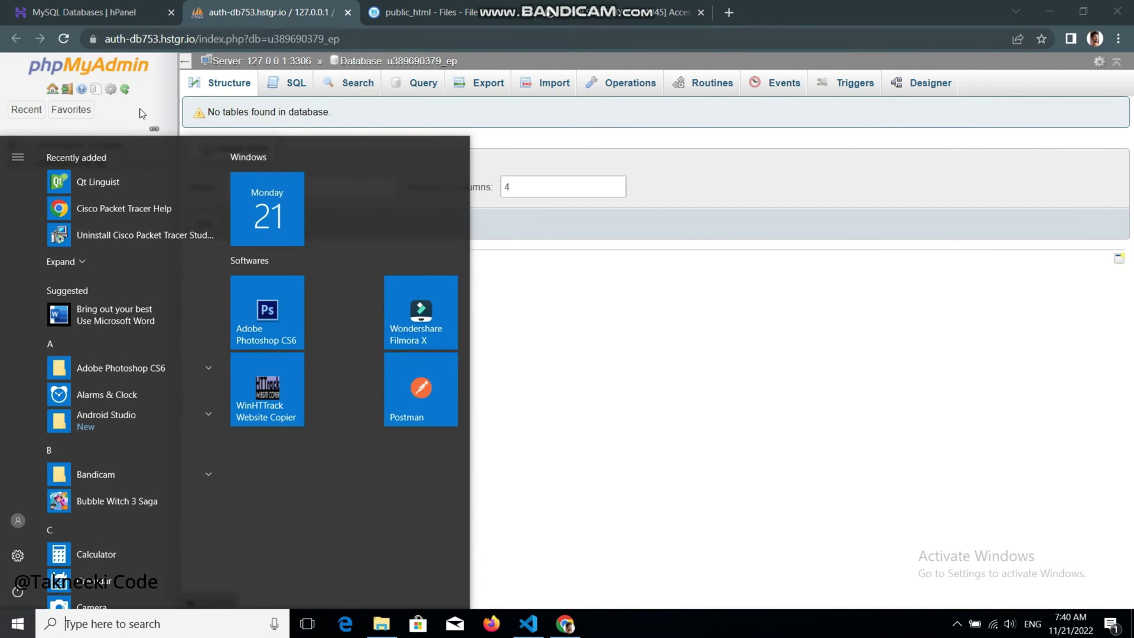
type("xa")
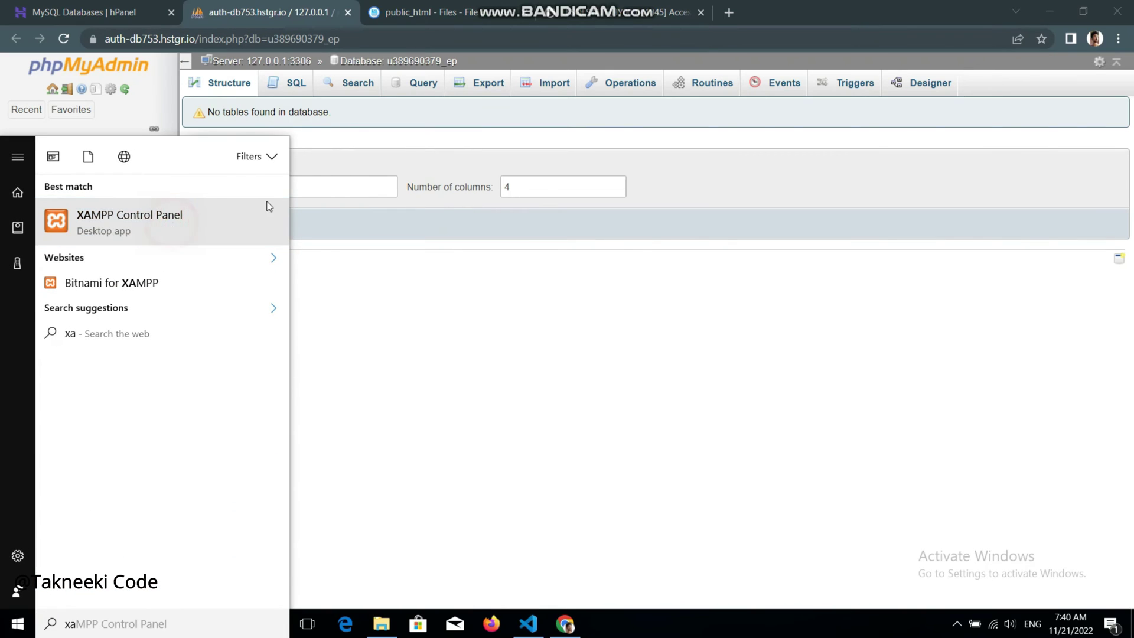
left_click(269, 204)
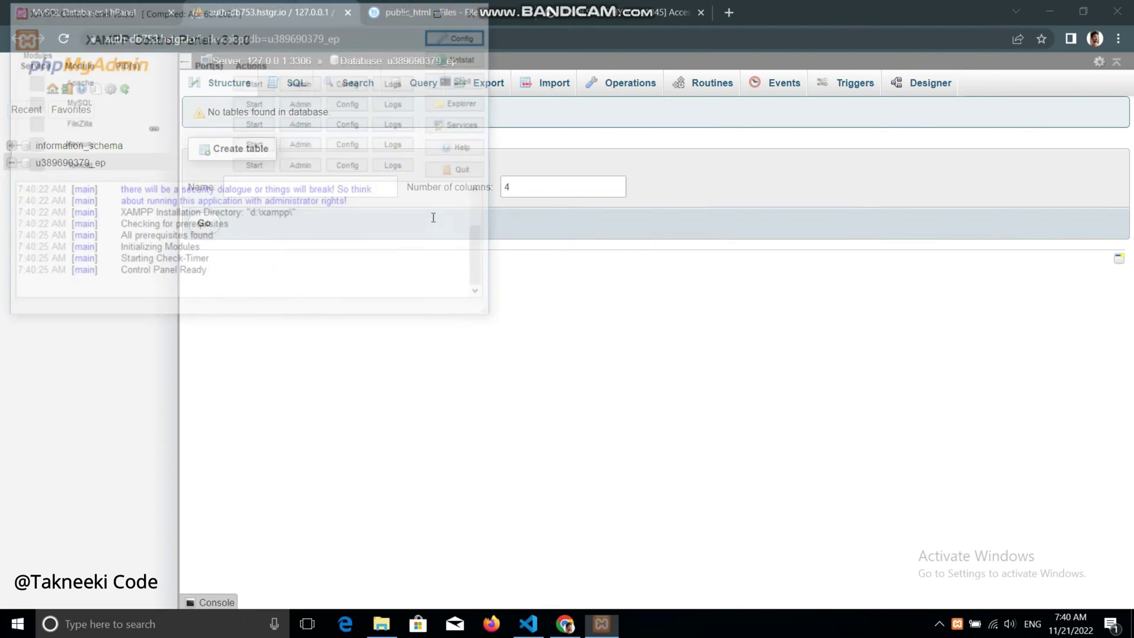
left_click(274, 84)
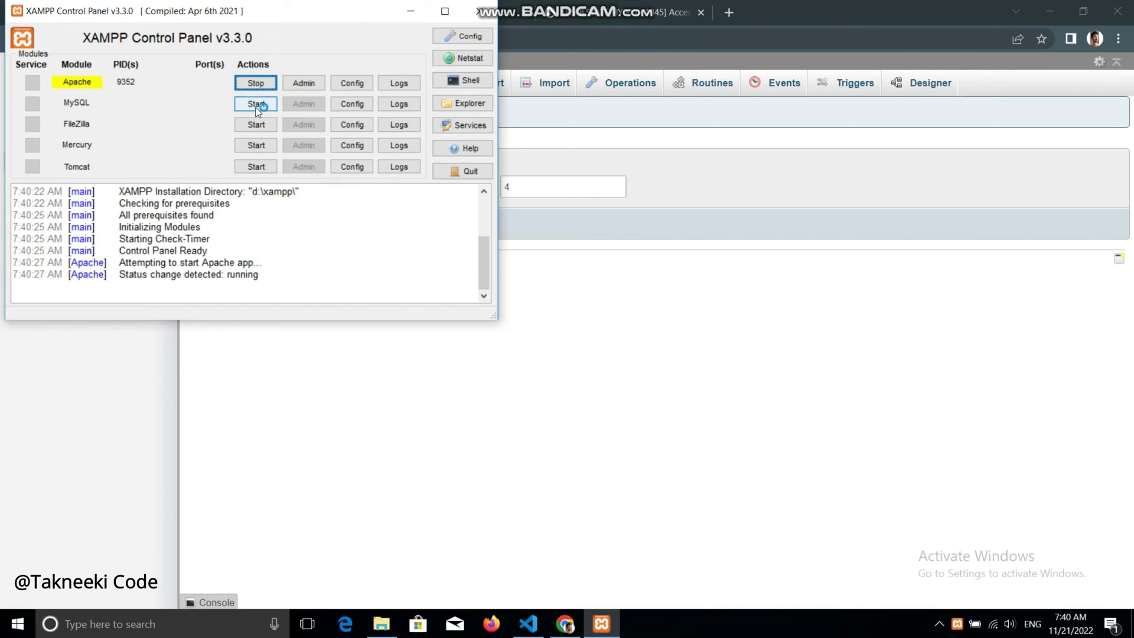
left_click(260, 103)
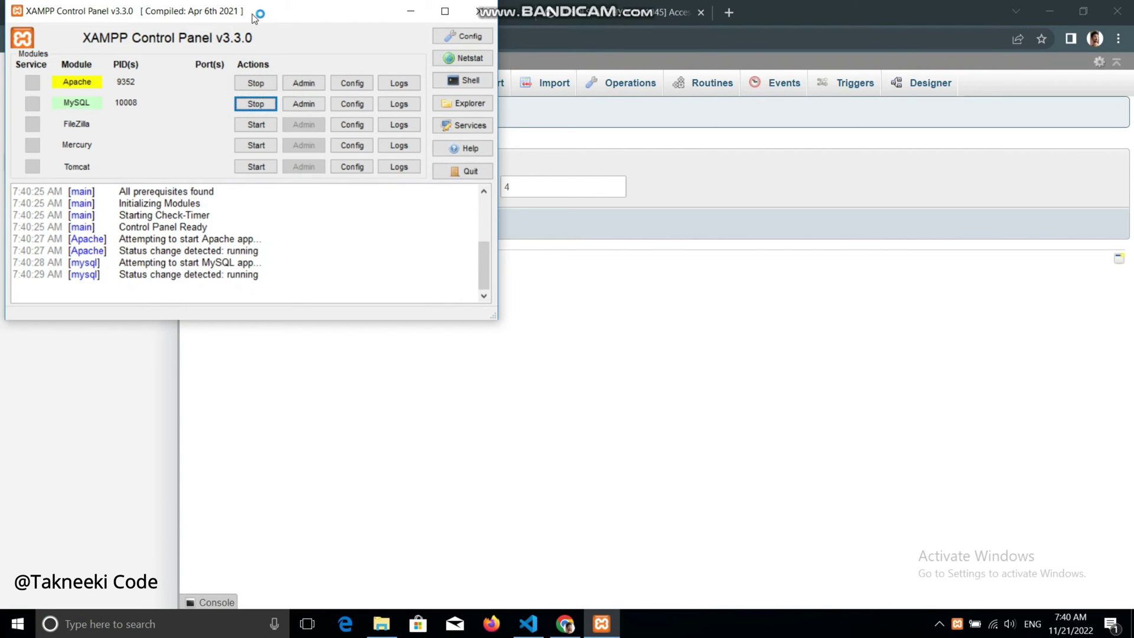
left_click_drag(254, 16, 434, 165)
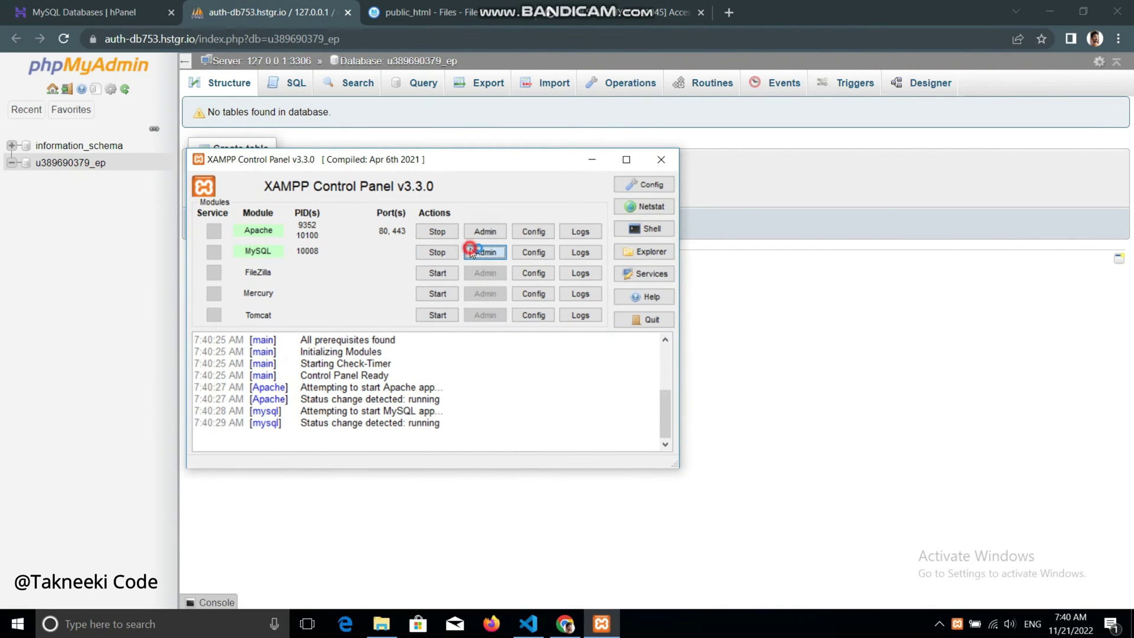
key("alt+Tab")
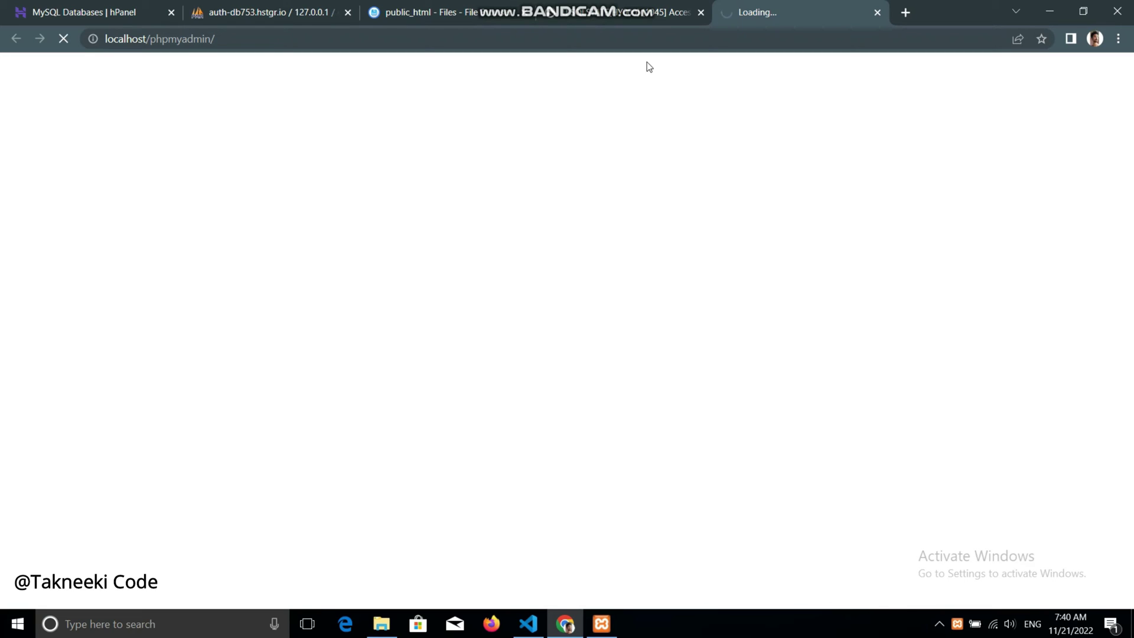
- Export the local epdb database with custom options as epdb.sql into Downloads
left_click(640, 40)
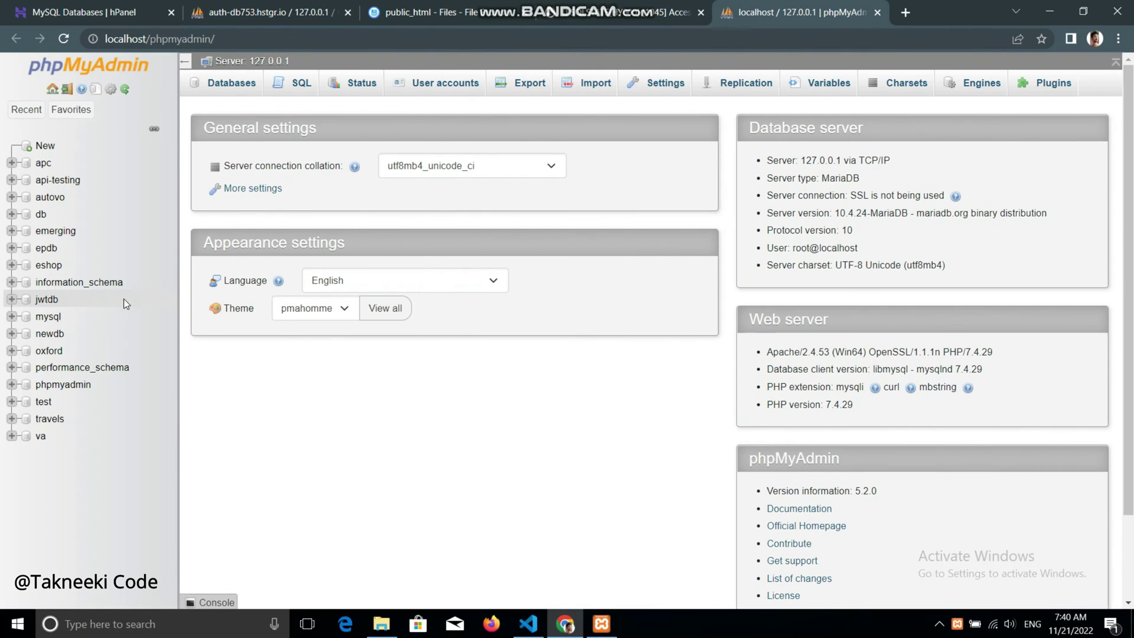
left_click(51, 254)
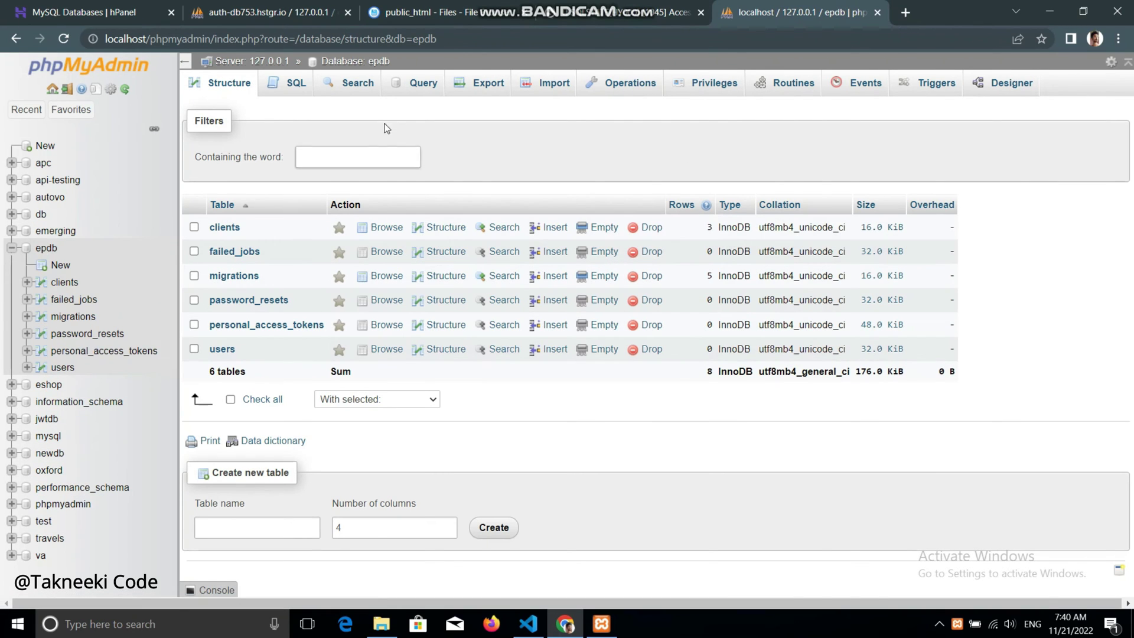
left_click(485, 88)
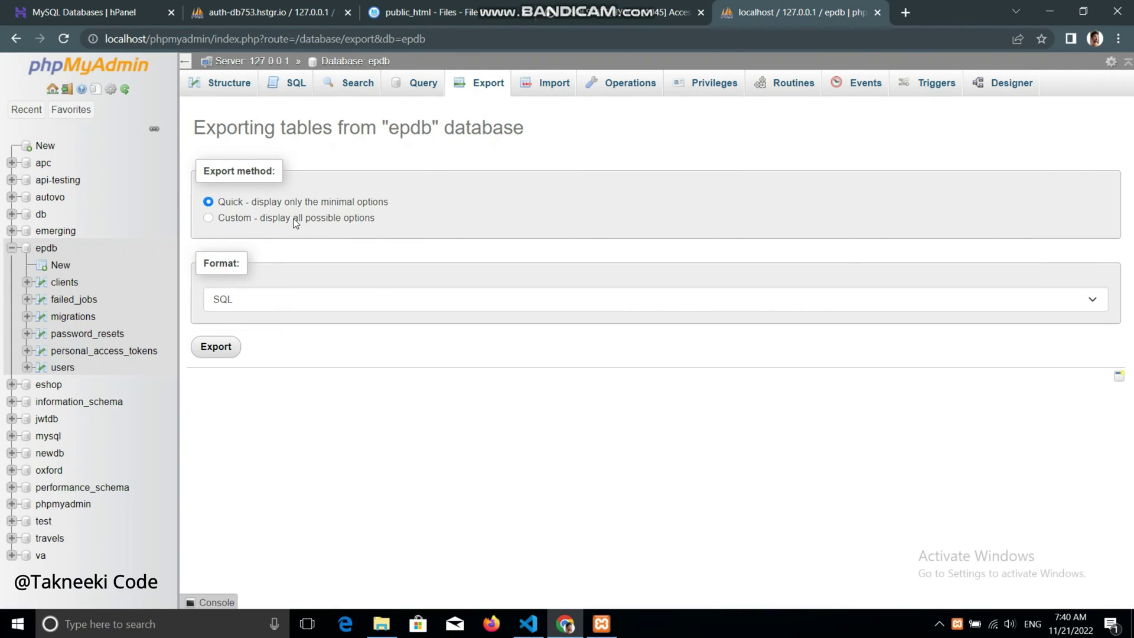
left_click(294, 220)
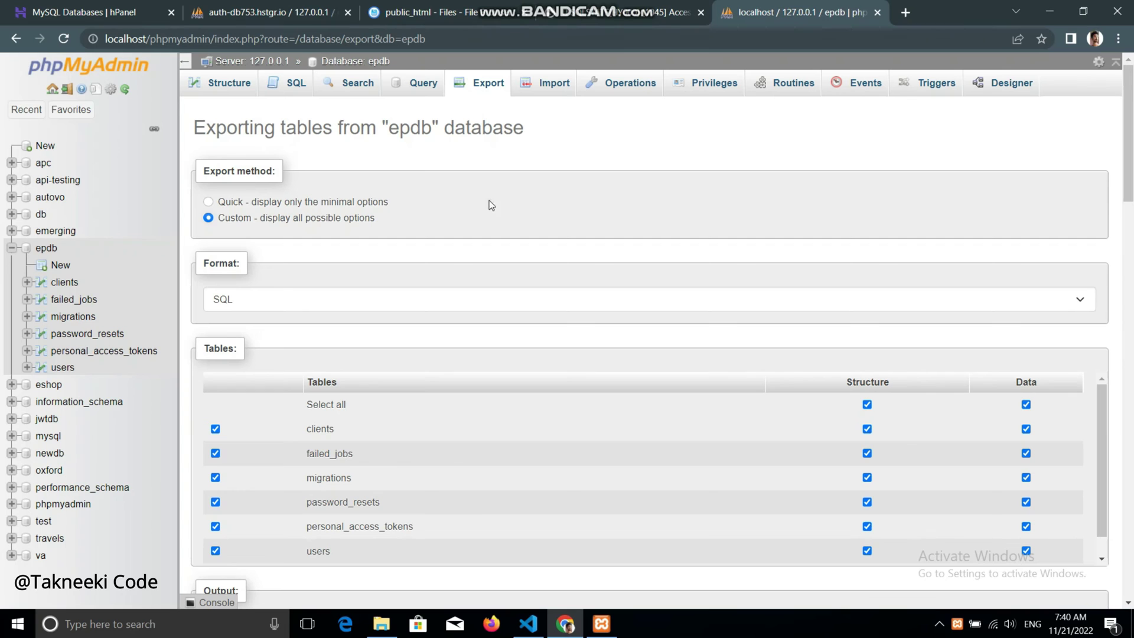
left_click_drag(1129, 203, 1129, 603)
left_click(211, 557)
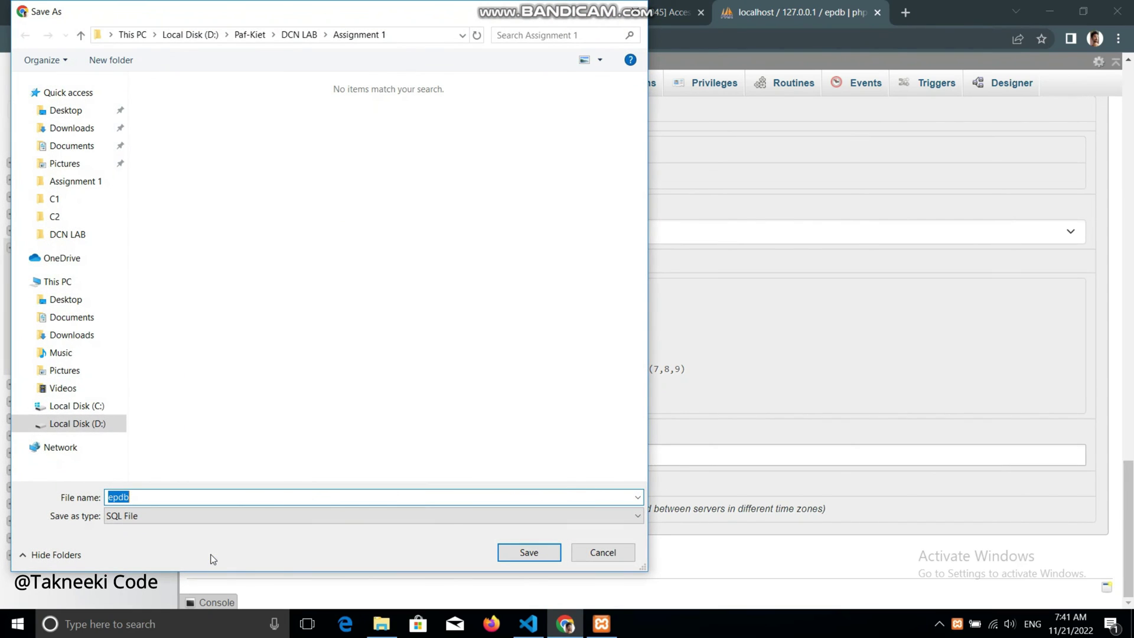
left_click(83, 128)
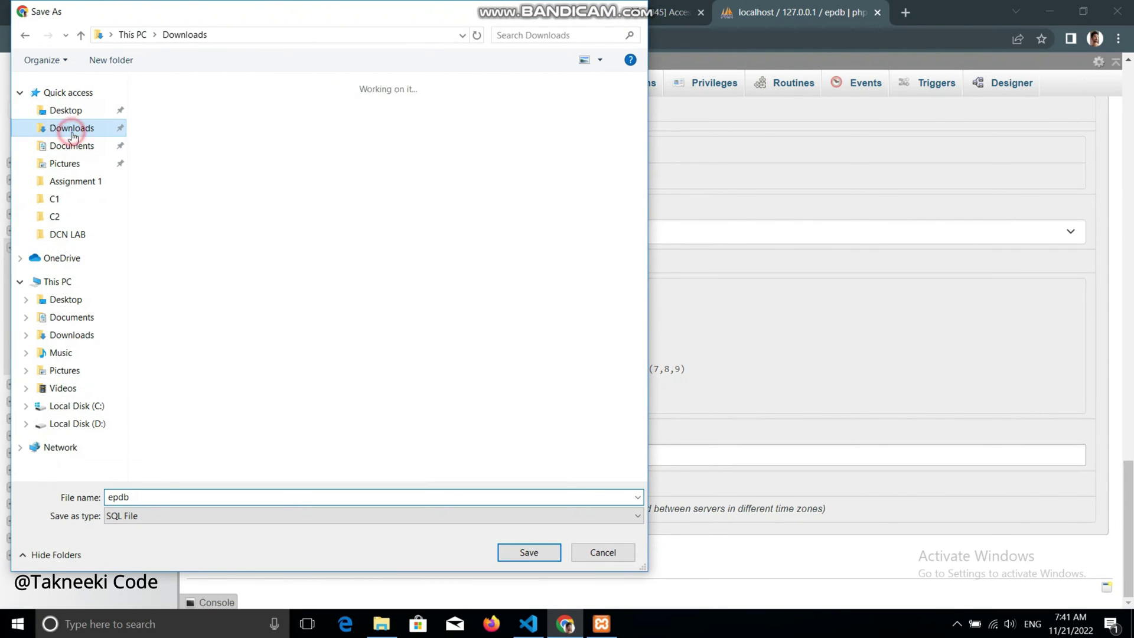
left_click(520, 552)
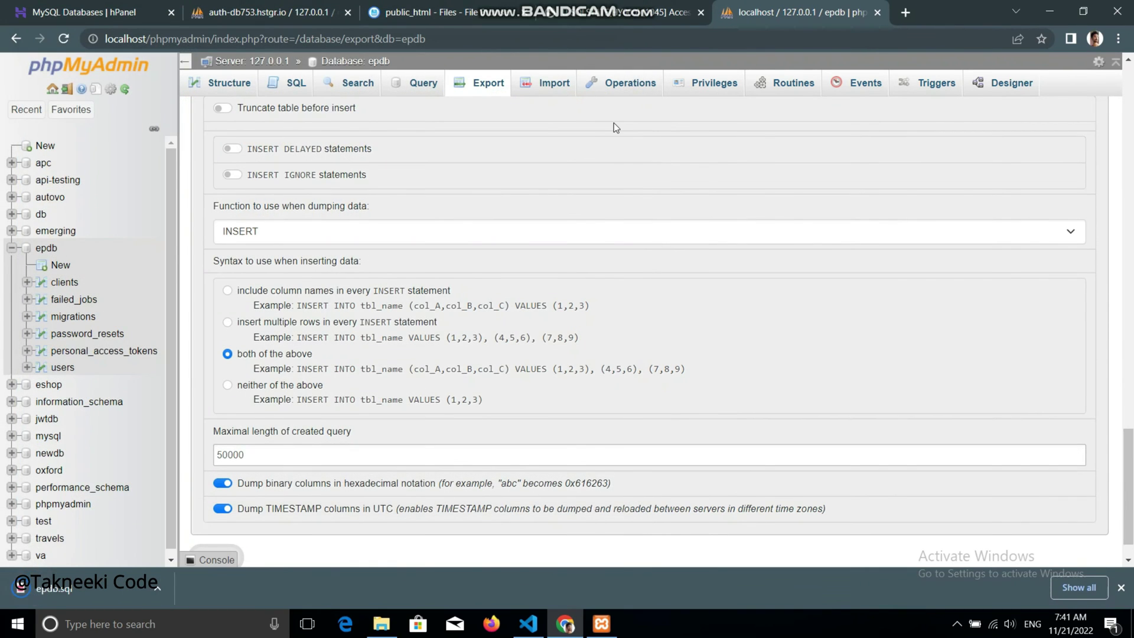
left_click(253, 7)
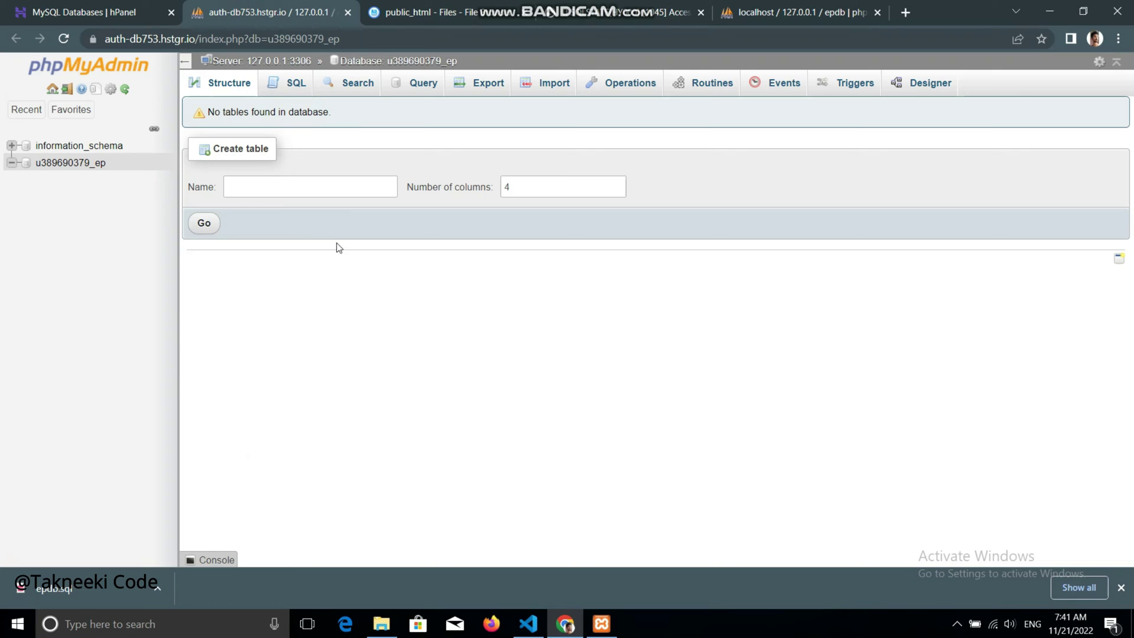
left_click(532, 85)
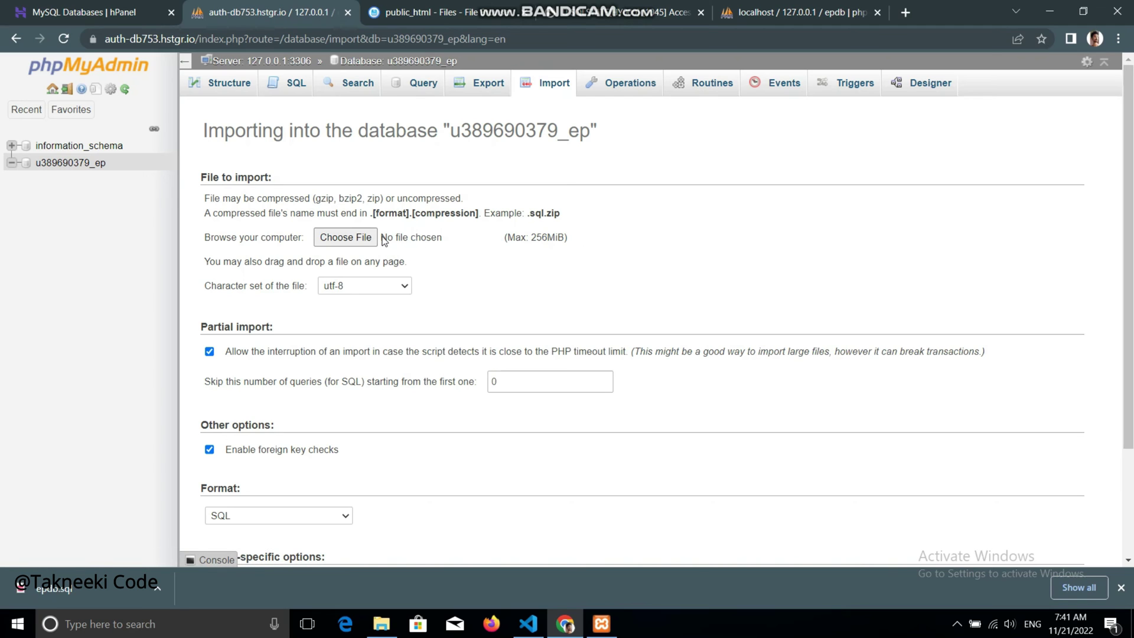
left_click(348, 239)
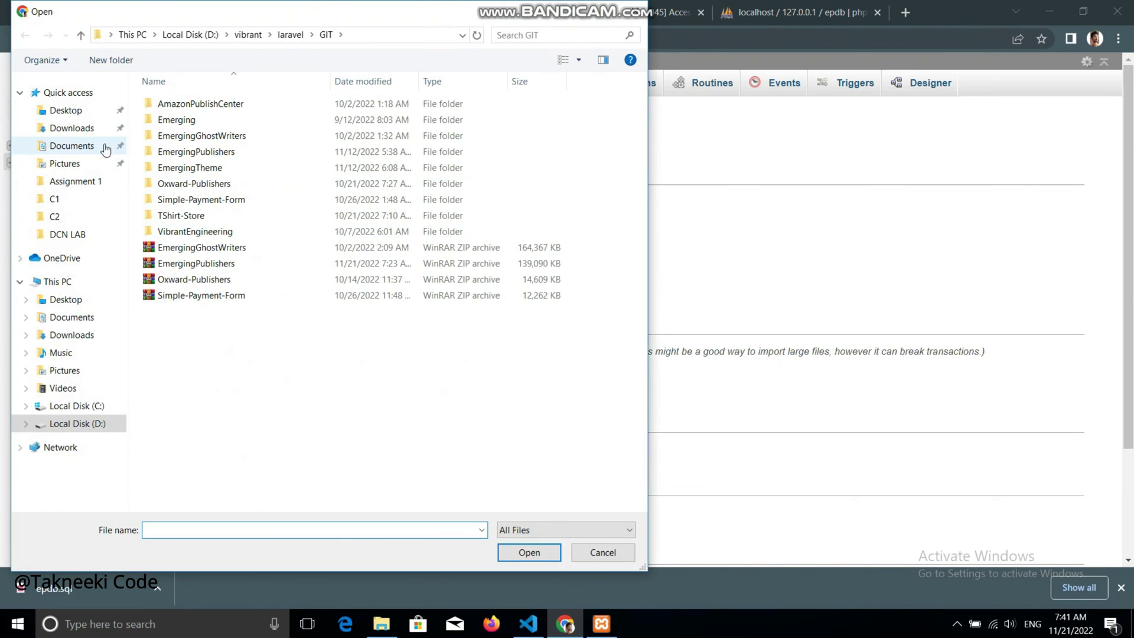
left_click(83, 131)
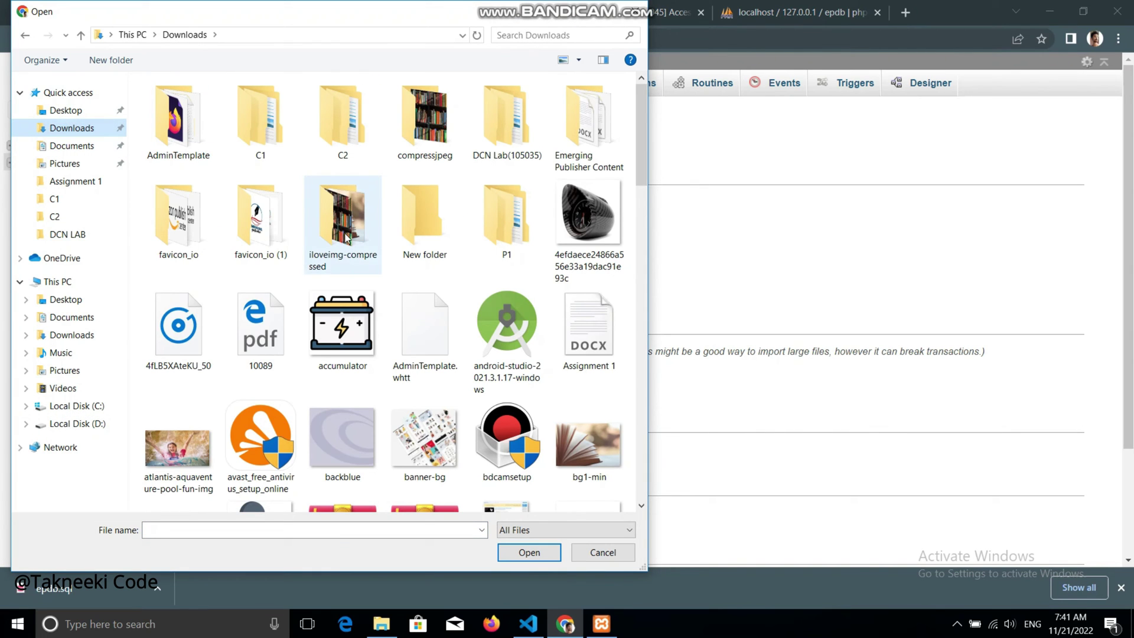
scroll(347, 239, "down", 5)
left_click(431, 130)
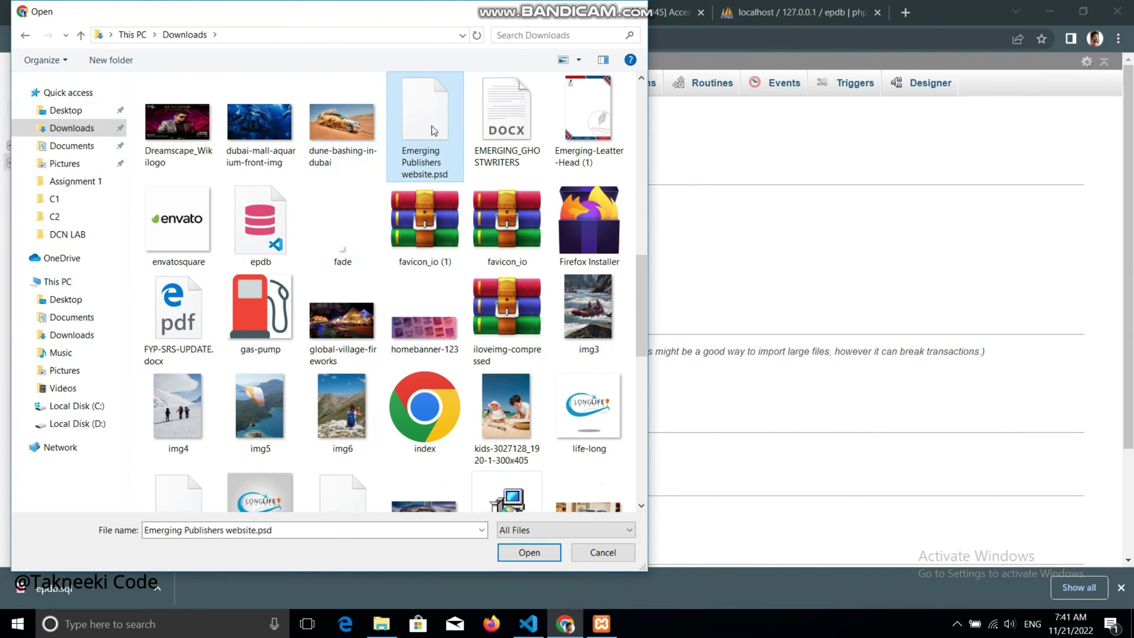
double_click(259, 221)
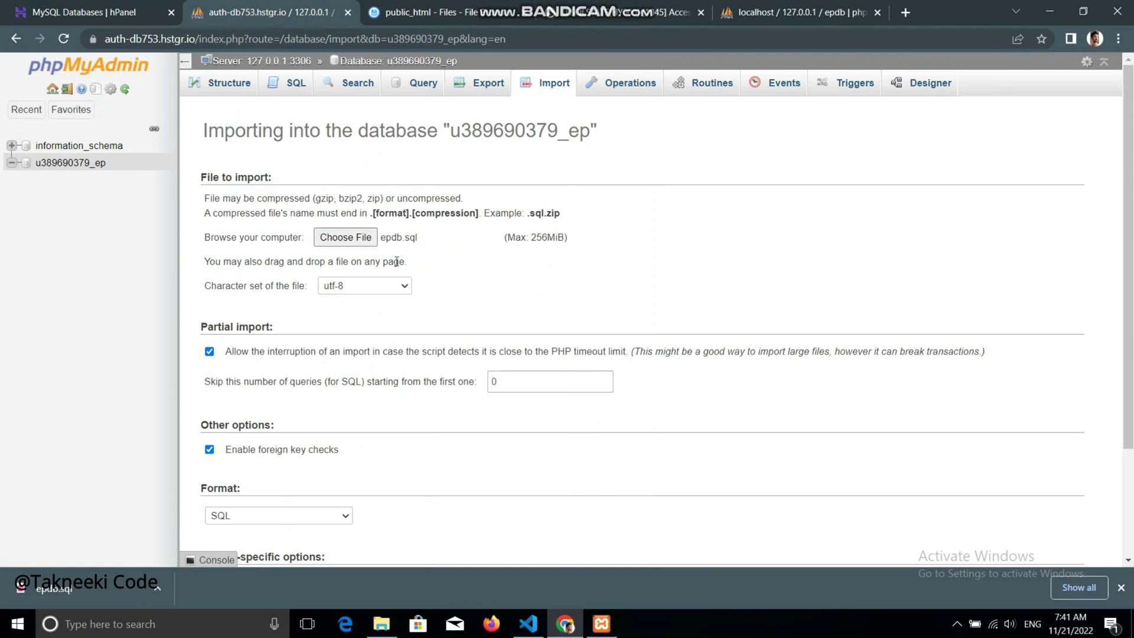
scroll(880, 517, "down", 3)
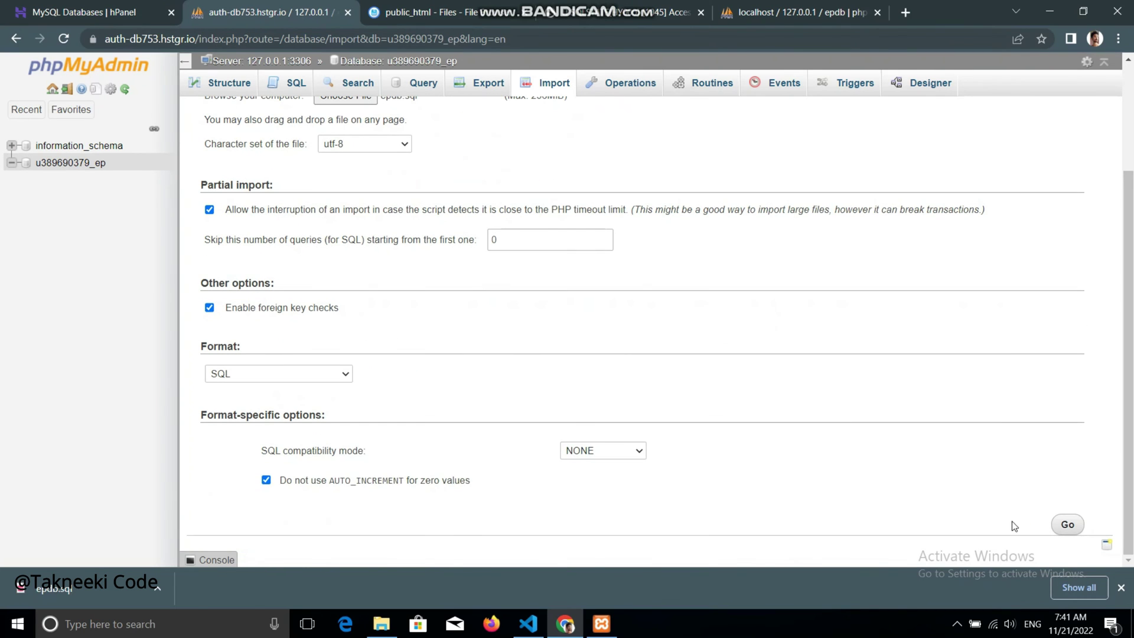
left_click(1058, 529)
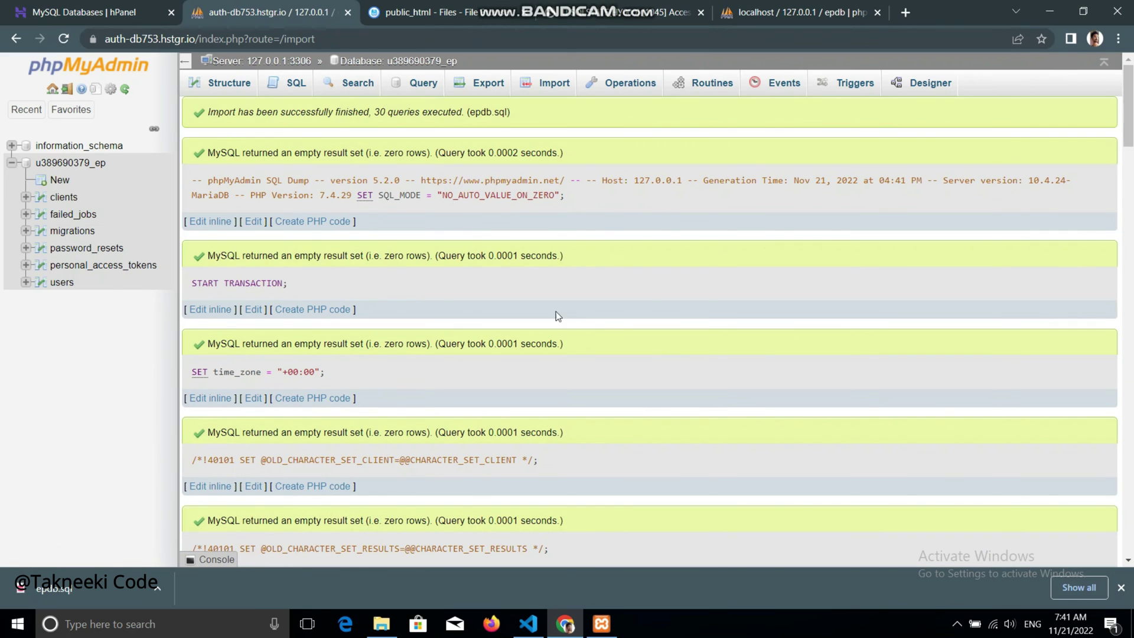
- Check the six imported tables in the Structure view, then go to public_html
left_click(55, 164)
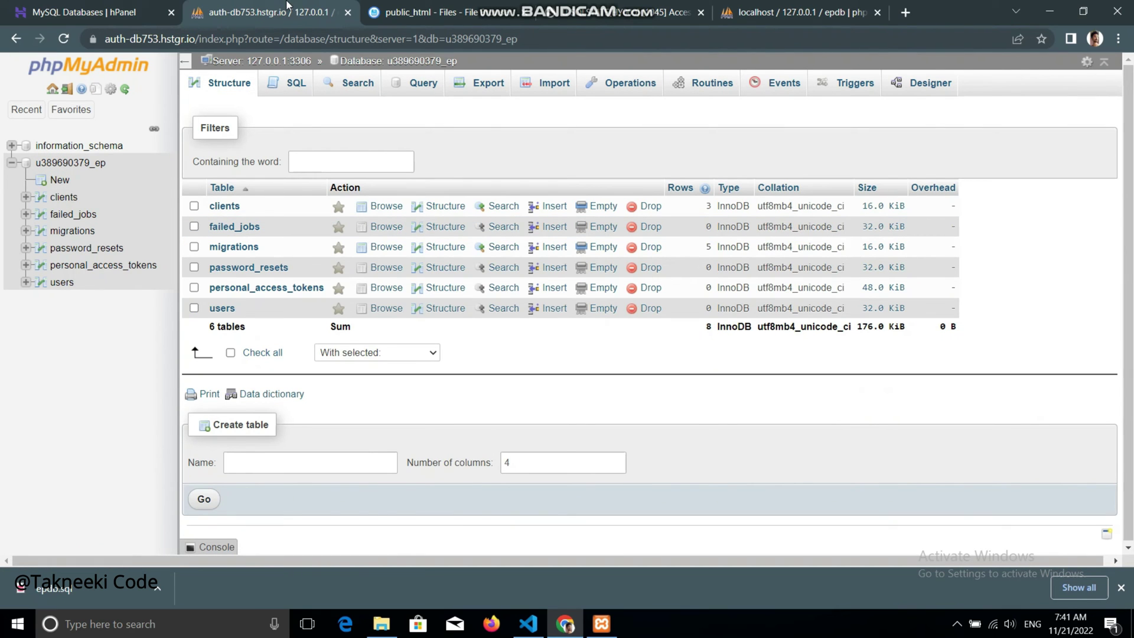
left_click(524, 7)
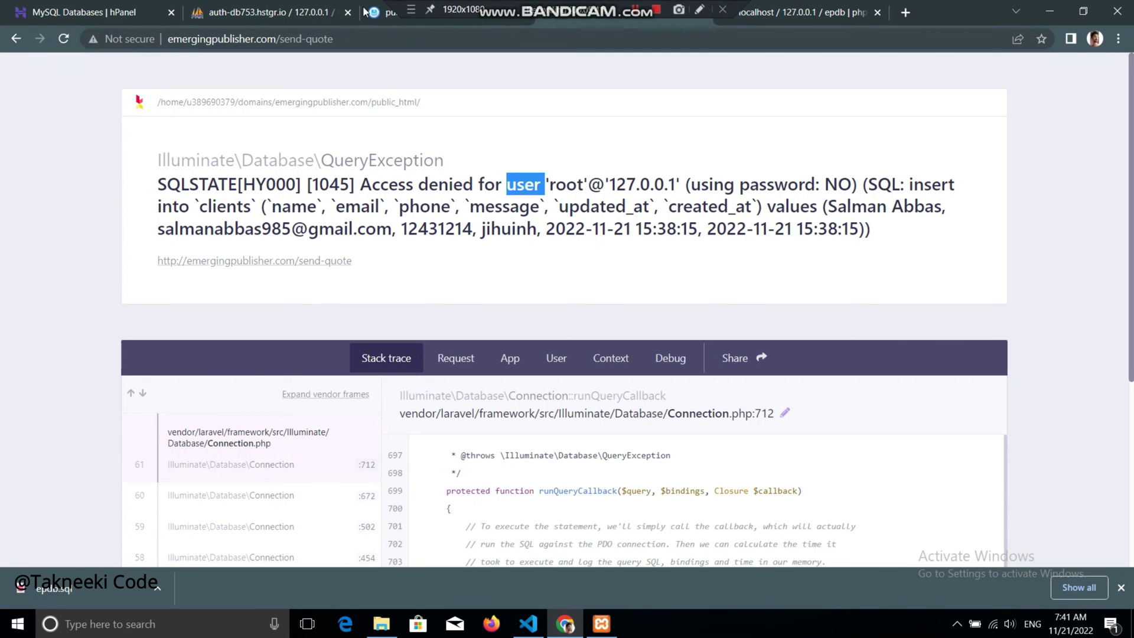
left_click(271, 12)
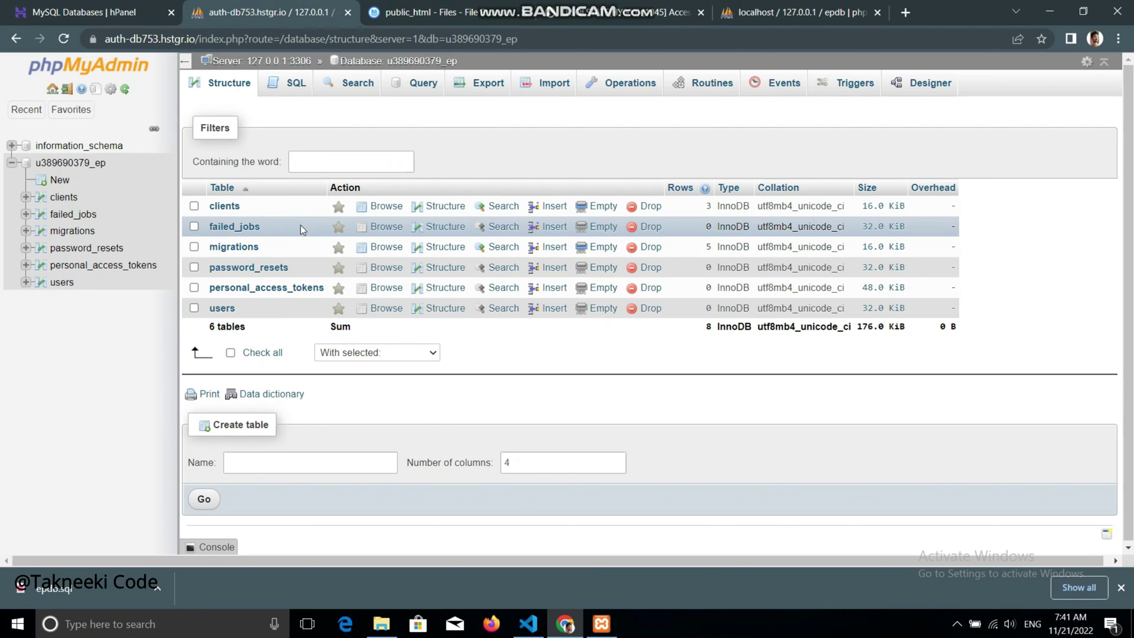
left_click(392, 7)
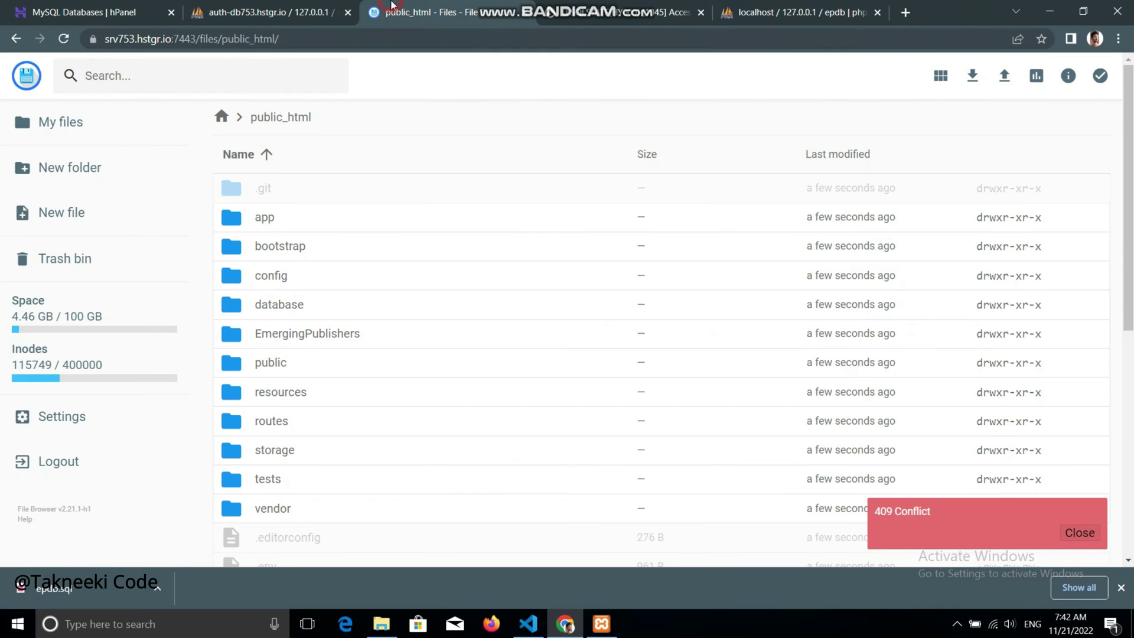
- Open public_html's .env in the editor and select the old DB_DATABASE value epdb
left_click(688, 7)
left_click_drag(1117, 145, 1132, 346)
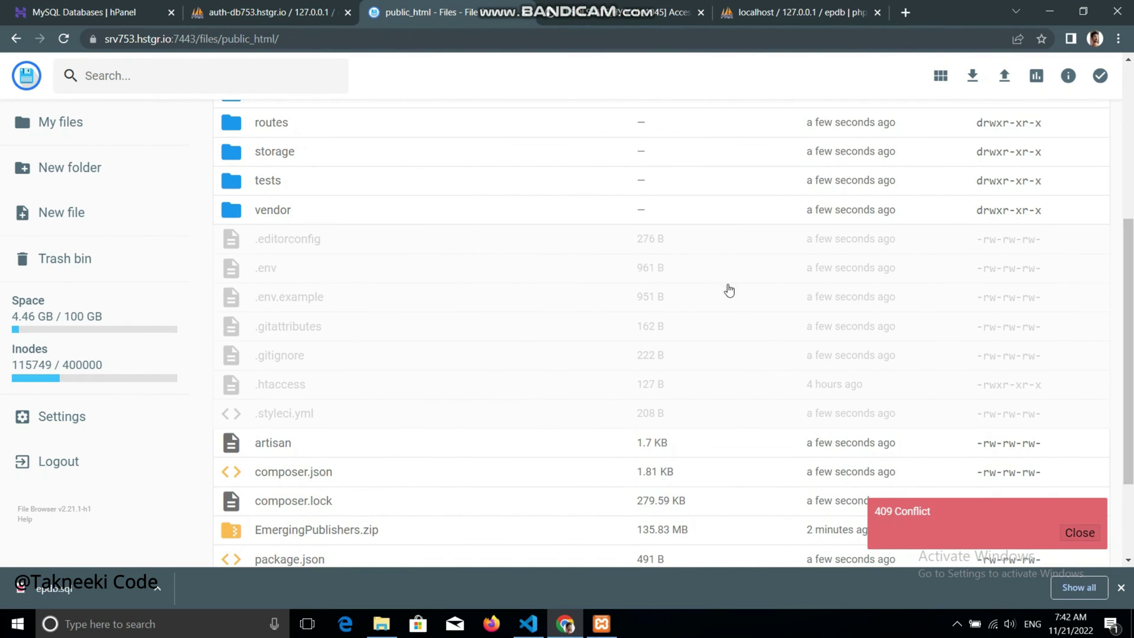
double_click(397, 278)
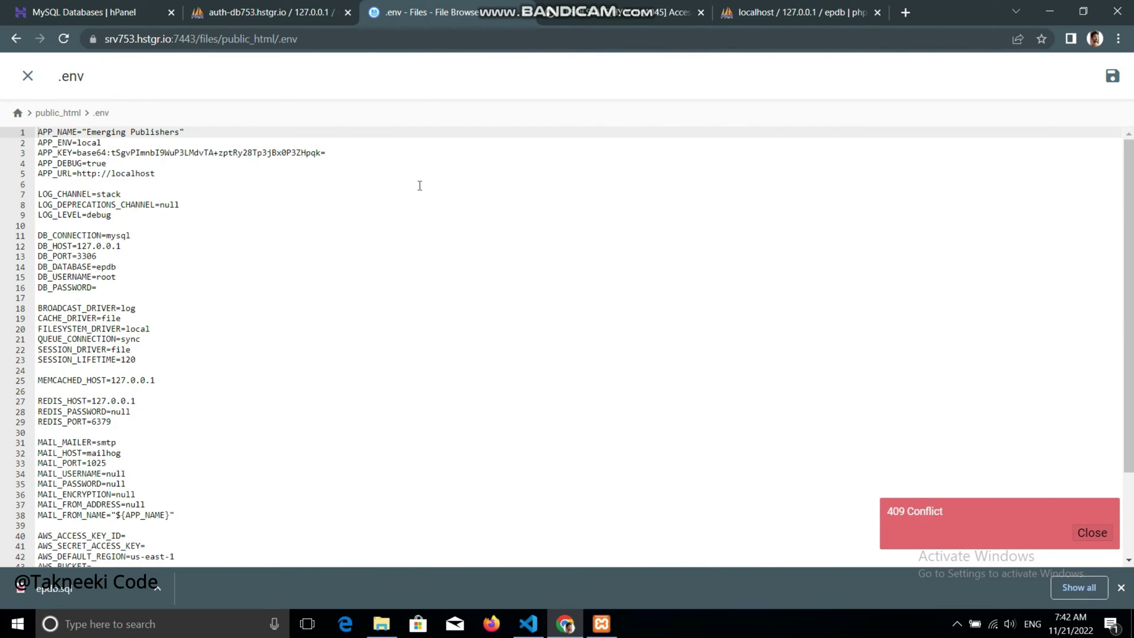
left_click_drag(97, 288, 53, 225)
left_click(108, 262)
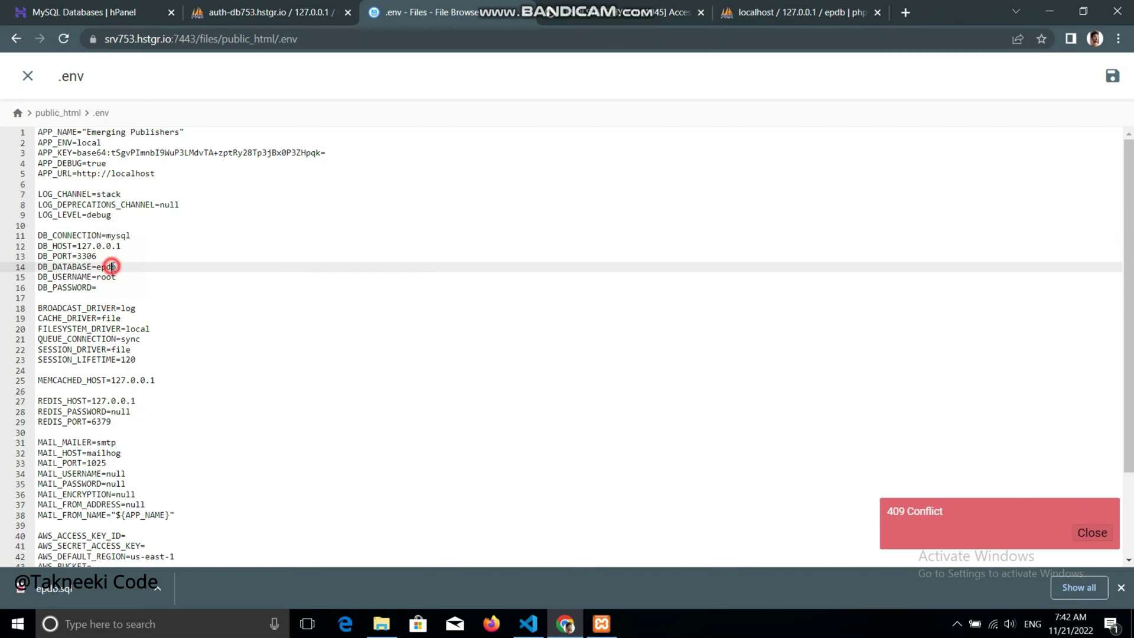
double_click(110, 266)
left_click(82, 7)
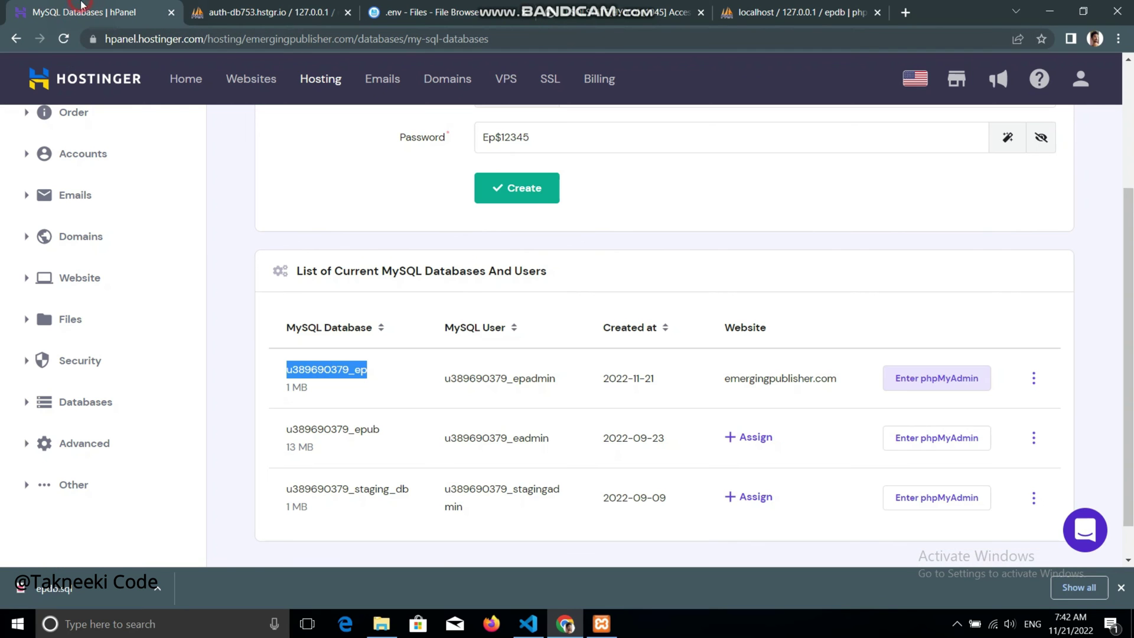
left_click_drag(1127, 354, 1128, 230)
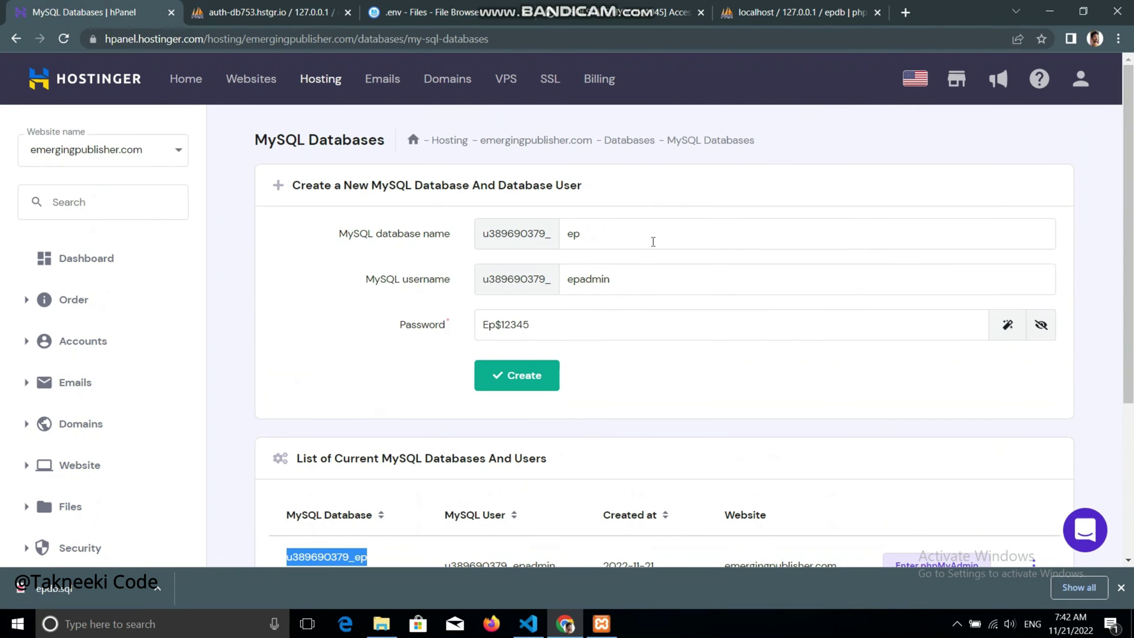
double_click(517, 233)
key("ctrl+c")
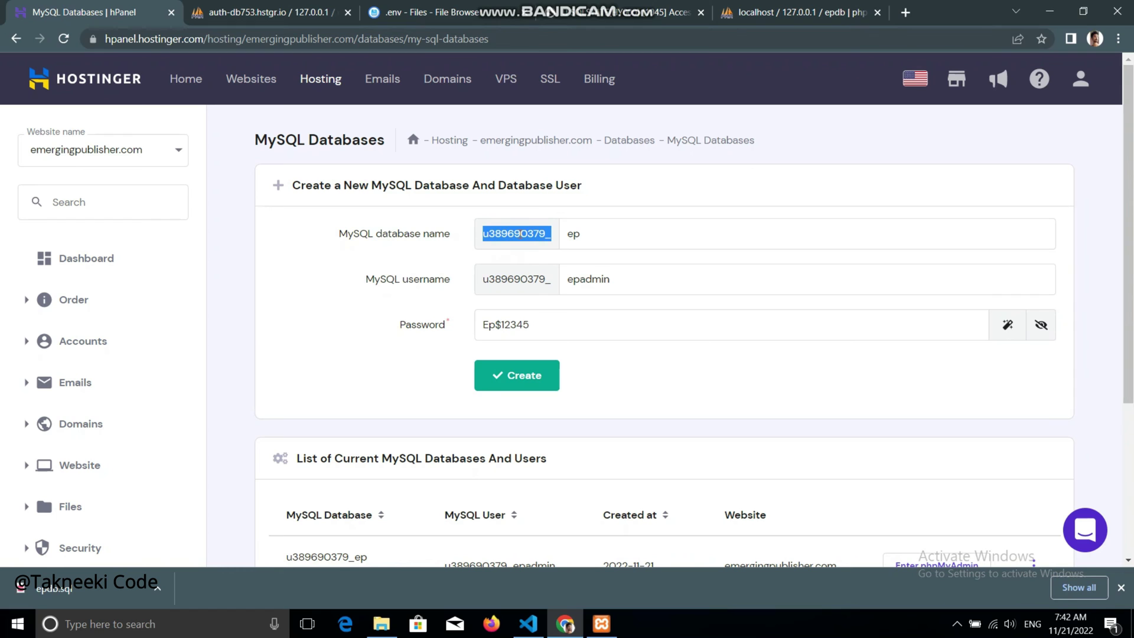
key("ctrl+Tab")
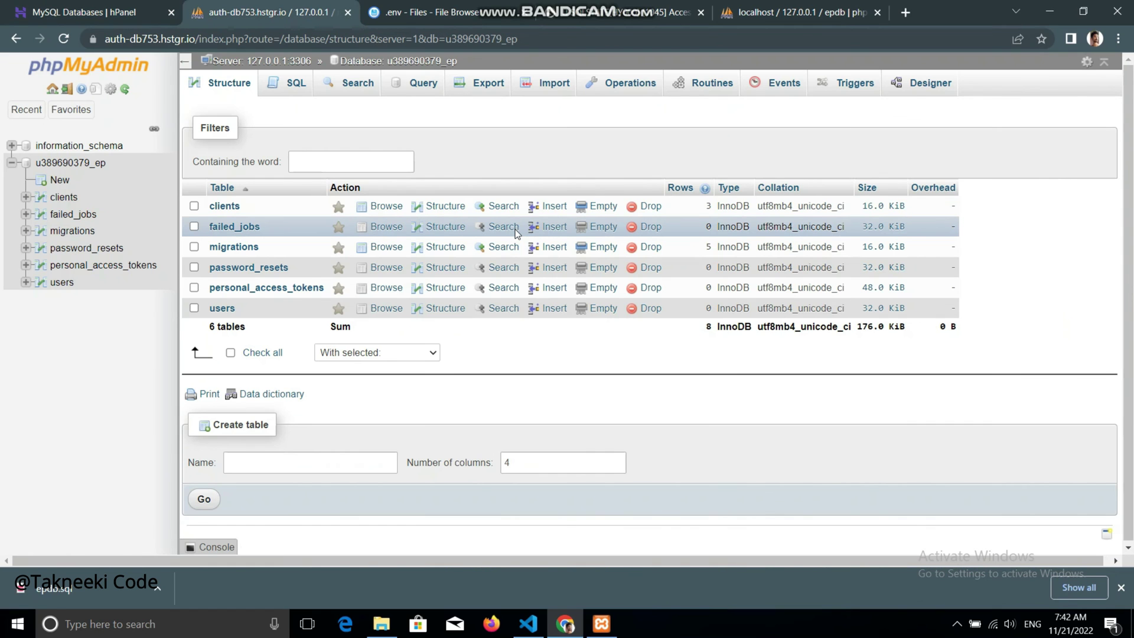
key("ctrl+Tab")
key("BackSpace")
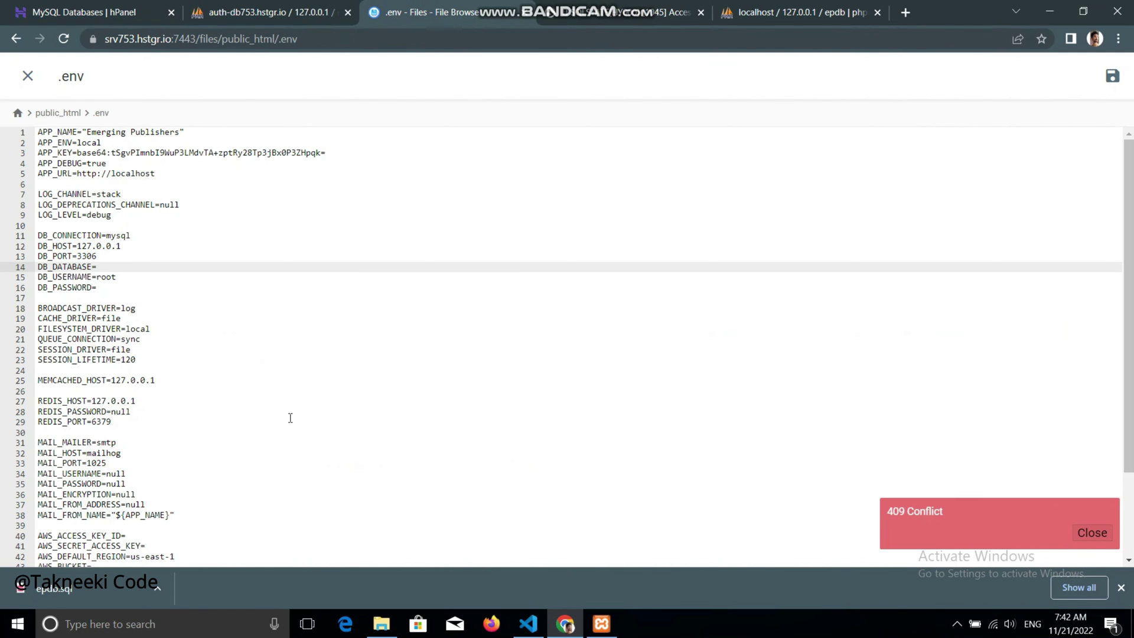
key("ctrl+v")
left_click(38, 9)
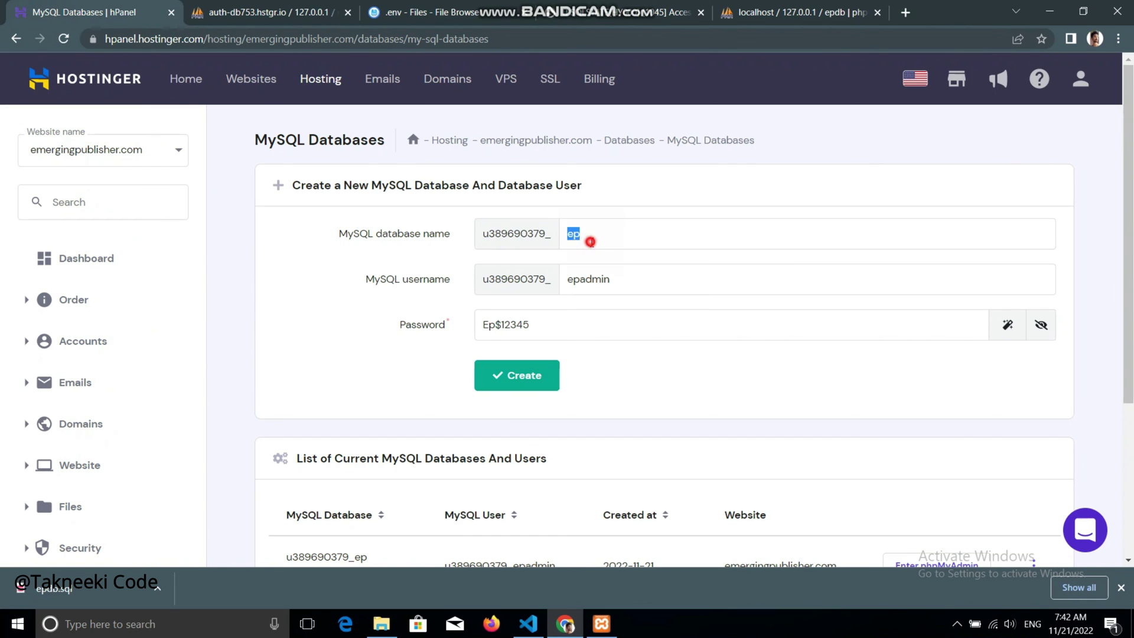
left_click(266, 12)
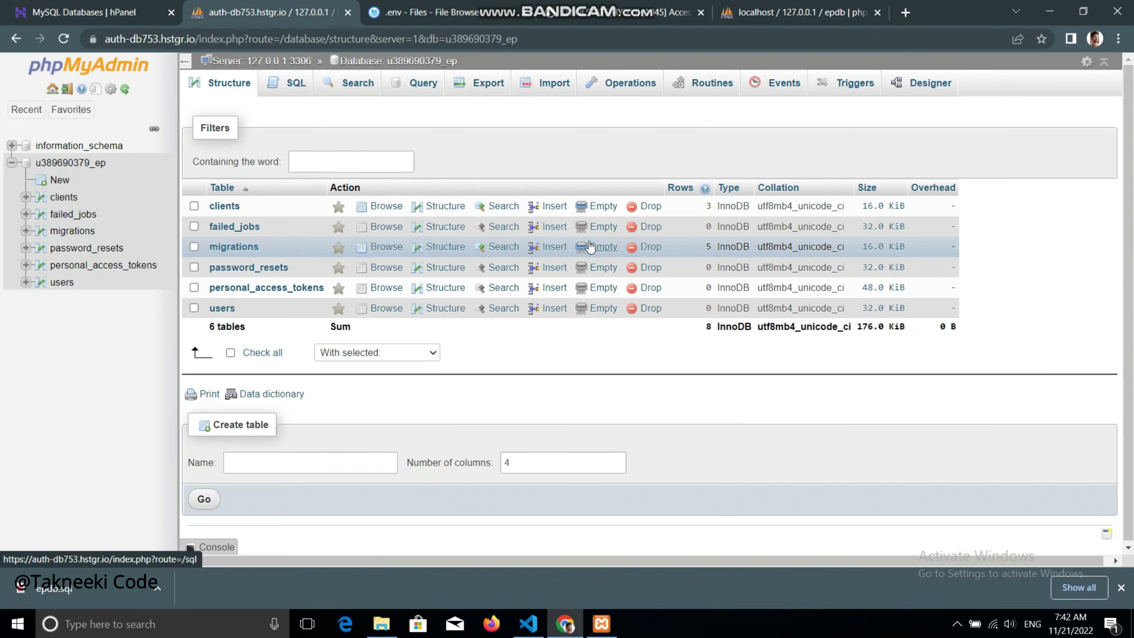
left_click_drag(422, 12, 269, 12)
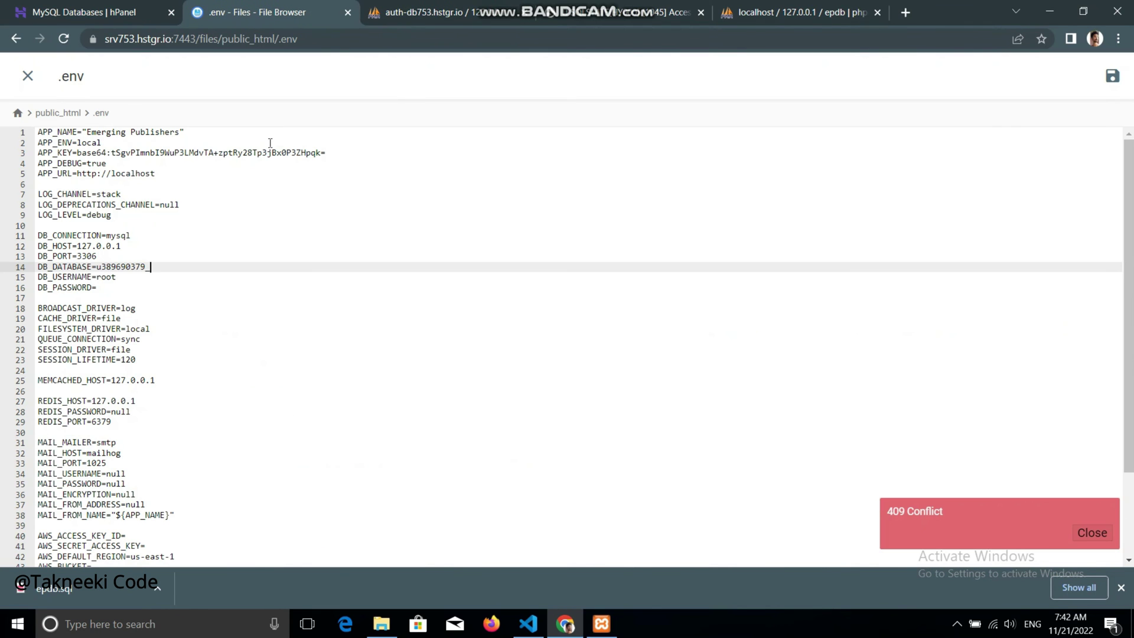
left_click(77, 12)
- Change DB_USERNAME from root to the prefixed epadmin user
double_click(527, 284)
key("ctrl+c")
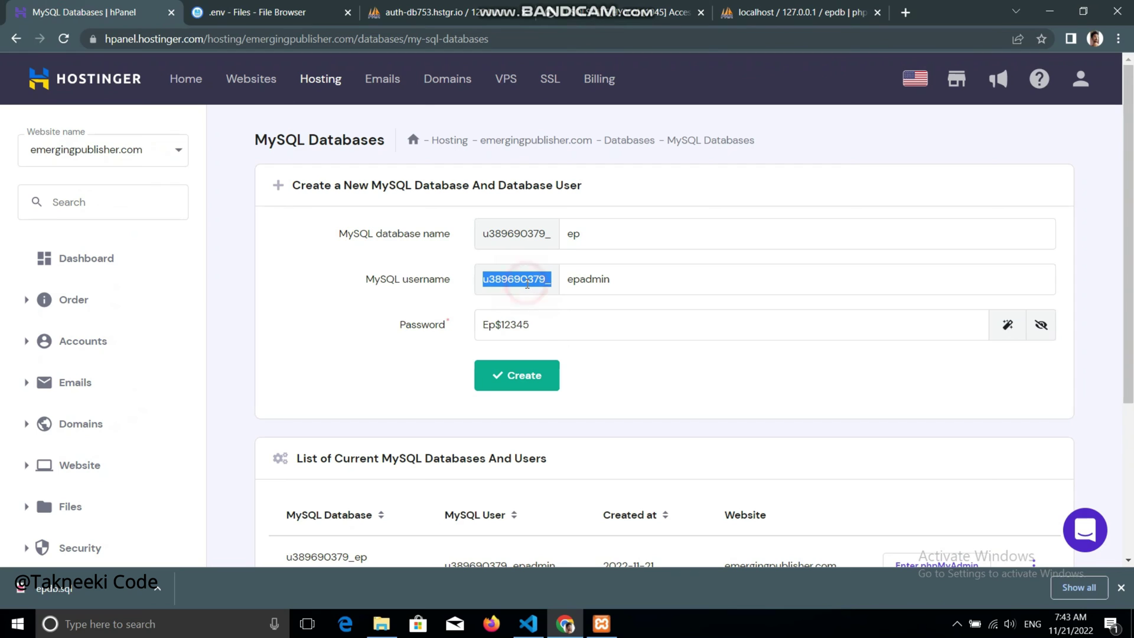
key("ctrl+Tab")
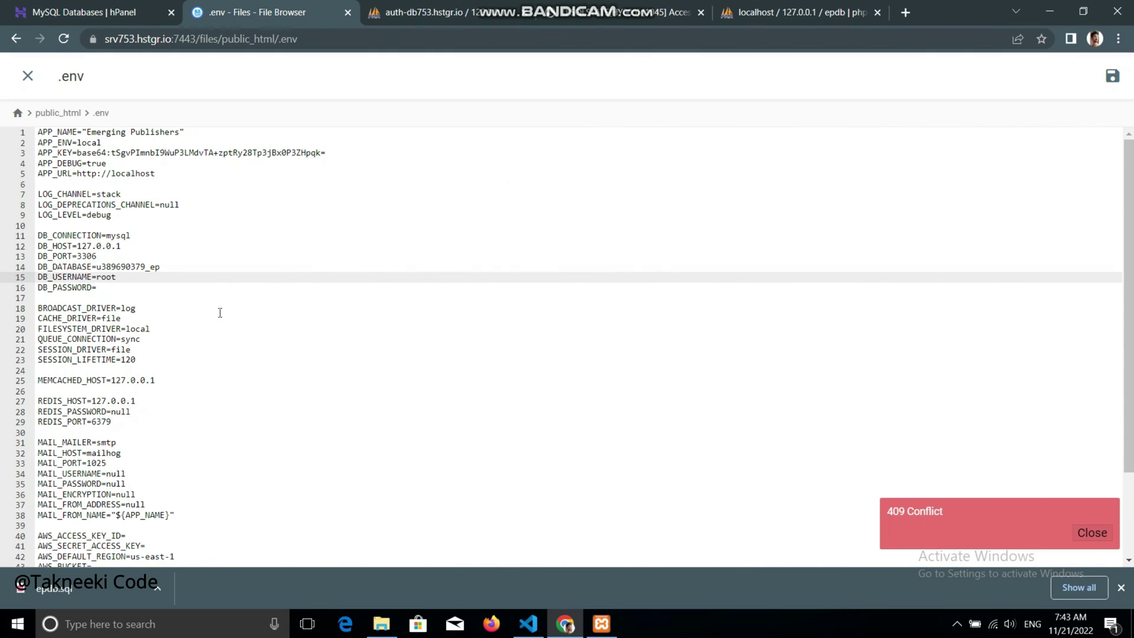
double_click(109, 276)
key("ctrl+shift+Tab")
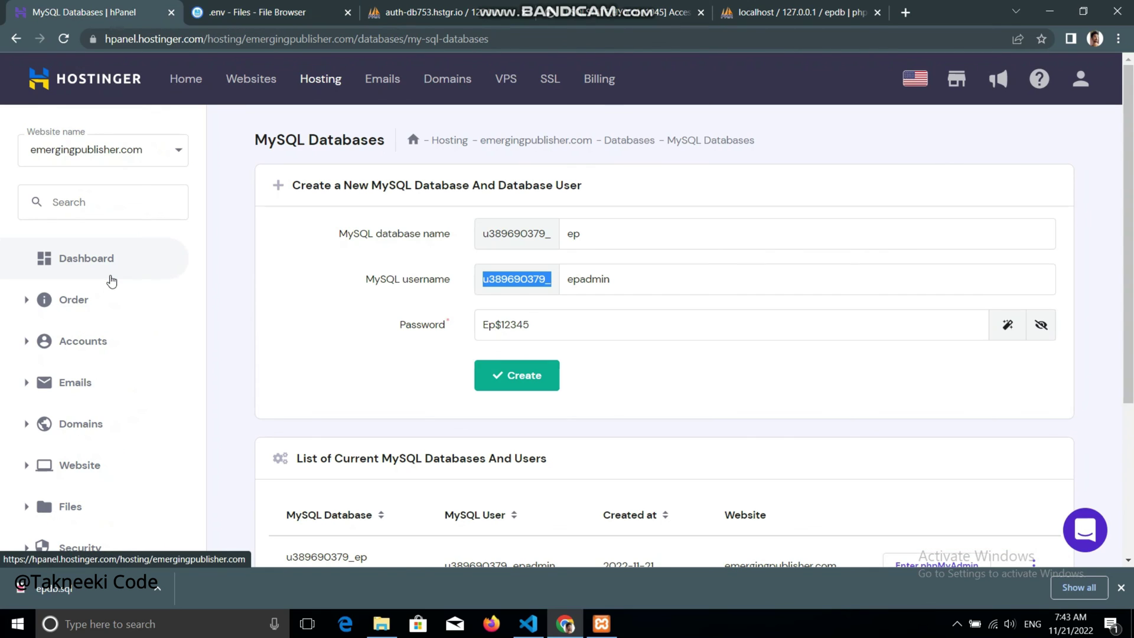
key("ctrl+Tab")
key("ctrl+v")
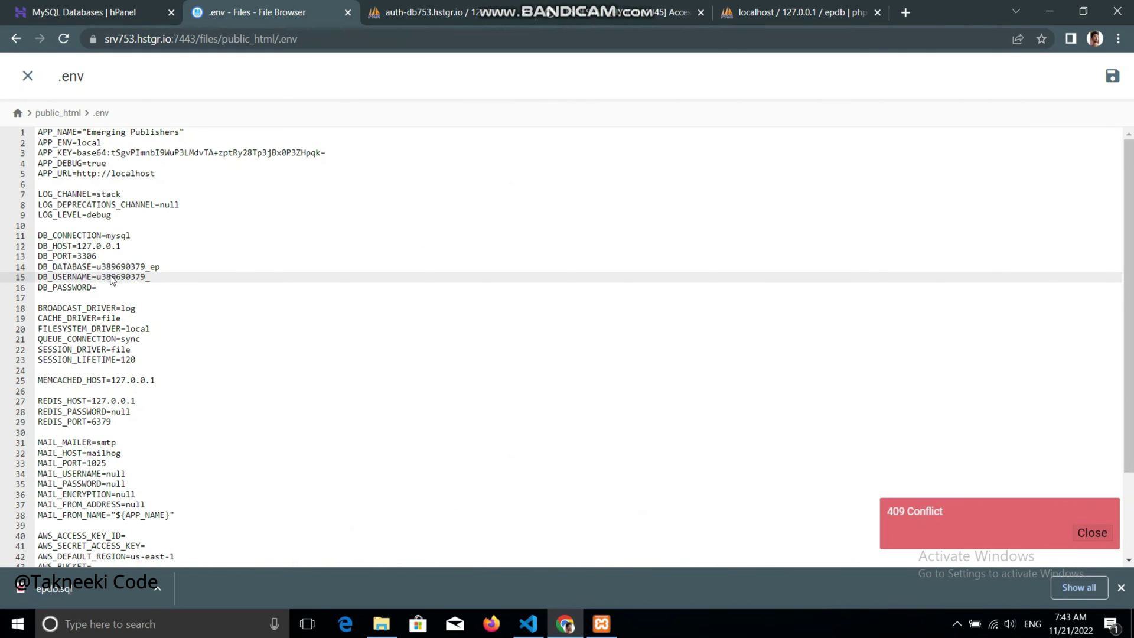
type("eradmin")
key("BackSpace")
key("BackSpace")
type("pa")
- Paste the hPanel database password into DB_PASSWORD and save .env
left_click(135, 290)
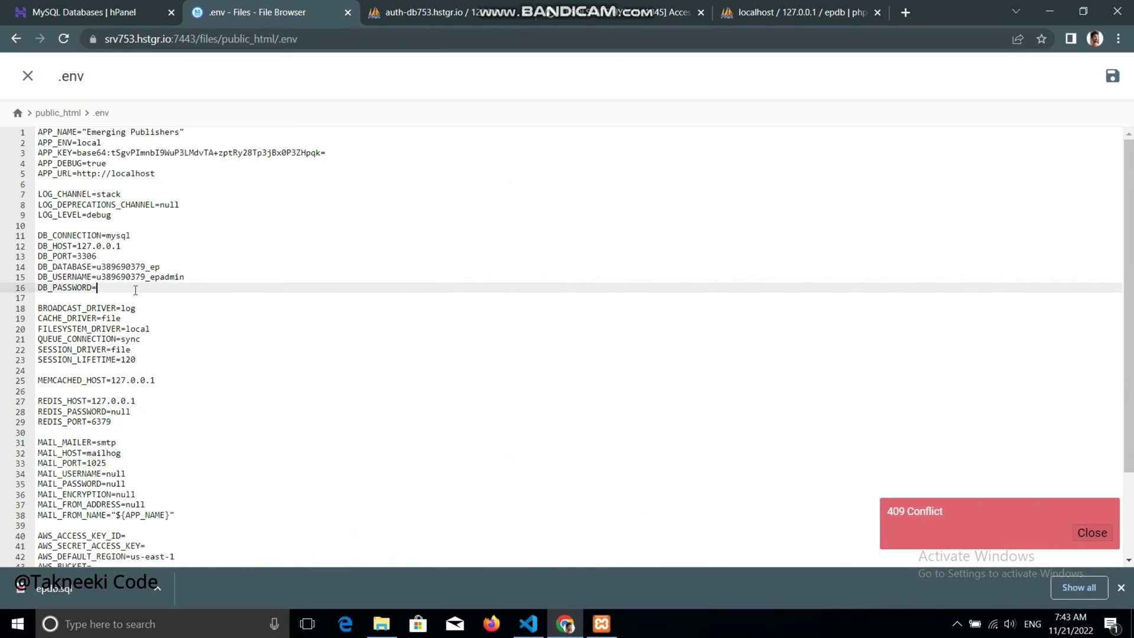
left_click(89, 11)
triple_click(617, 324)
key("ctrl+c")
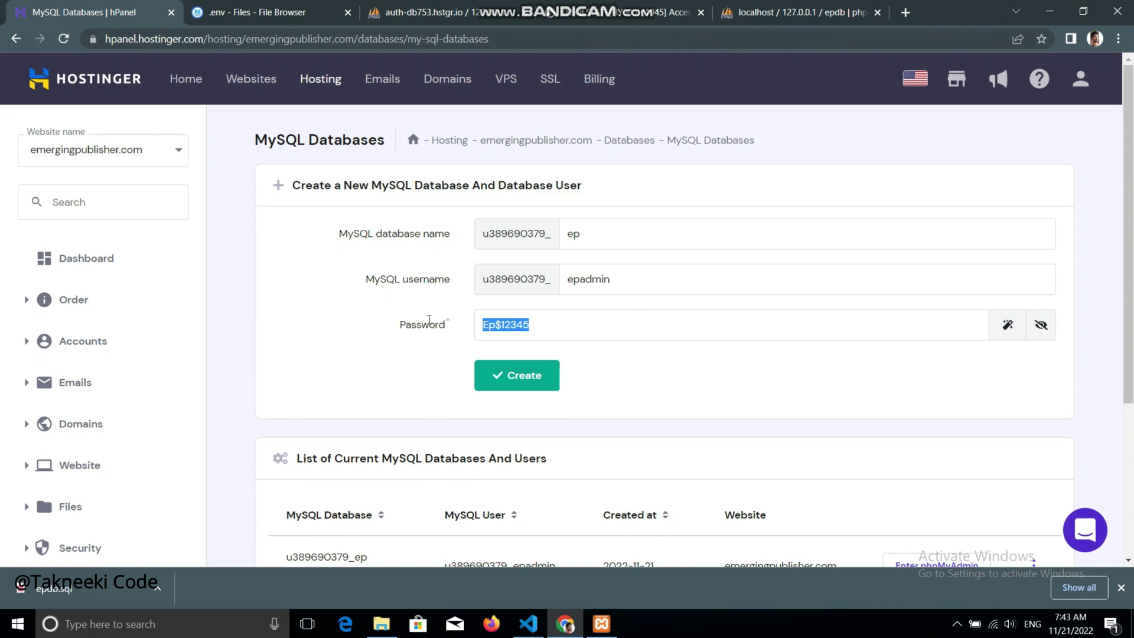
key("ctrl+Tab")
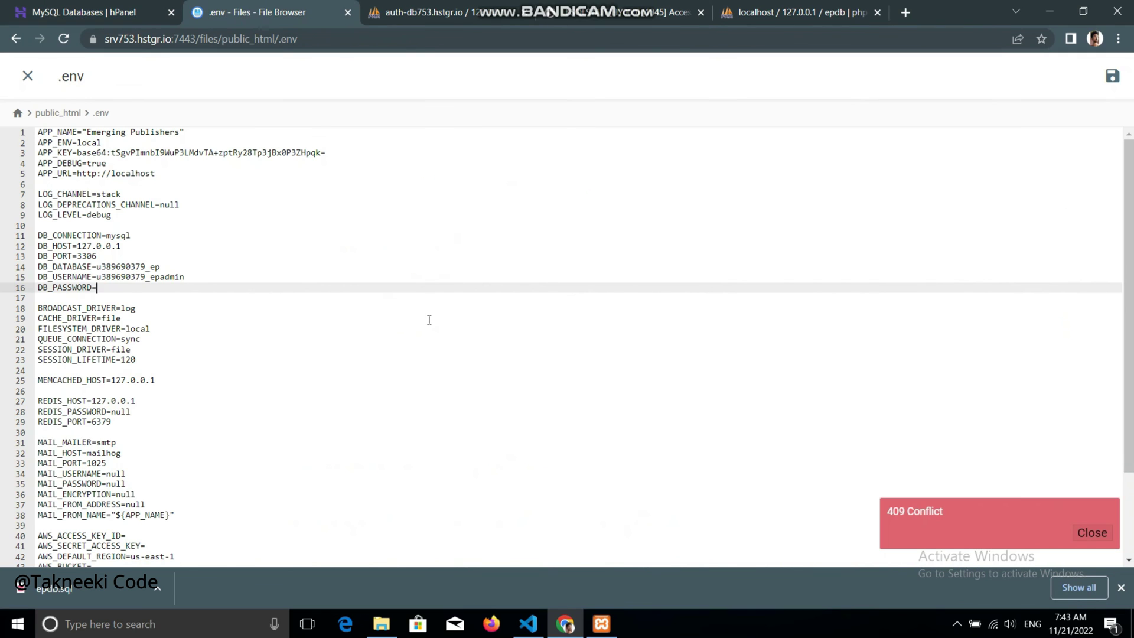
key("ctrl+v")
key("ctrl+s")
left_click(28, 76)
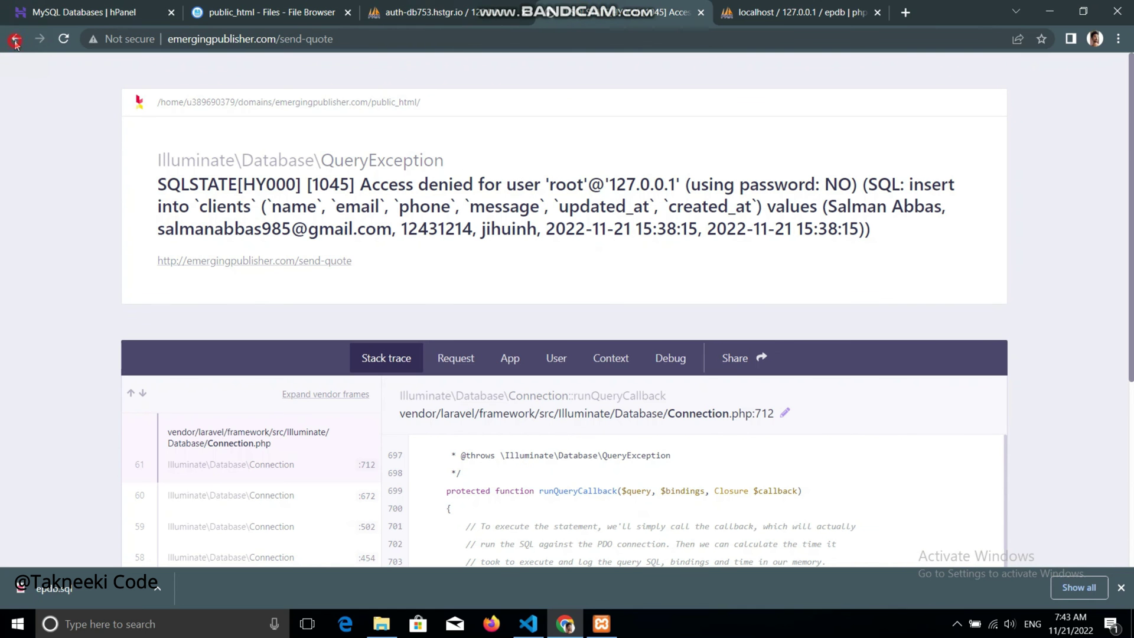
- Resubmit the contact form via Get A Quote and dismiss the Request Received Successfully message
left_click(16, 39)
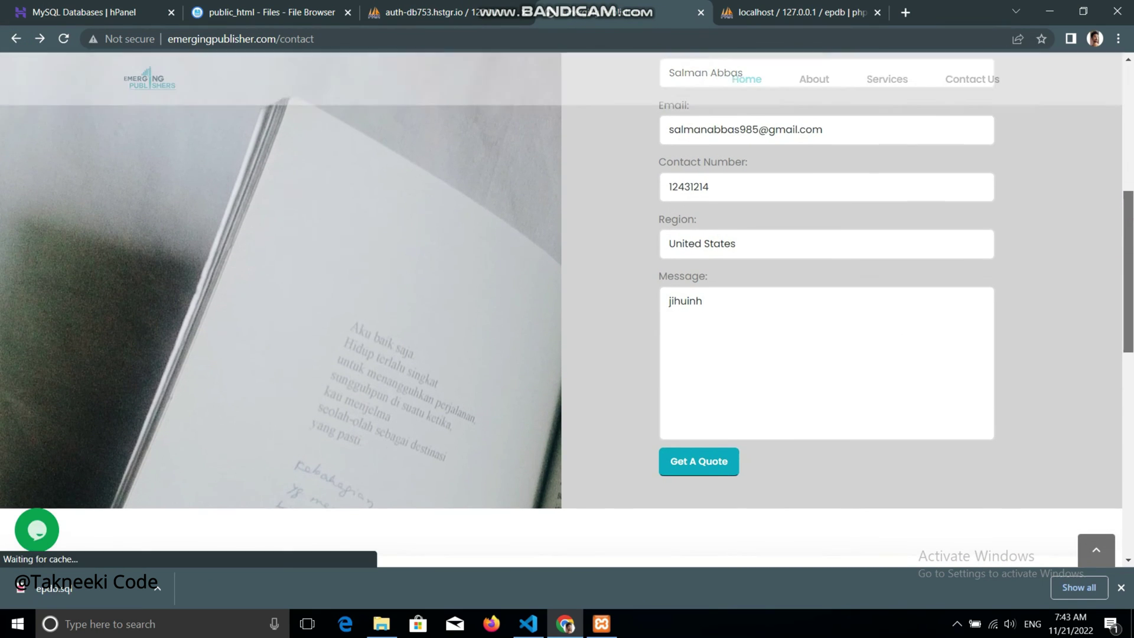
left_click(719, 485)
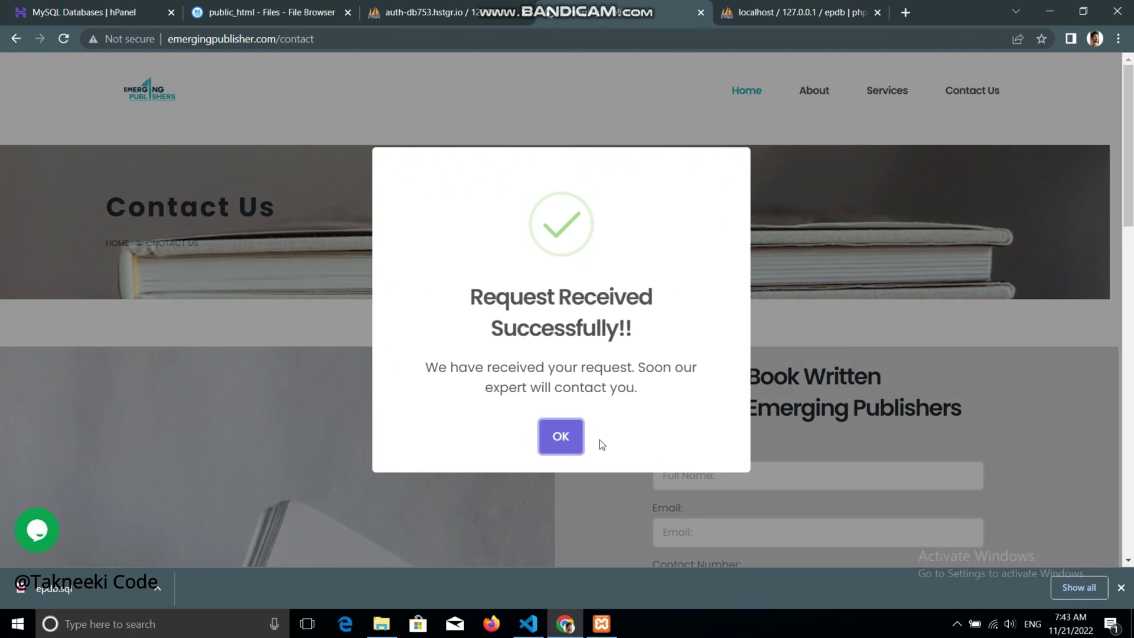
left_click_drag(487, 312, 620, 351)
left_click(561, 425)
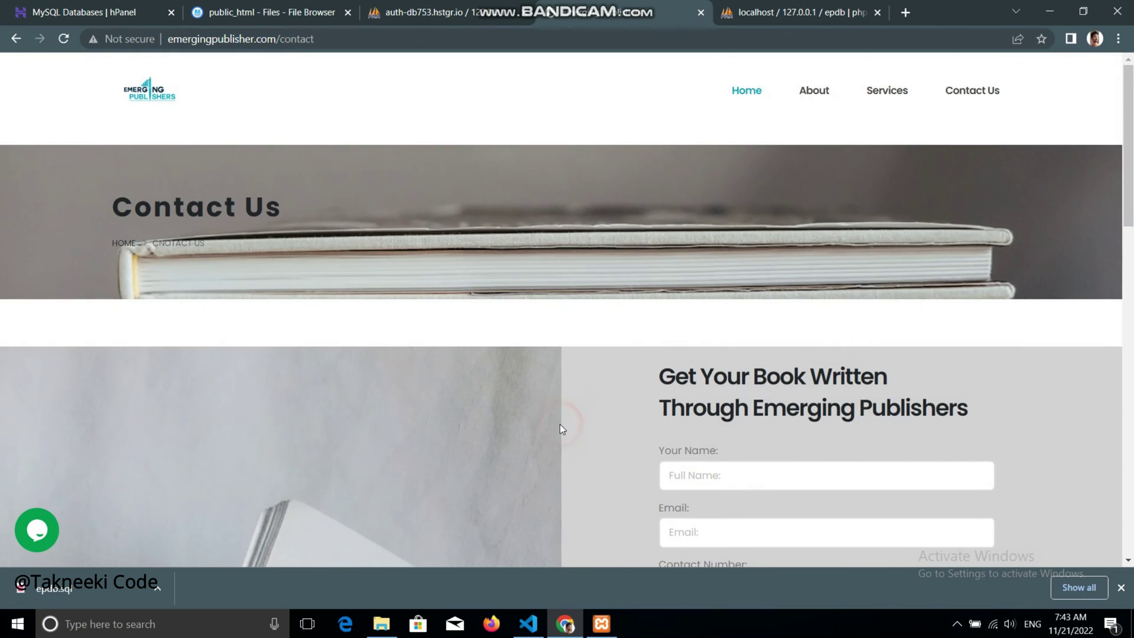
scroll(570, 412, "down", 10)
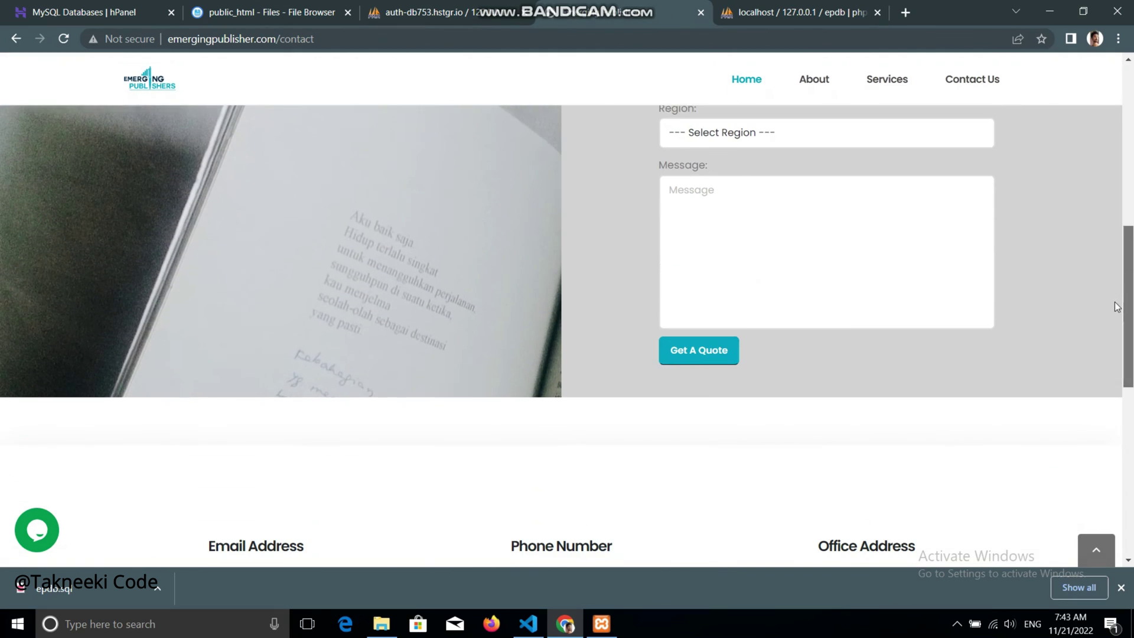
left_click(333, 6)
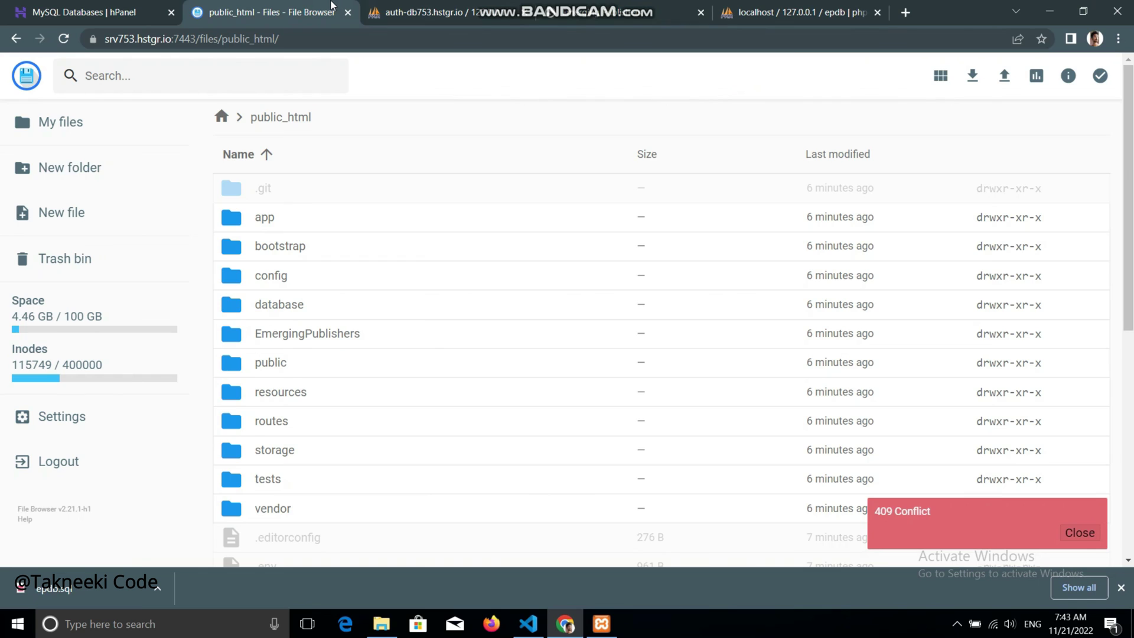
- Return to the hPanel MySQL Databases page listing the new database and its user
left_click(27, 7)
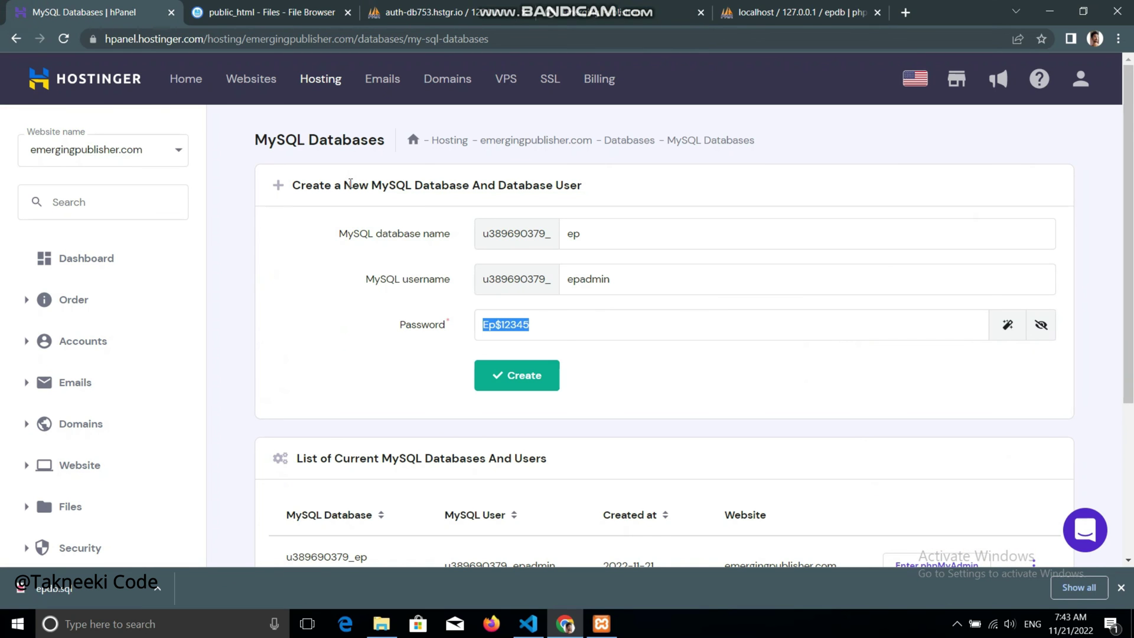